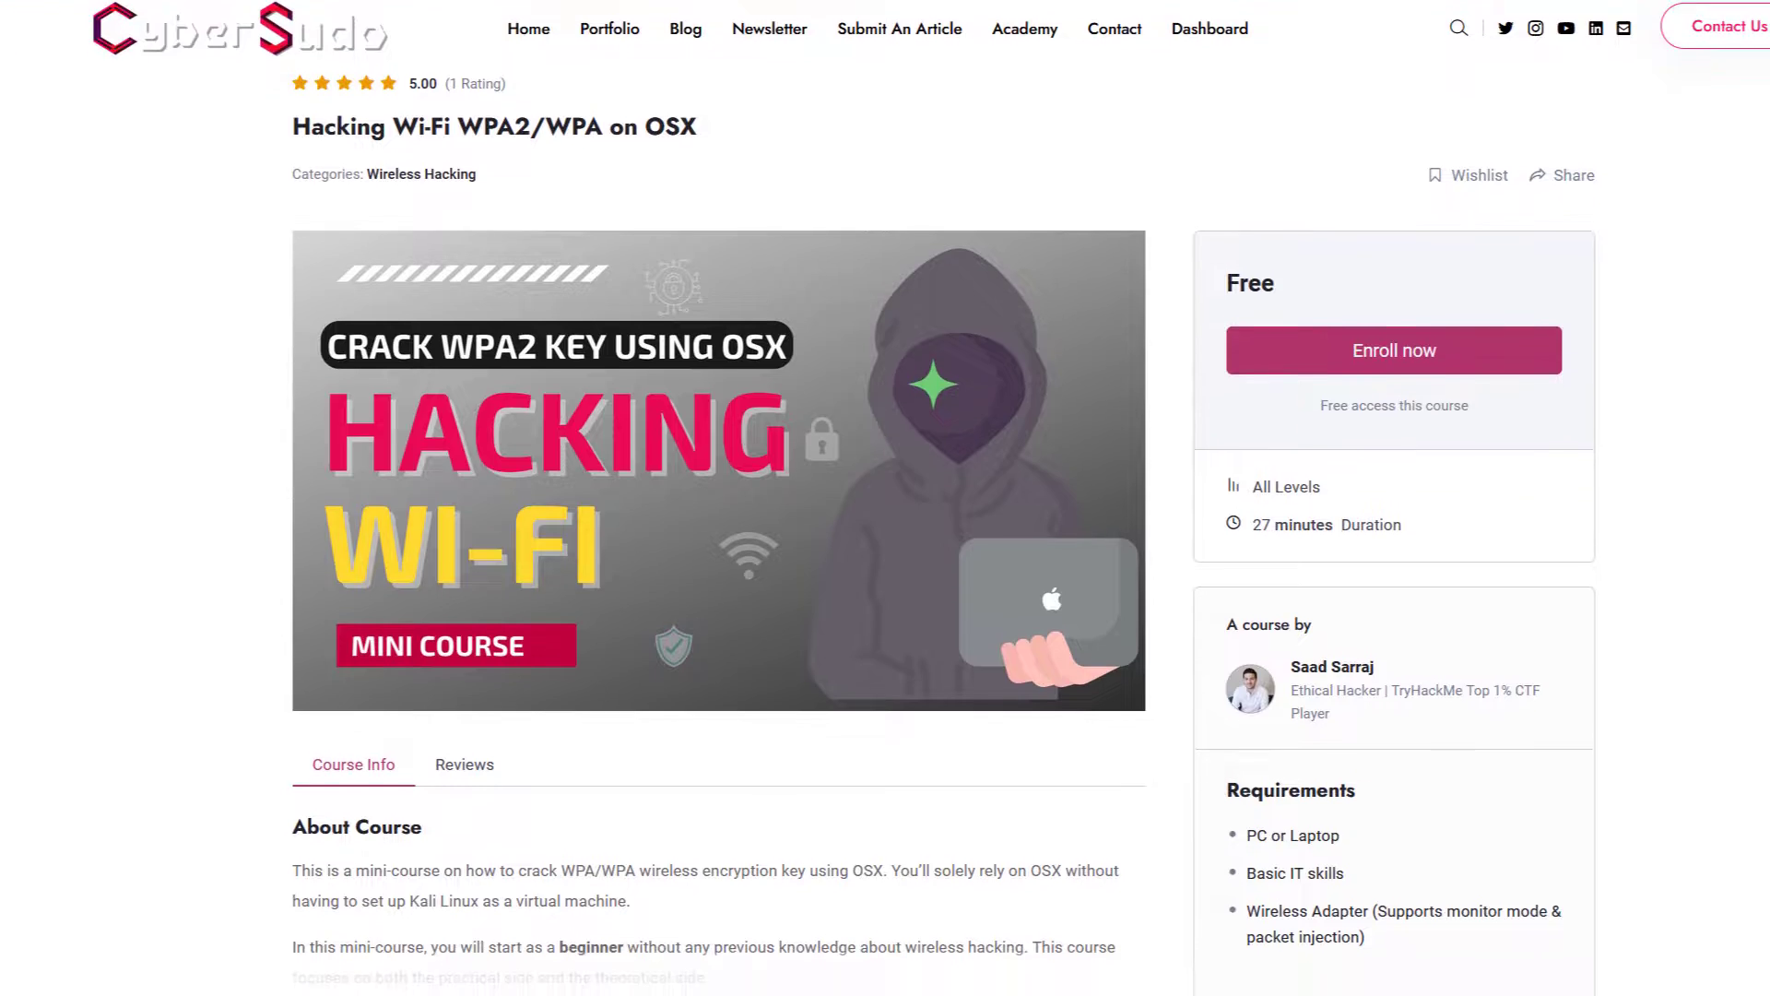
# - Scroll through the CyberSudo Academy mini-courses down to the 30-minute car radio-hacking course
pyautogui.scroll(-5, 885, 498)
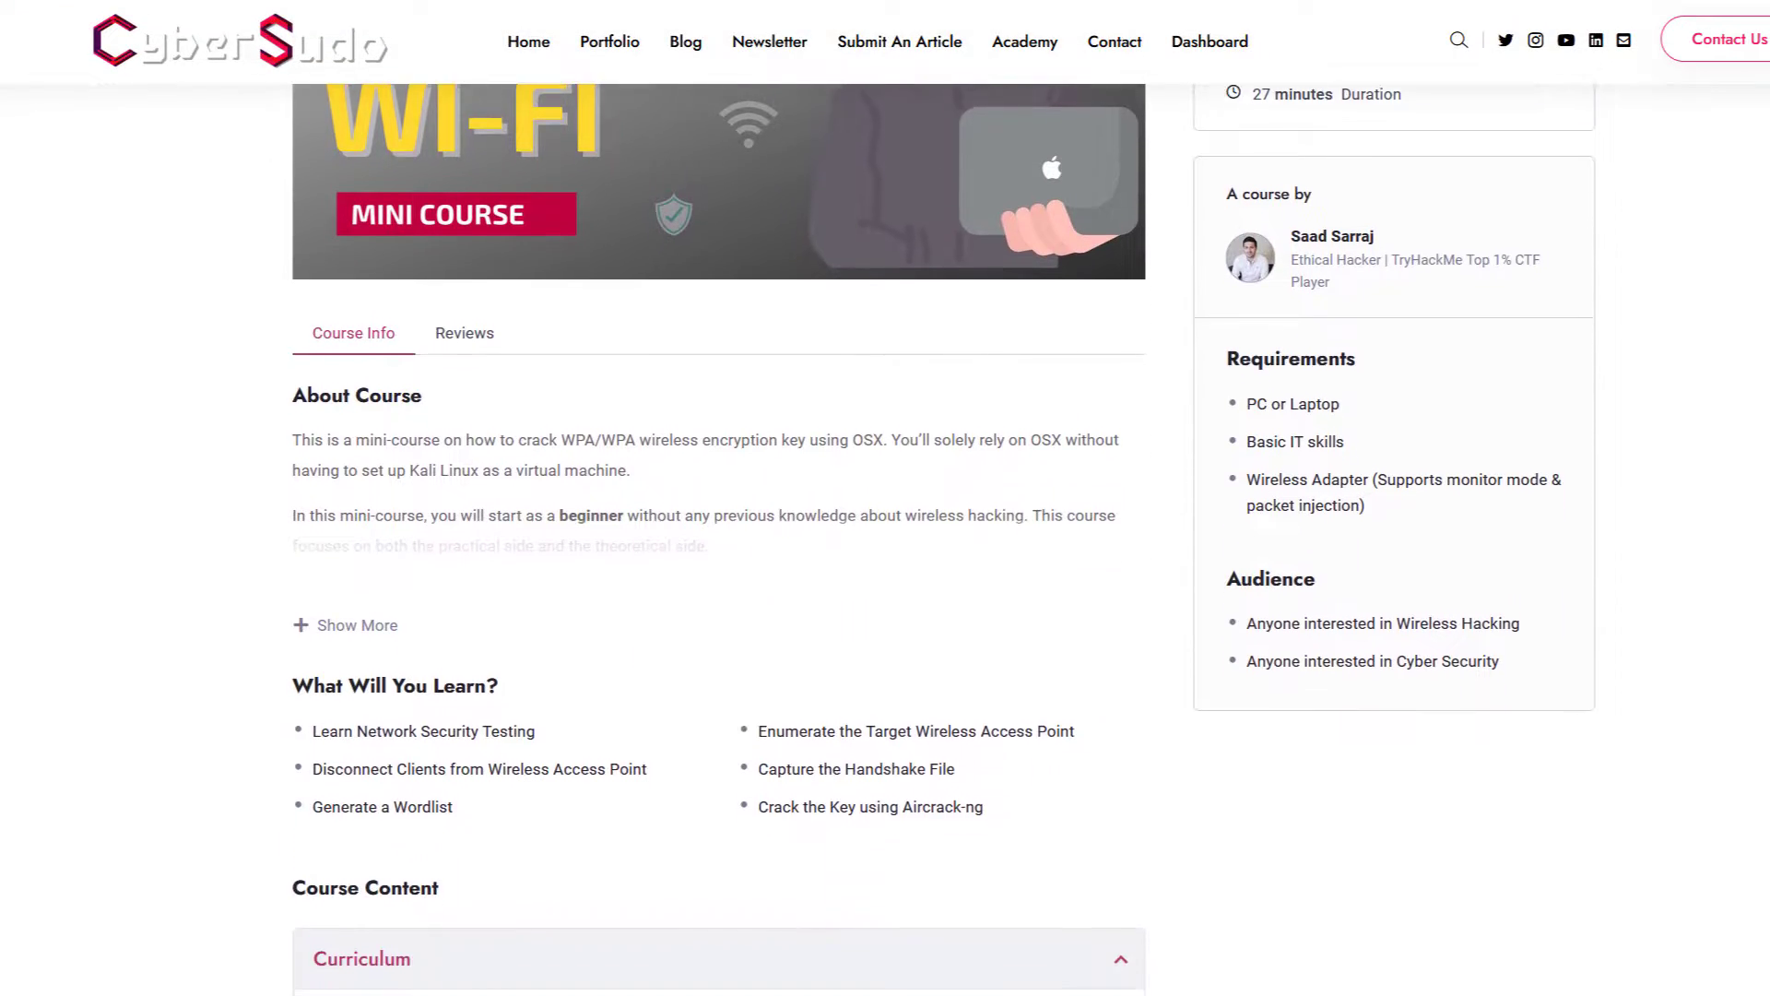
pyautogui.scroll(-2, 885, 498)
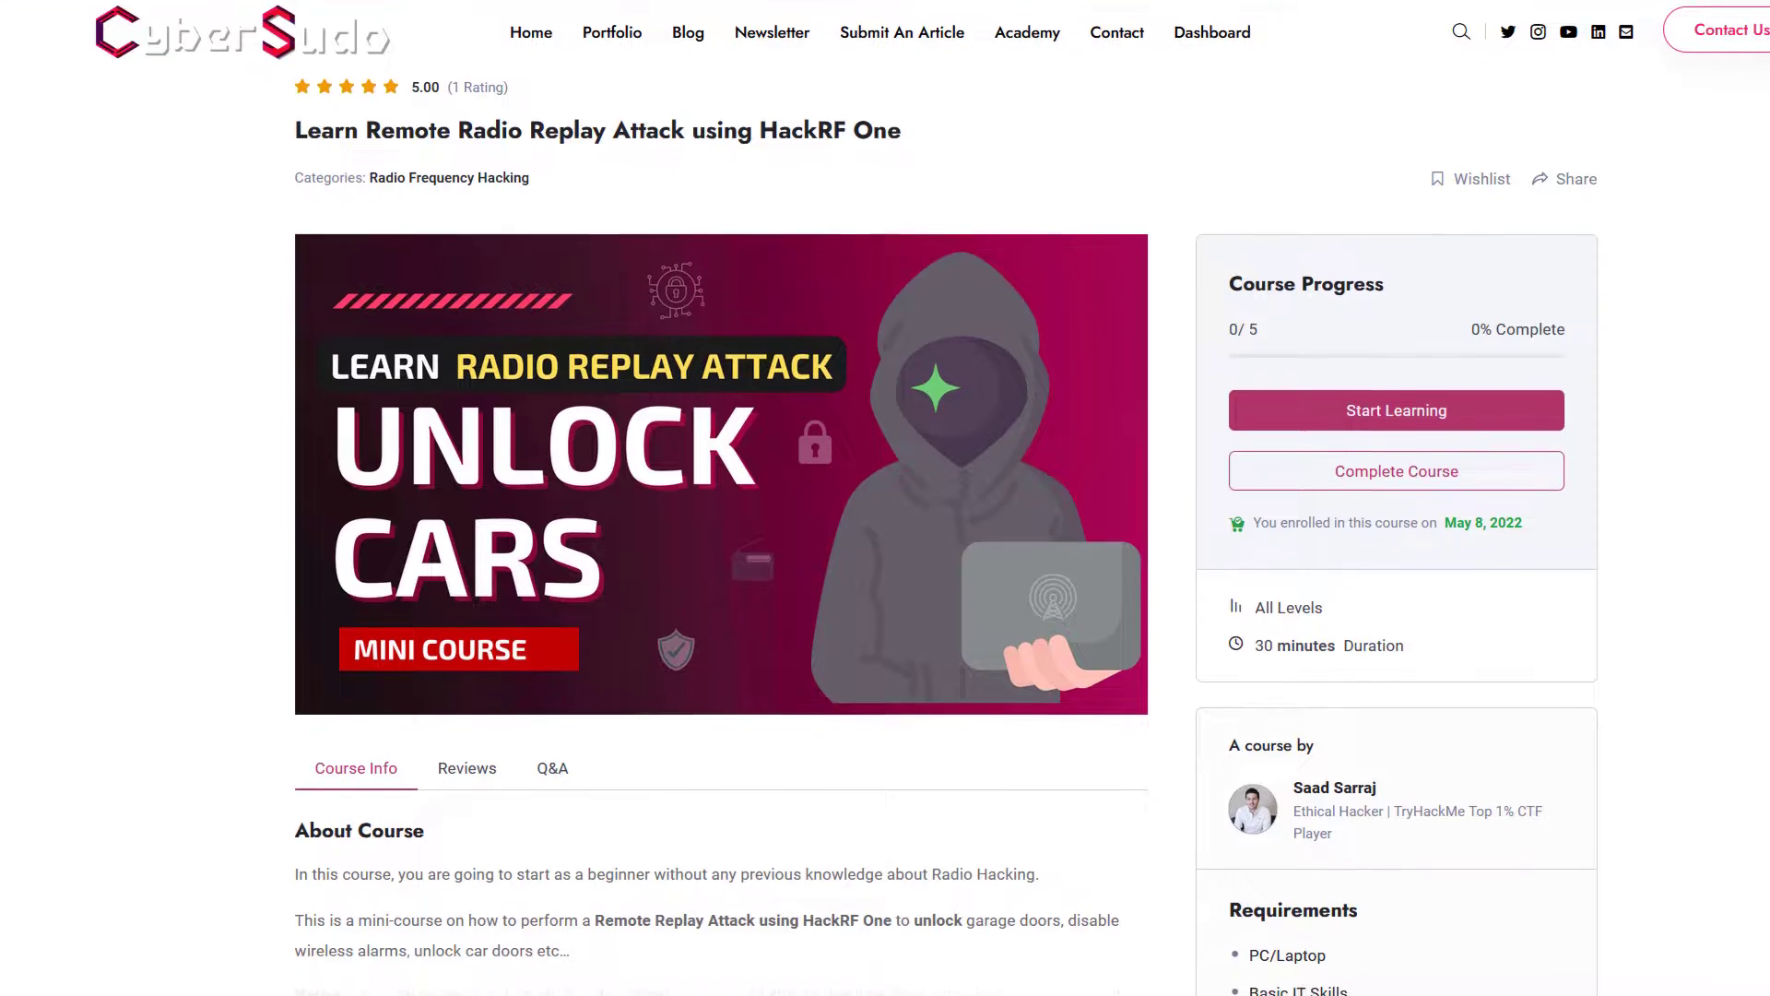
pyautogui.scroll(-5, 885, 498)
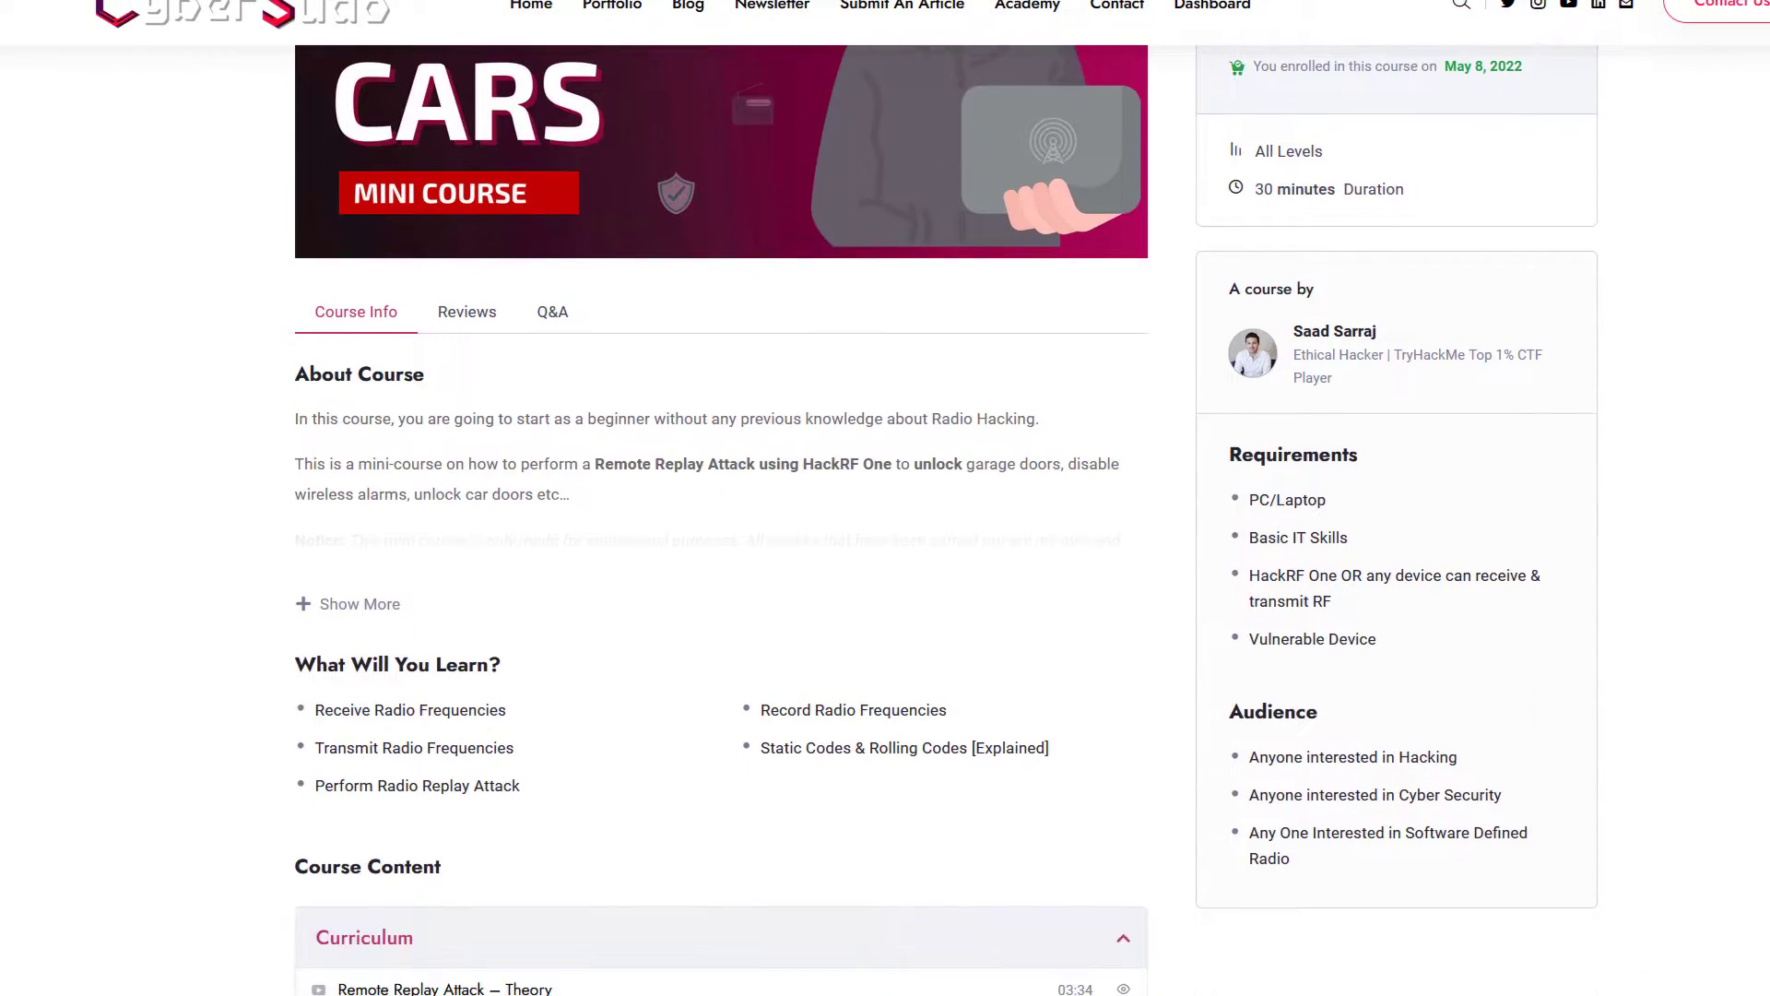
pyautogui.scroll(-3, 885, 498)
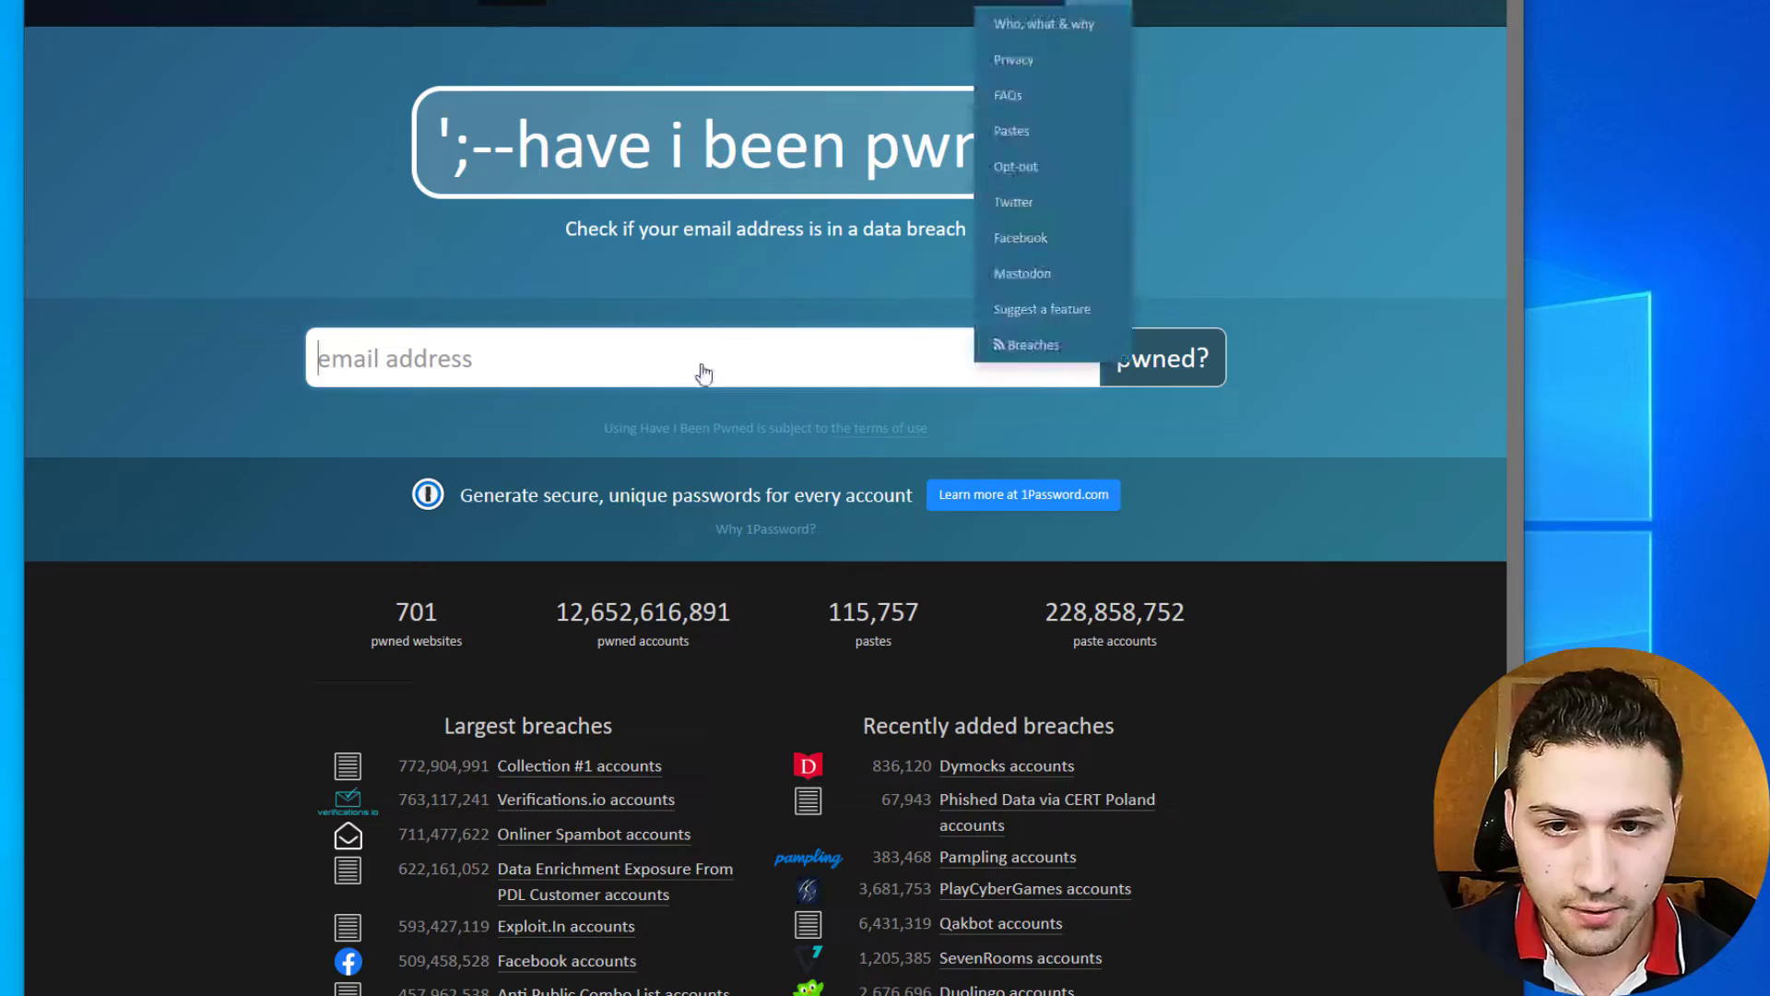
# - Copy the target email from the notes and check it on Have I Been Pwned
pyautogui.hotkey('alt', 'Tab')
pyautogui.moveTo(1004, 396); pyautogui.dragTo(475, 353)
pyautogui.hotkey('ctrl', 'c')
pyautogui.click(475, 353)
pyautogui.hotkey('ctrl', 'v')
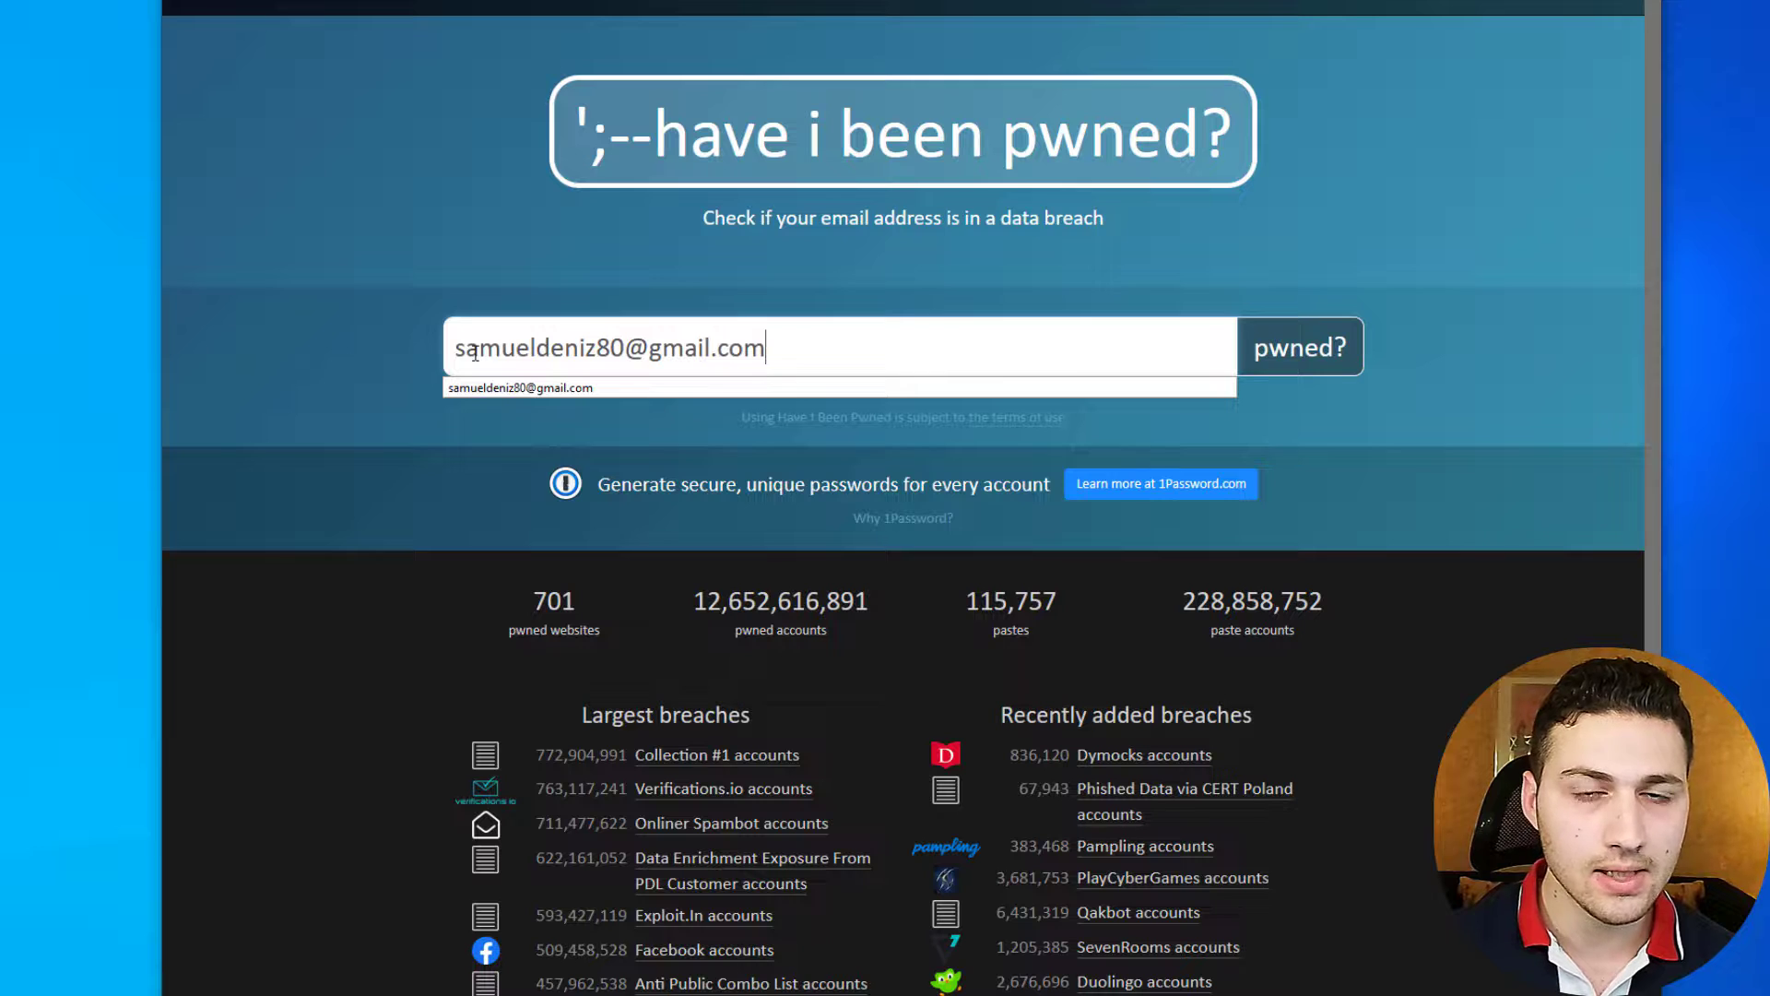
pyautogui.press('Return')
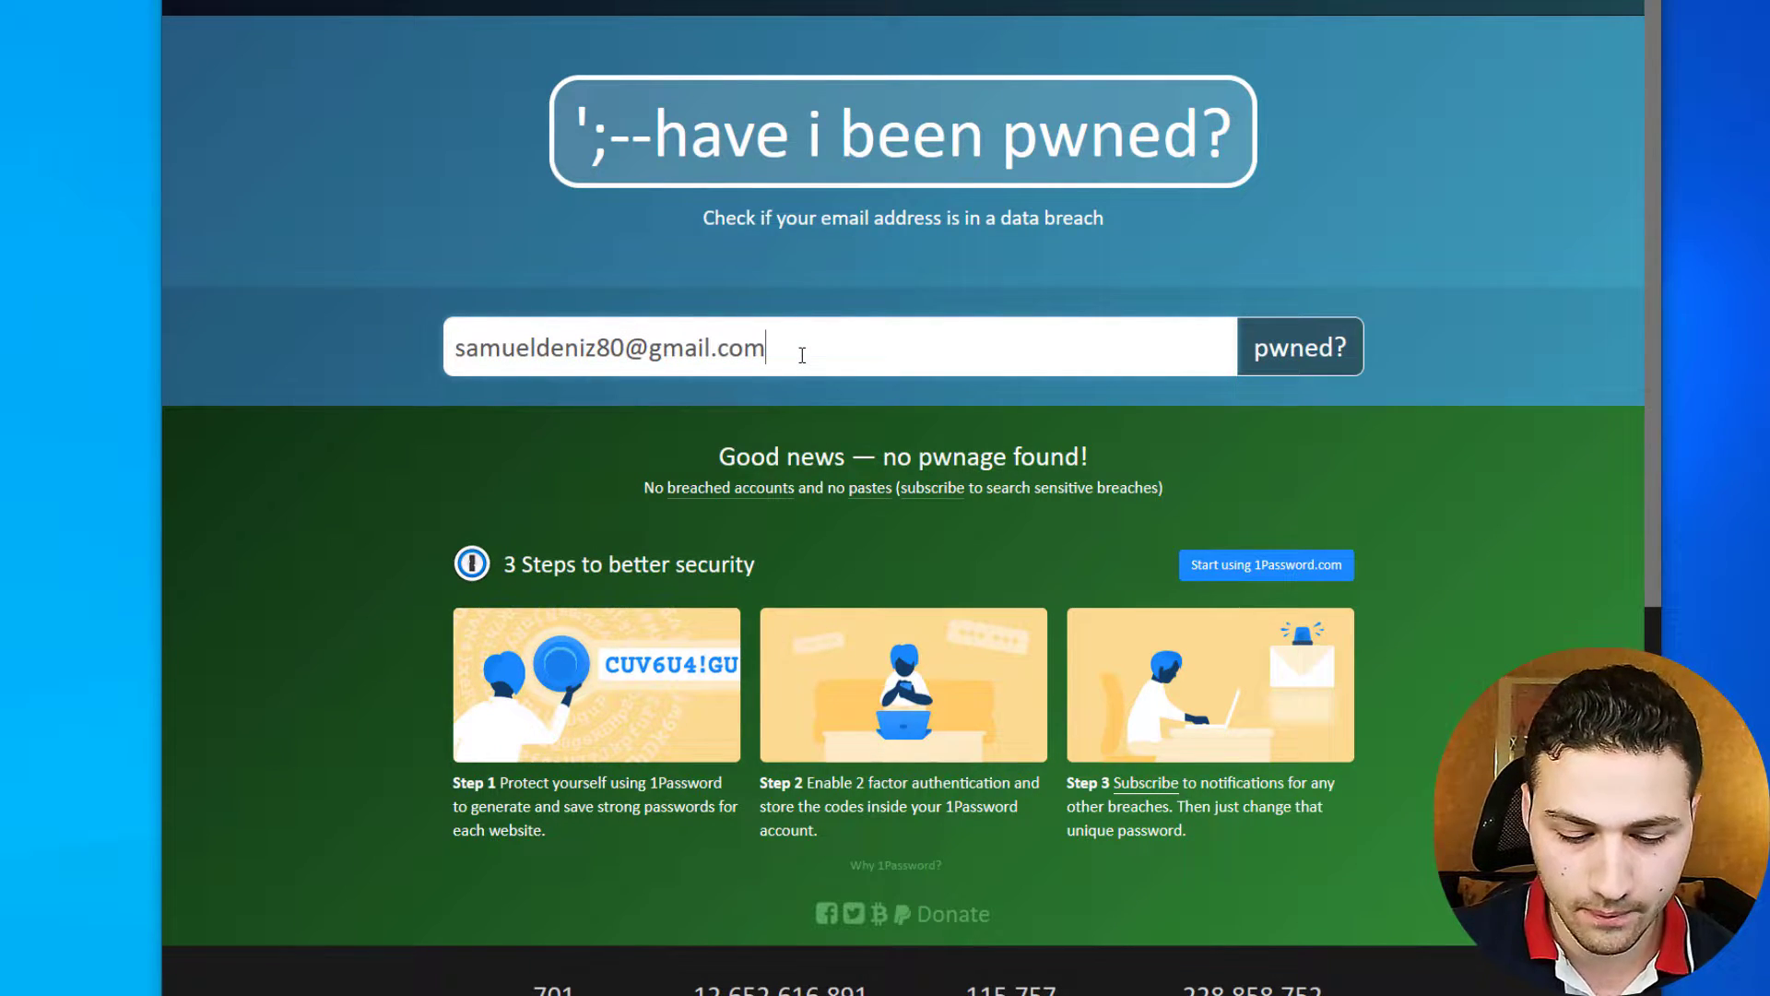
# - Replace the search field contents with a sample Gmail address
pyautogui.hotkey('ctrl', 'a')
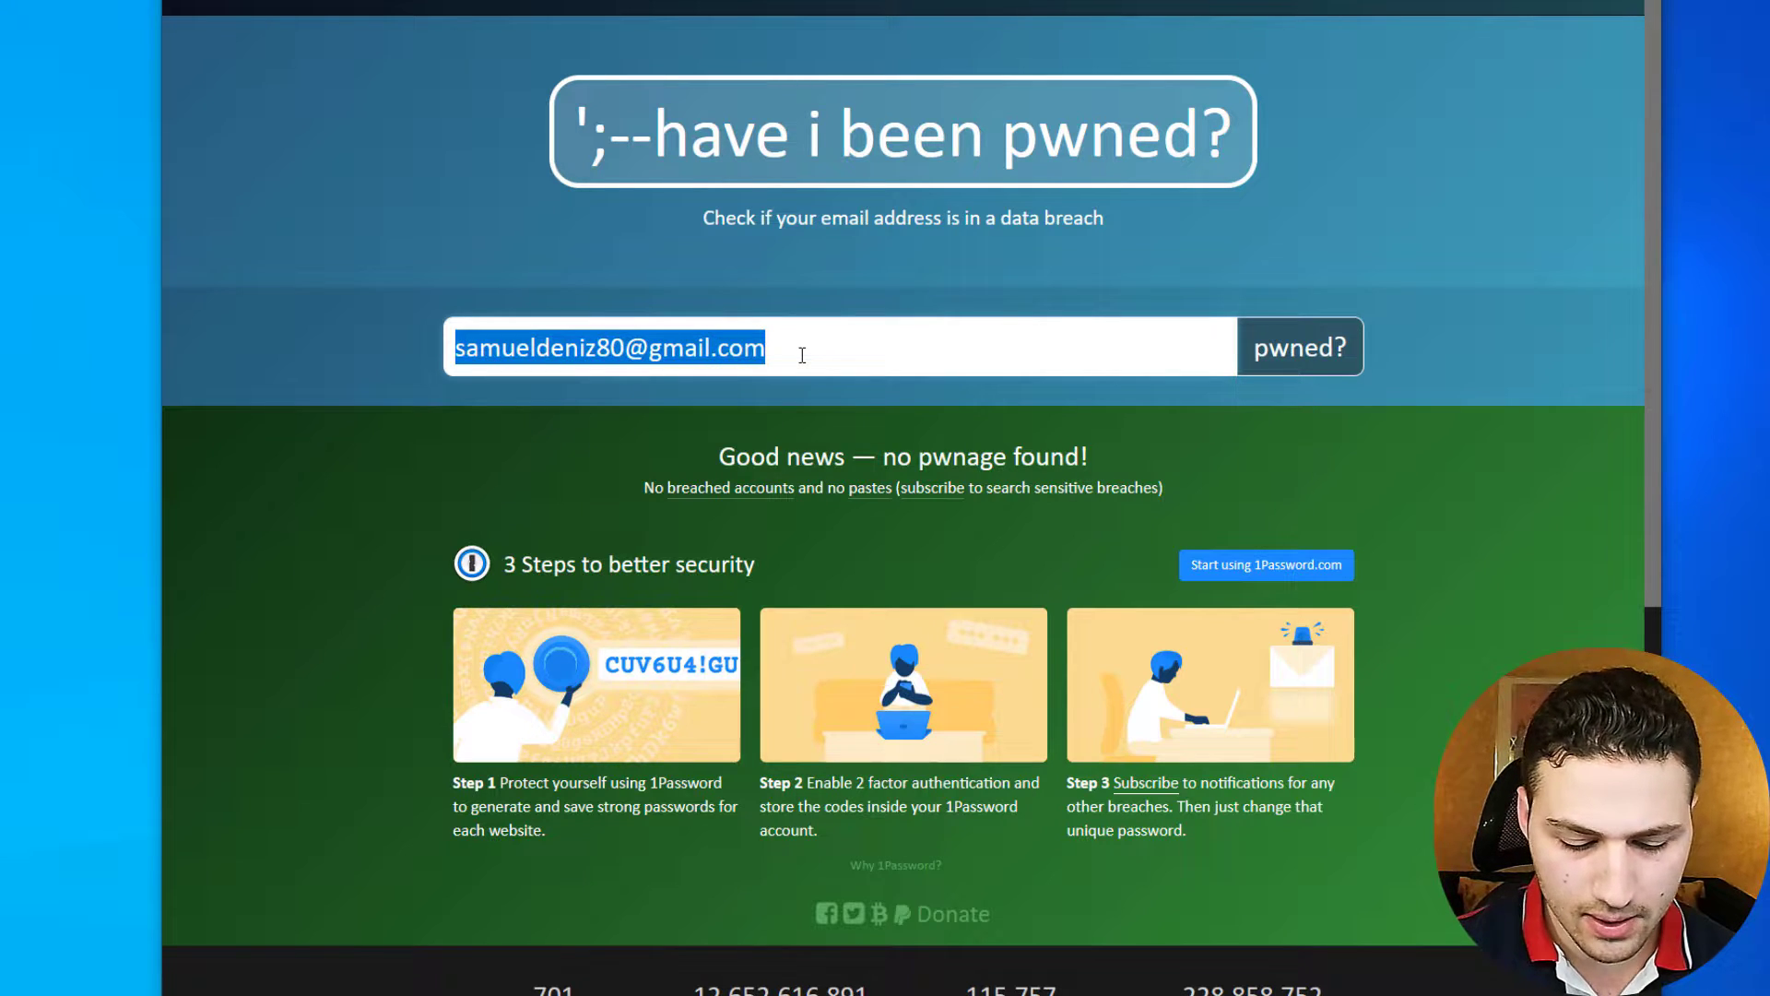
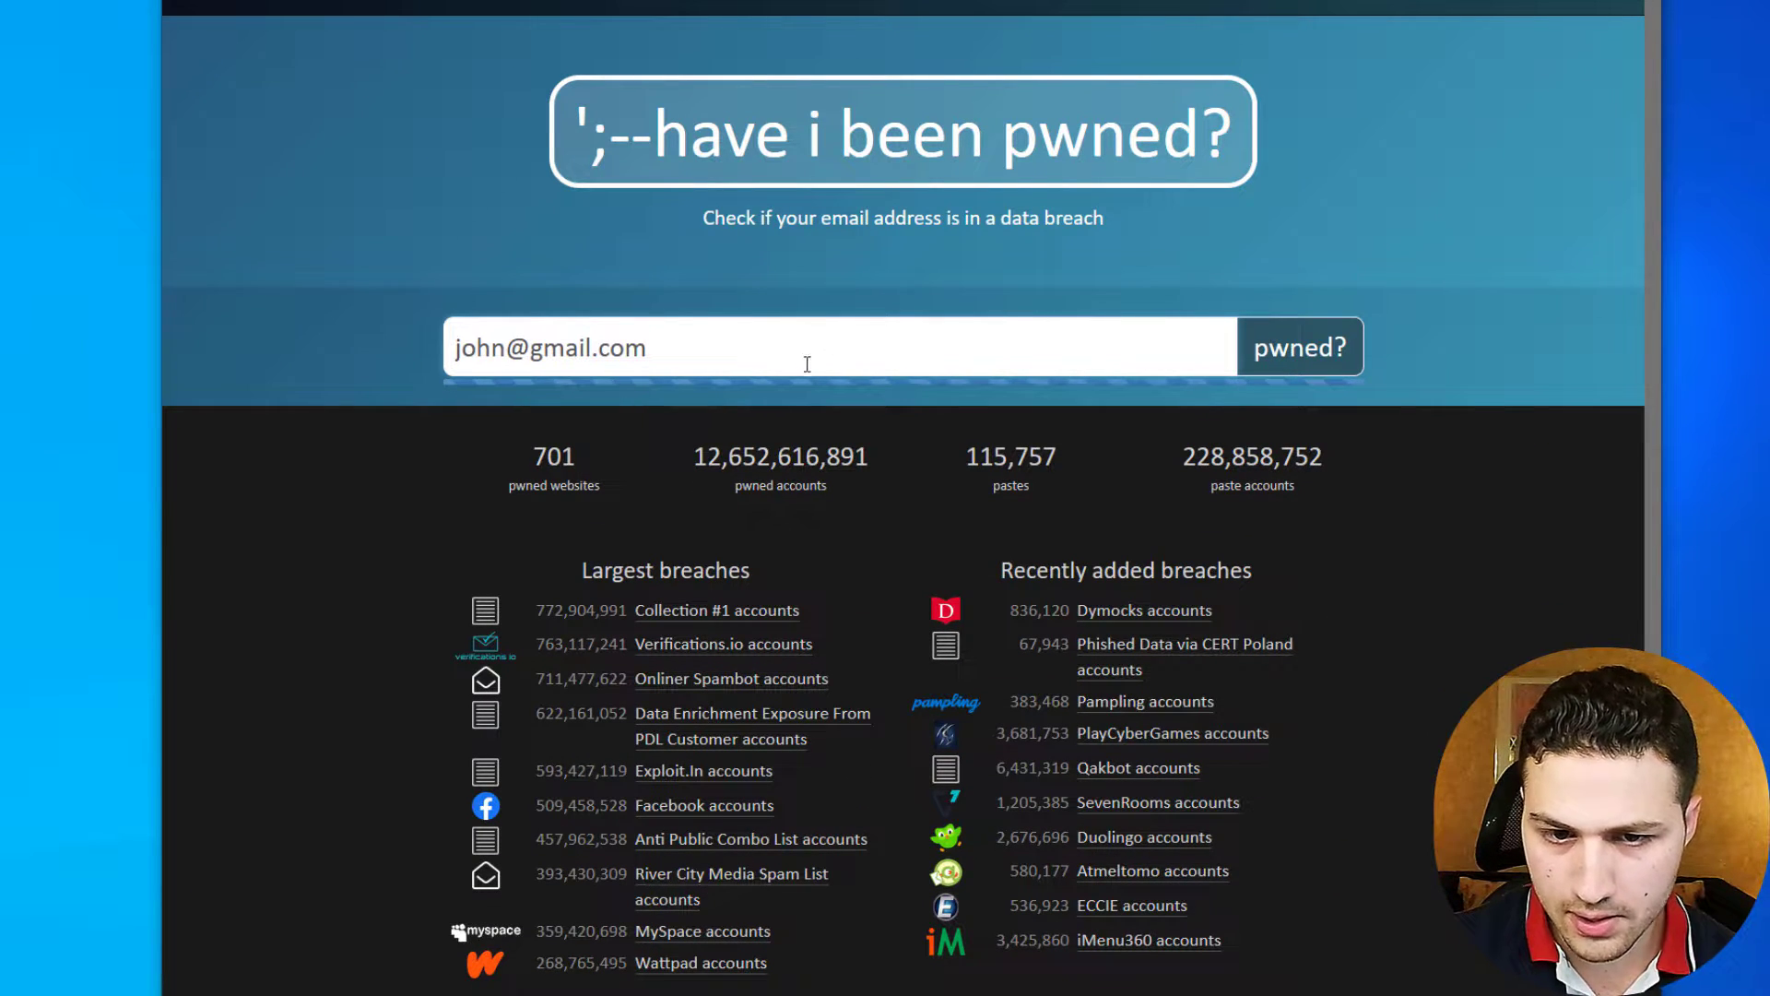
# - Search the sample address, jump to its breaches, and highlight 000webhost's exposed Email addresses
pyautogui.scroll(-1, 837, 416)
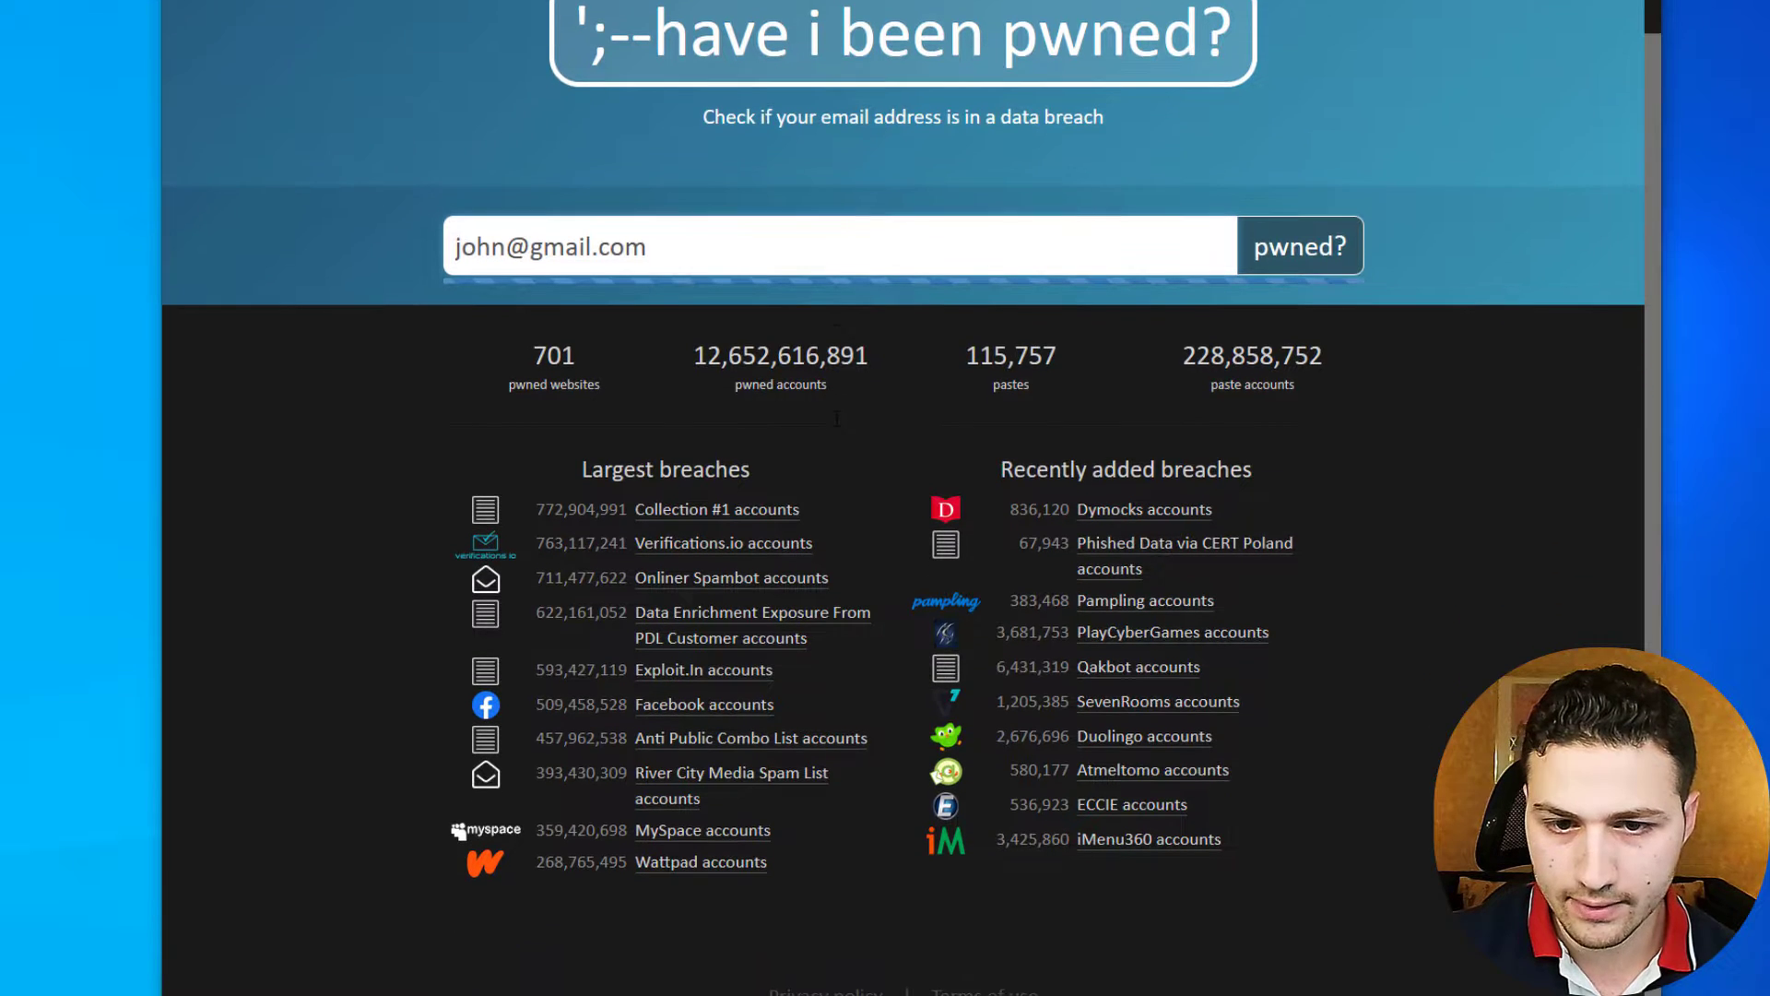
pyautogui.press('Return')
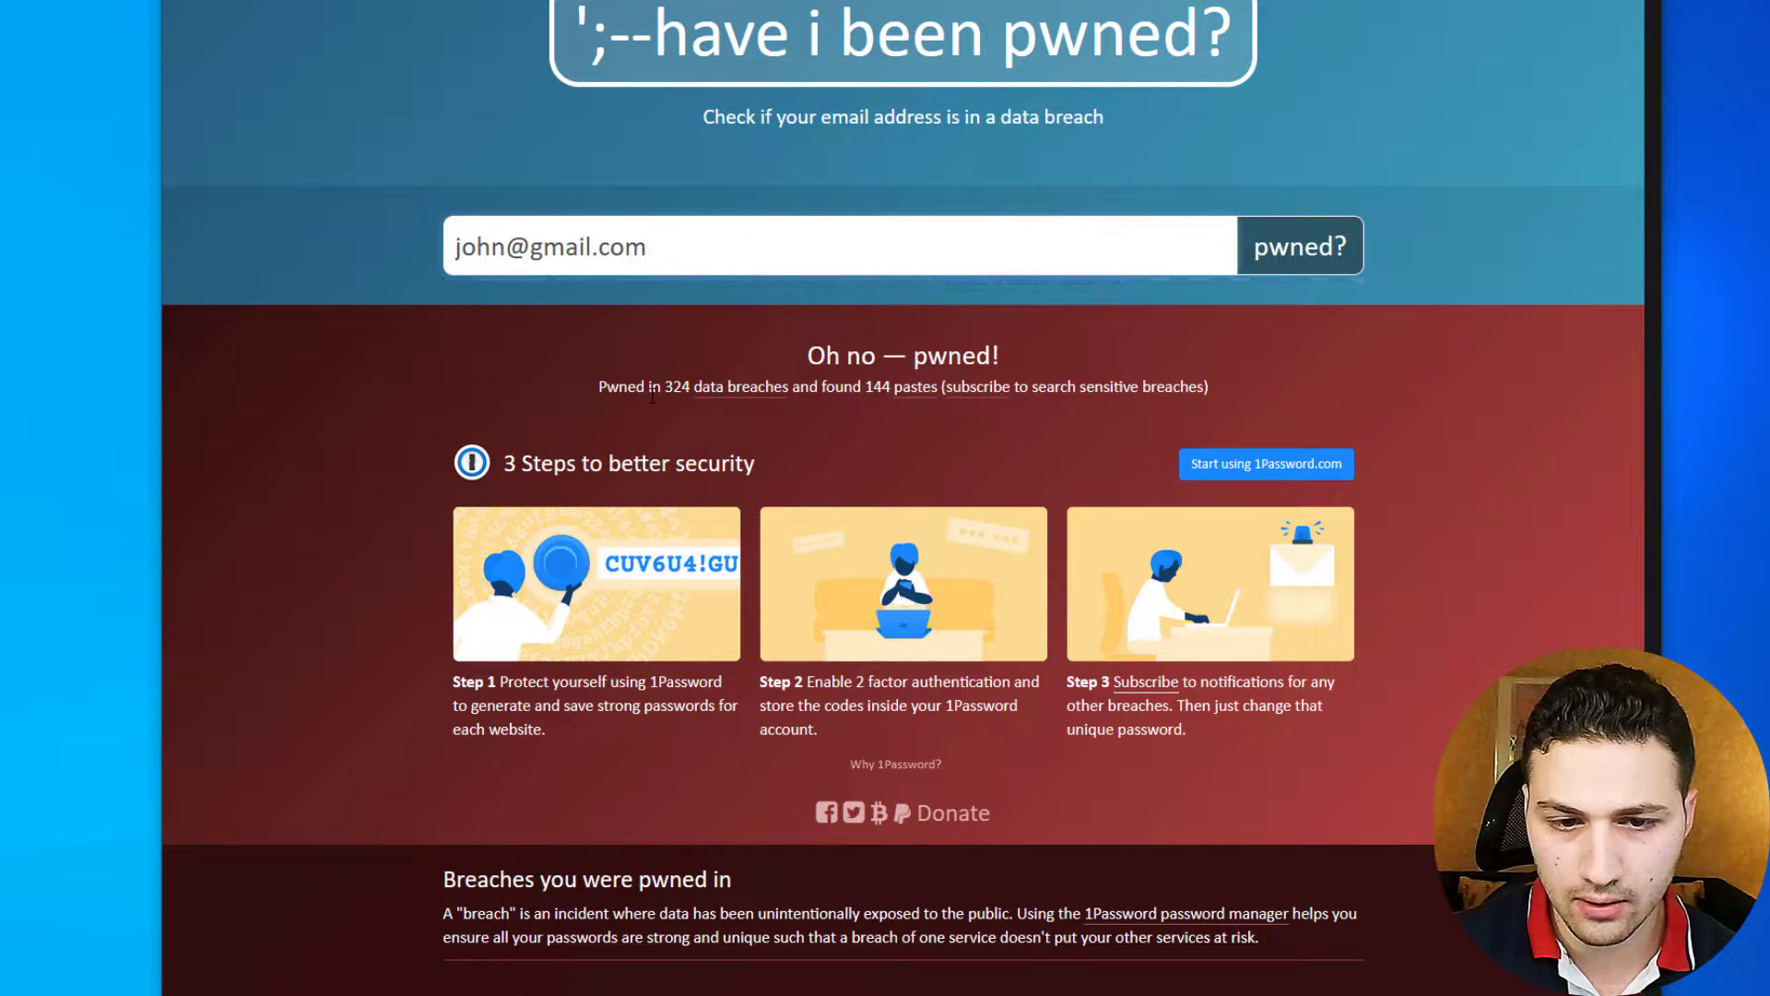
pyautogui.click(729, 387)
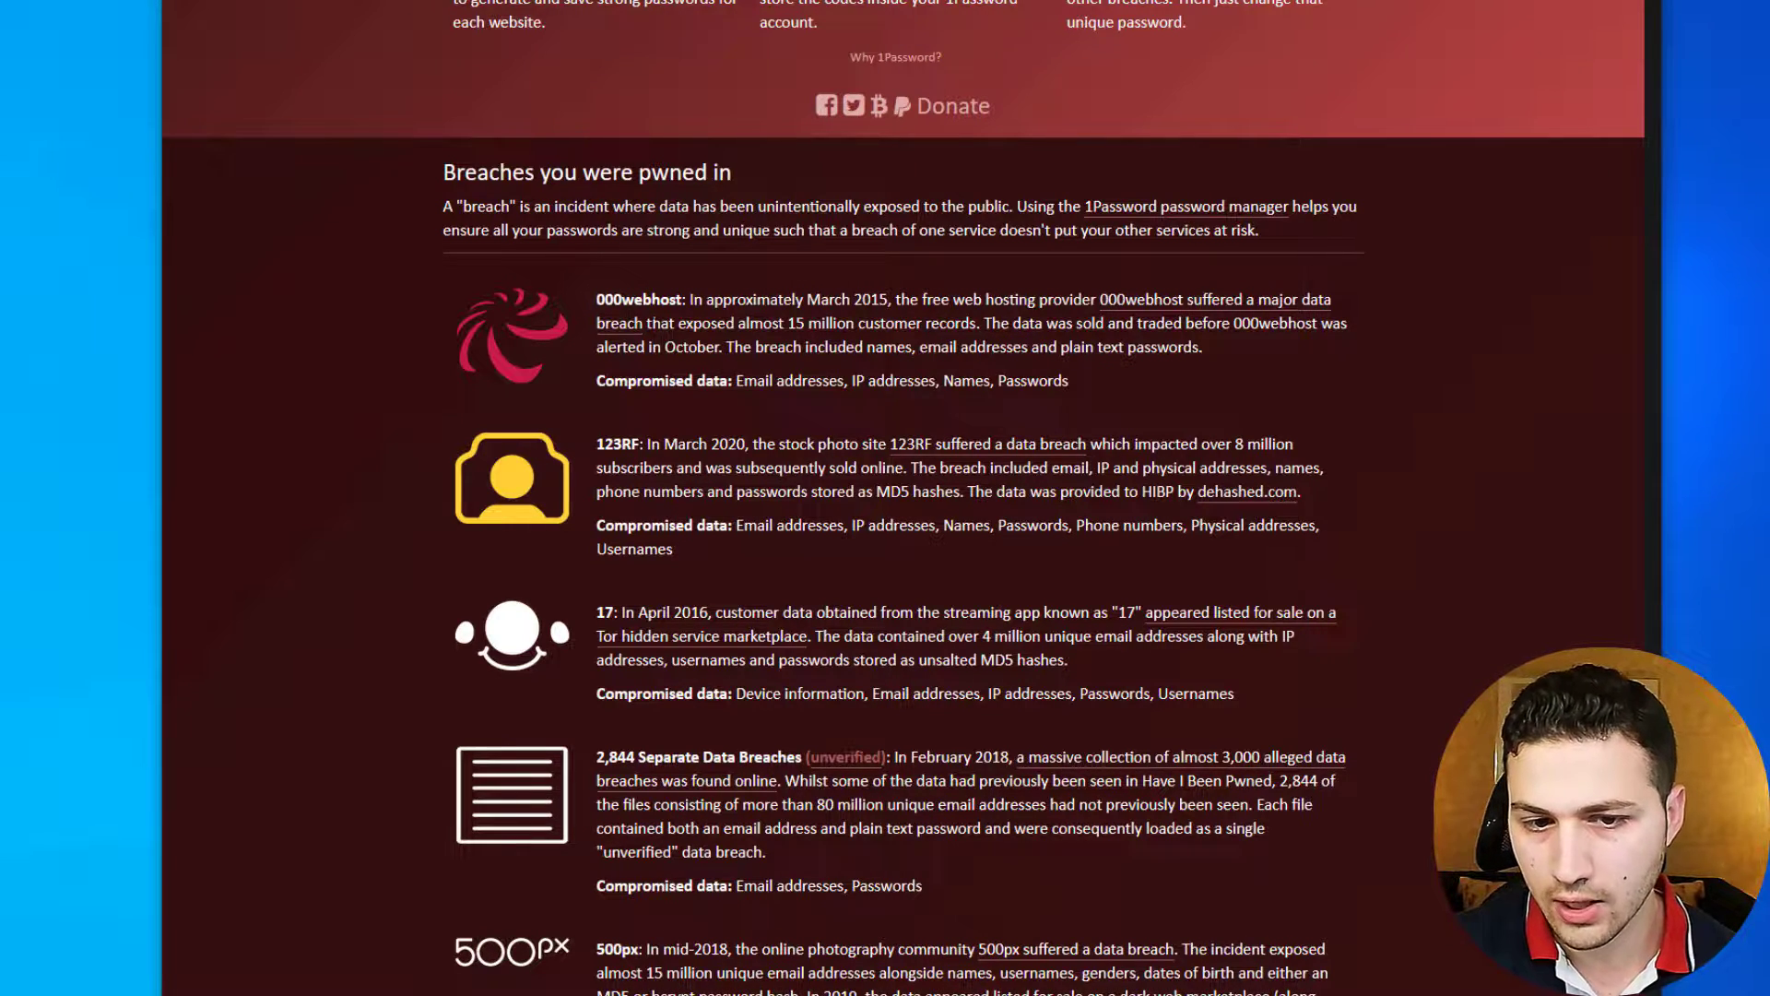
pyautogui.scroll(-1, 736, 301)
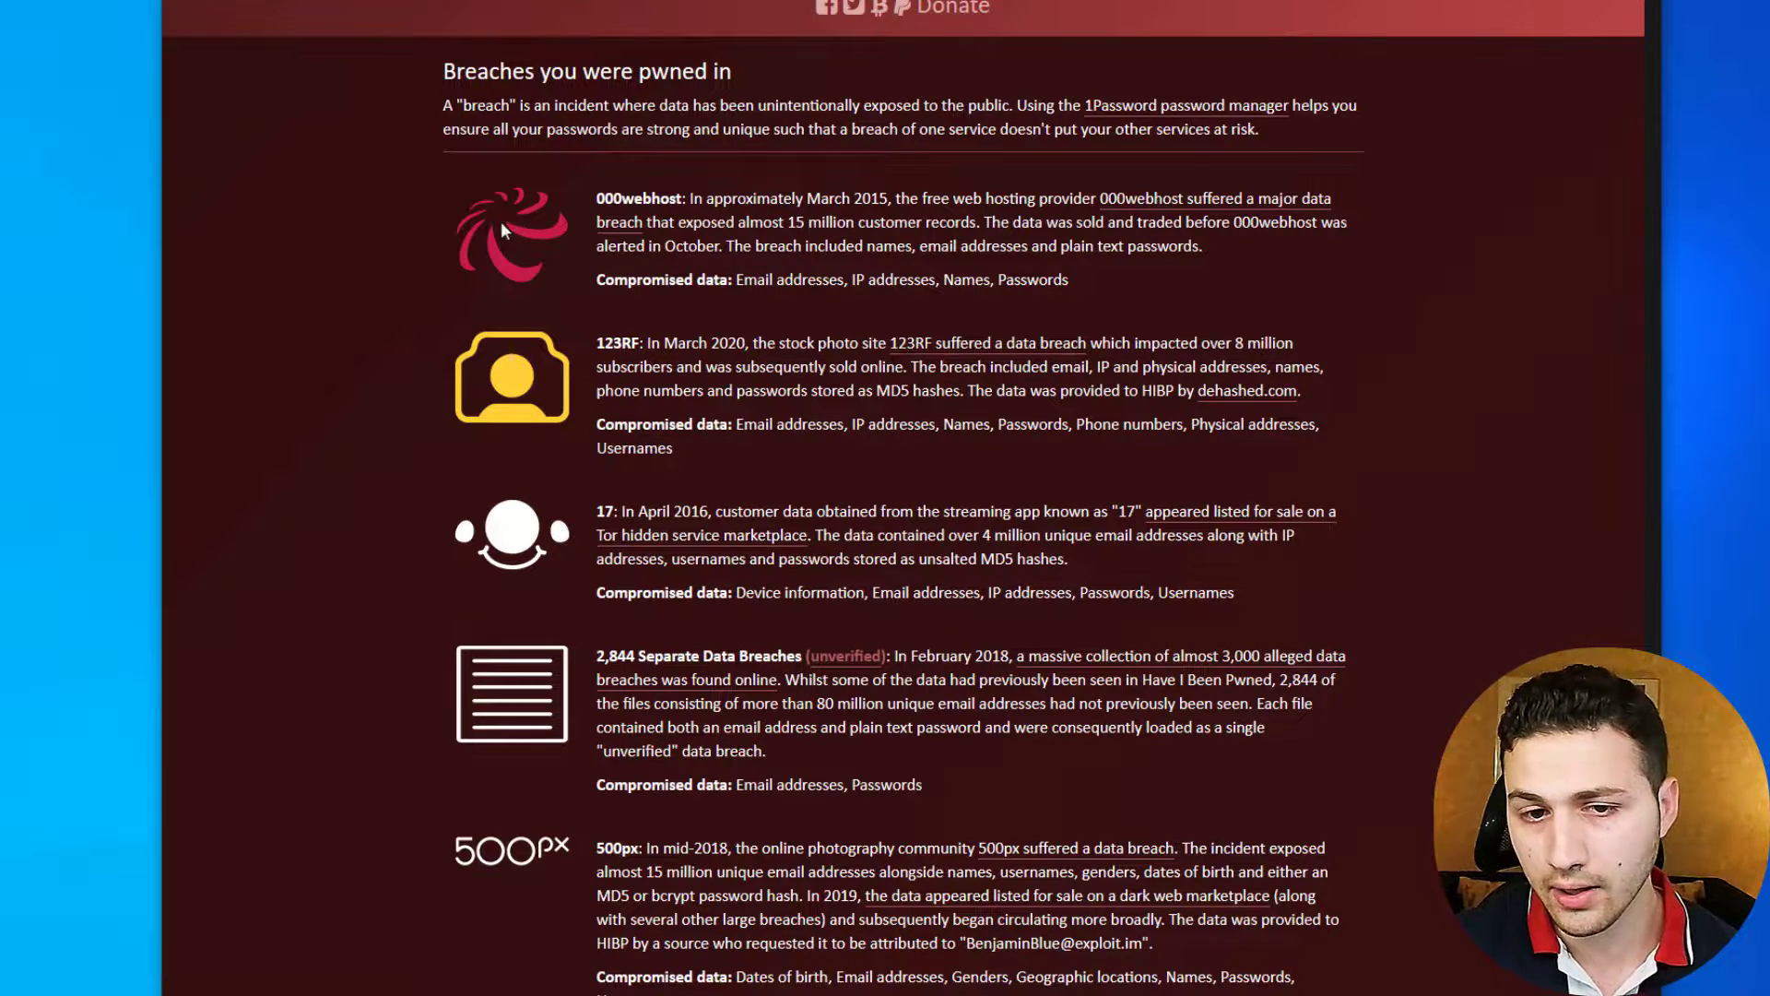
pyautogui.moveTo(737, 279); pyautogui.dragTo(844, 280)
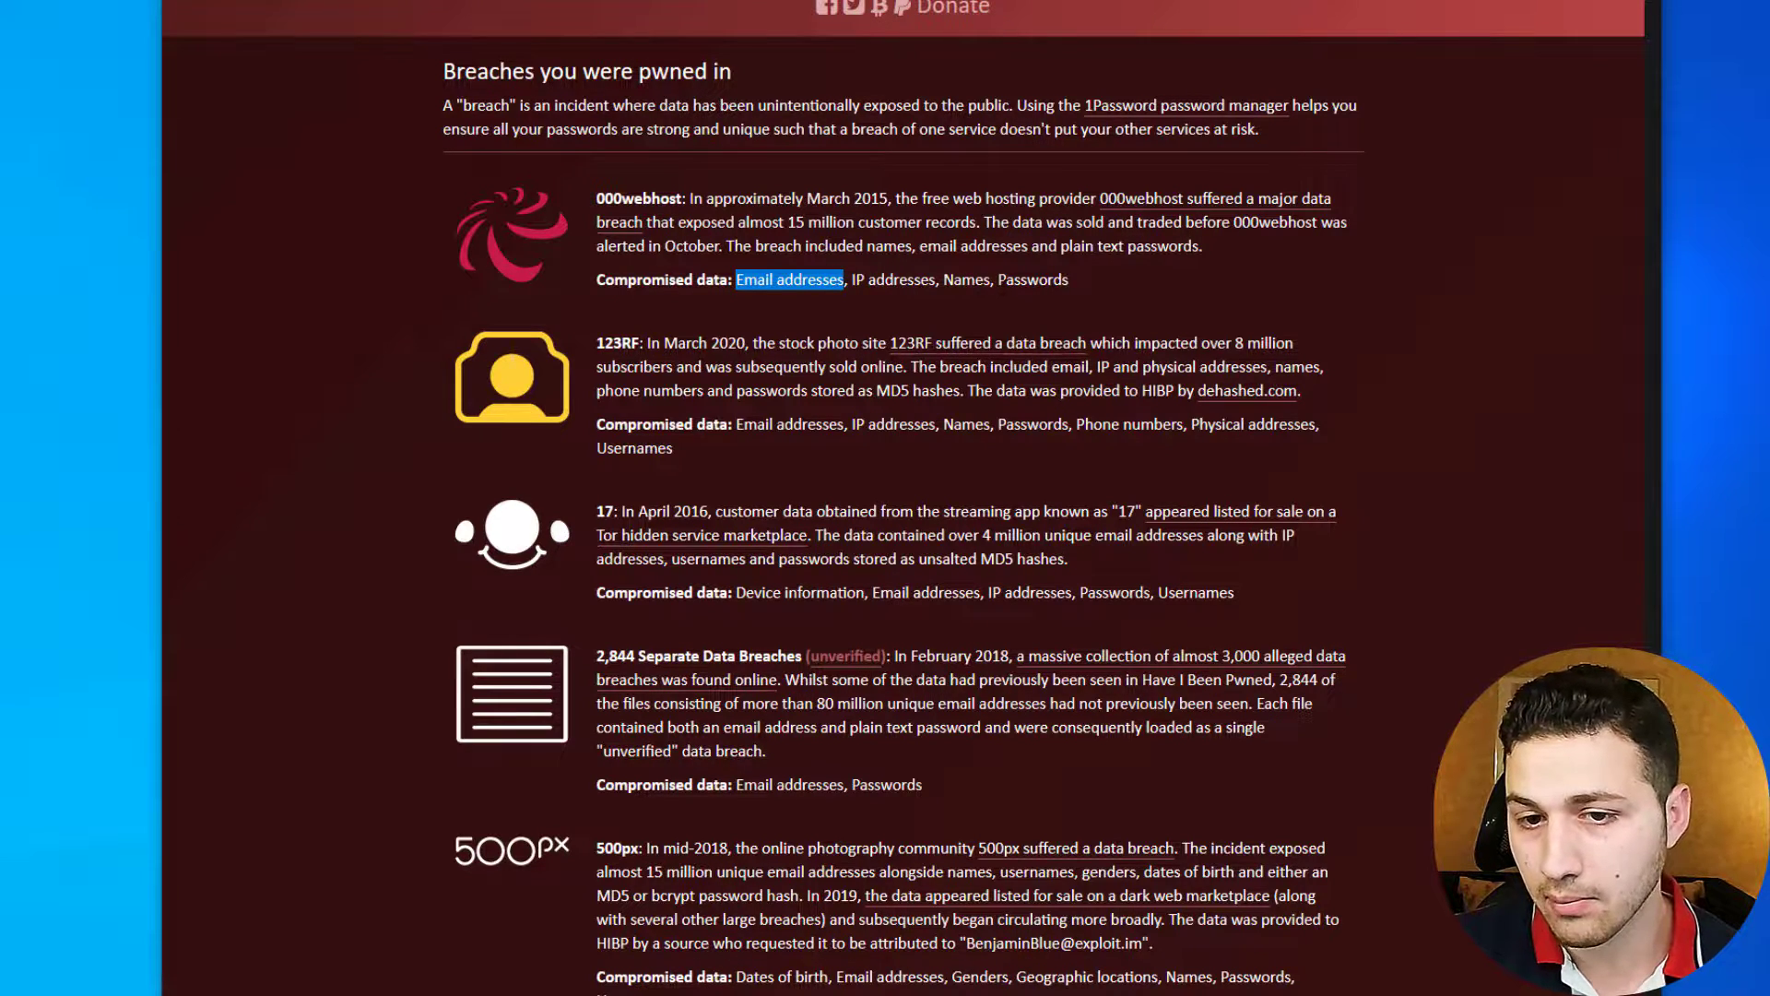
# - Scroll through the 324-breach list, highlighting another compromised data type
pyautogui.scroll(-7, 1004, 286)
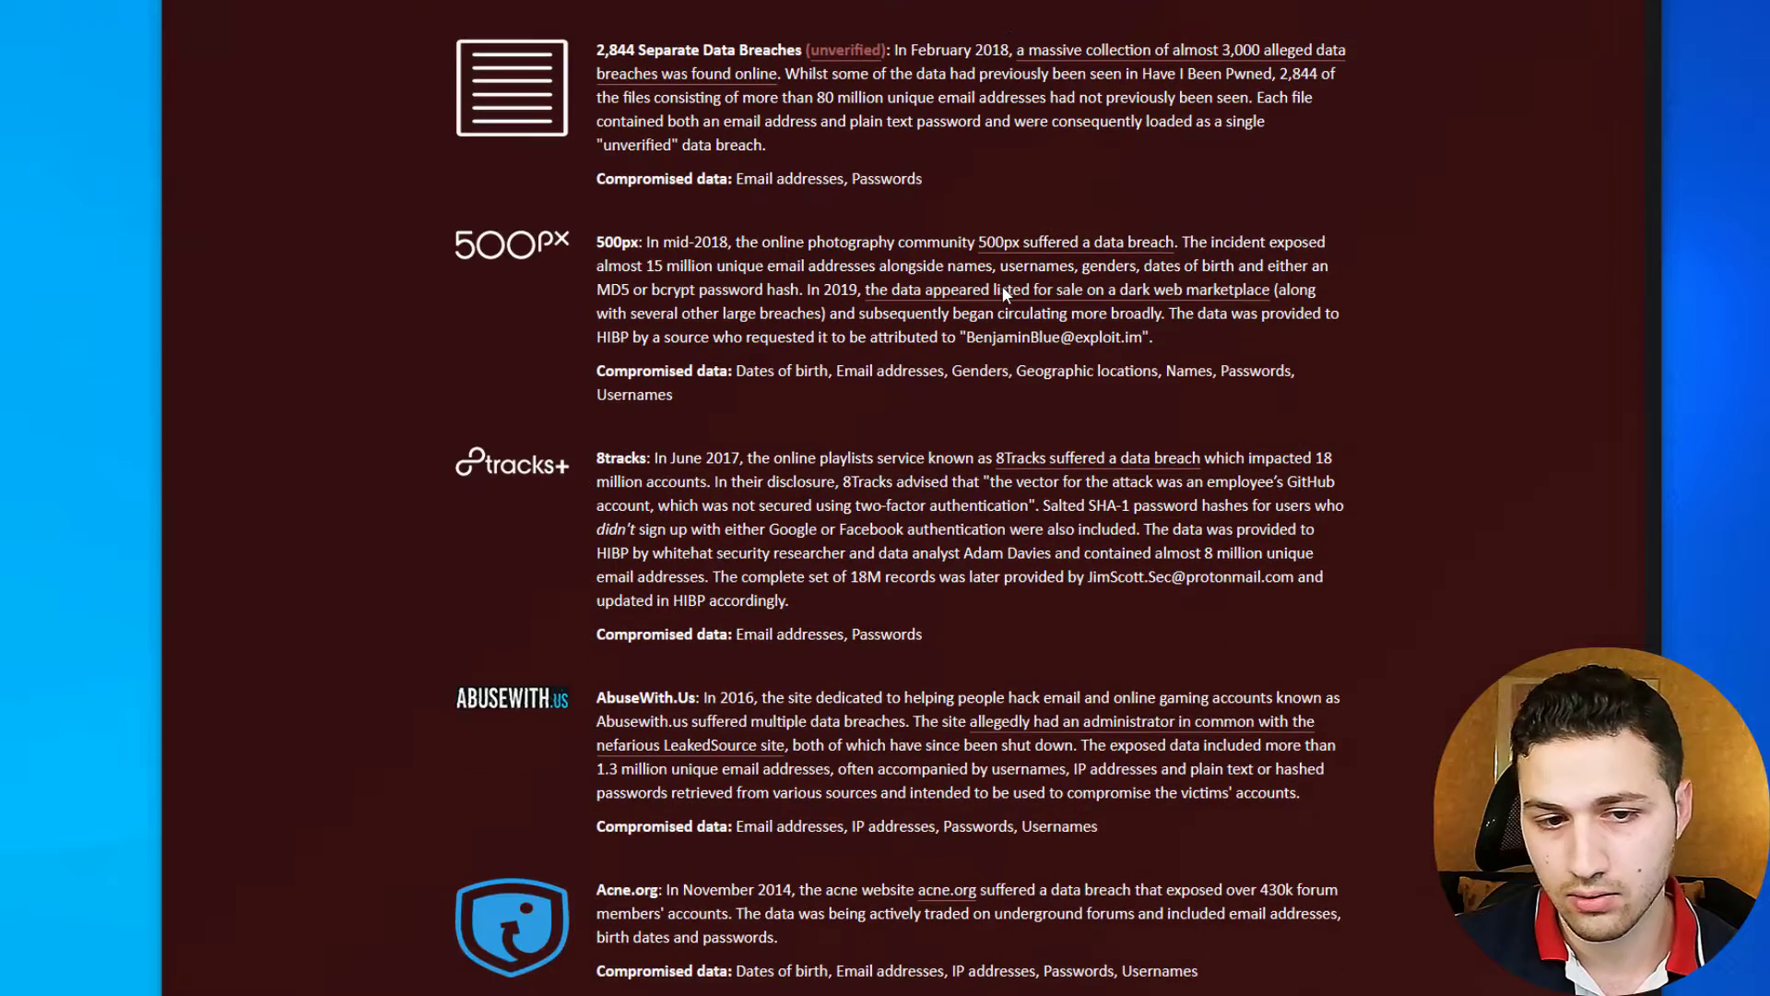
pyautogui.scroll(-4, 1003, 286)
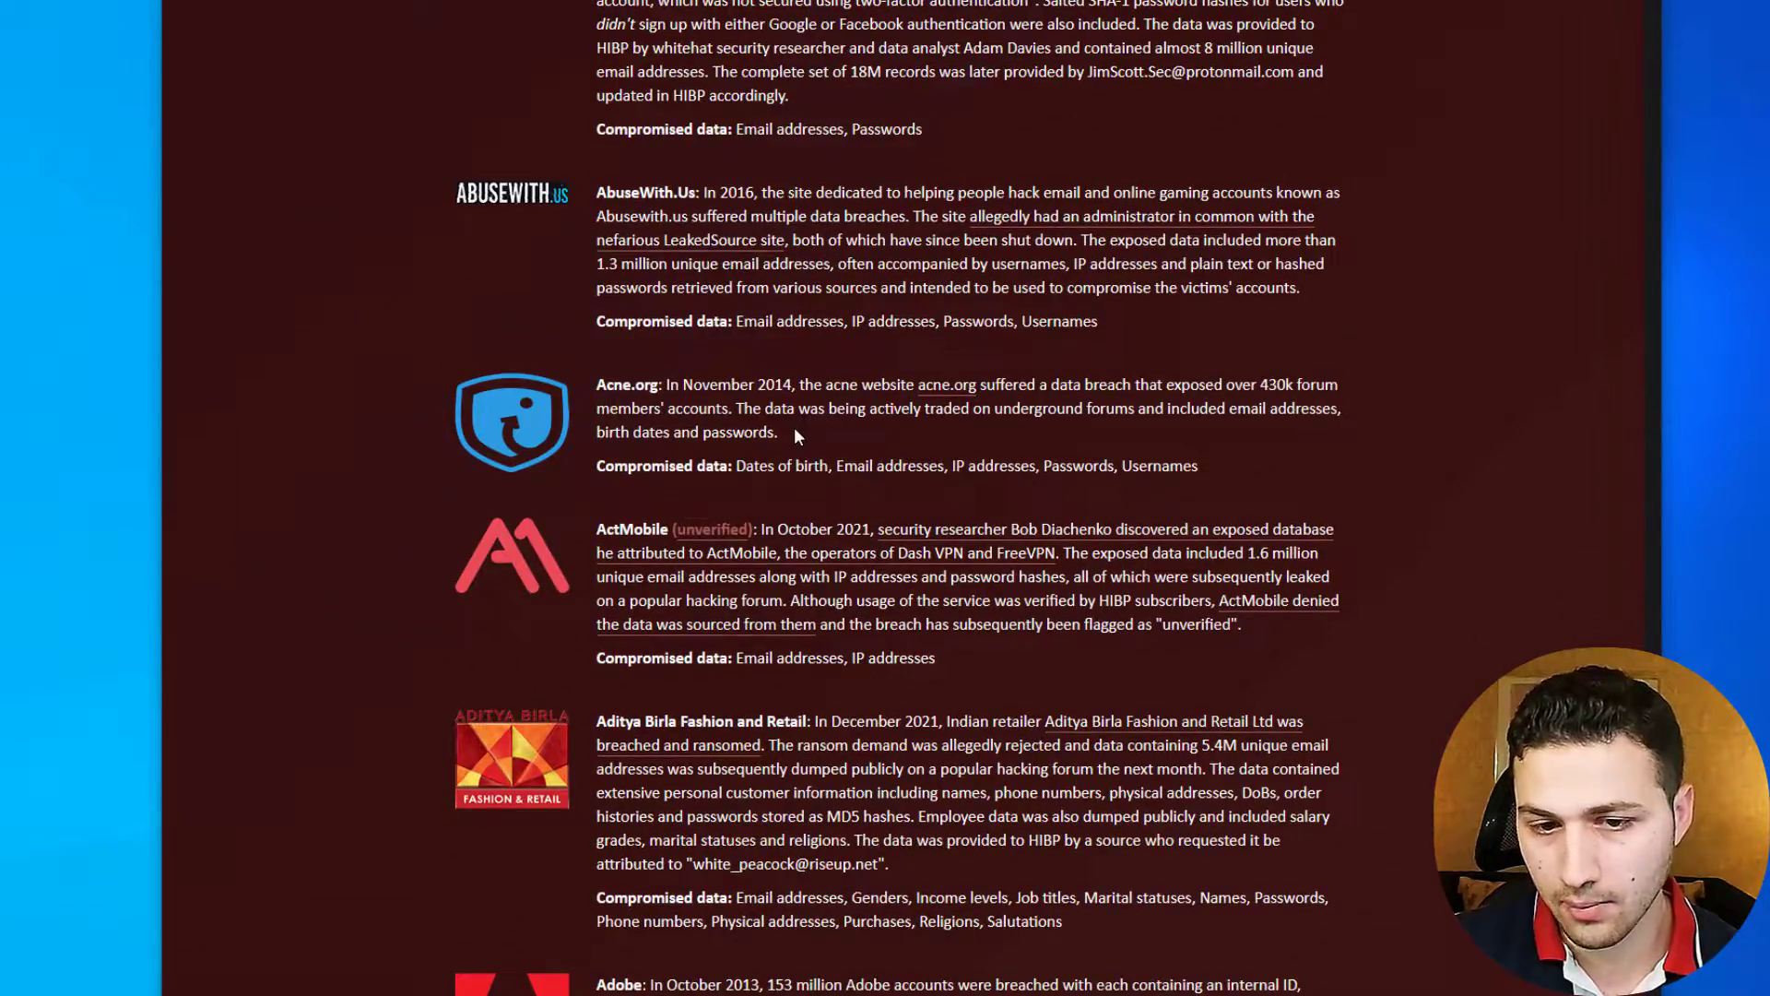
pyautogui.scroll(-1, 794, 434)
pyautogui.moveTo(829, 365); pyautogui.dragTo(749, 365)
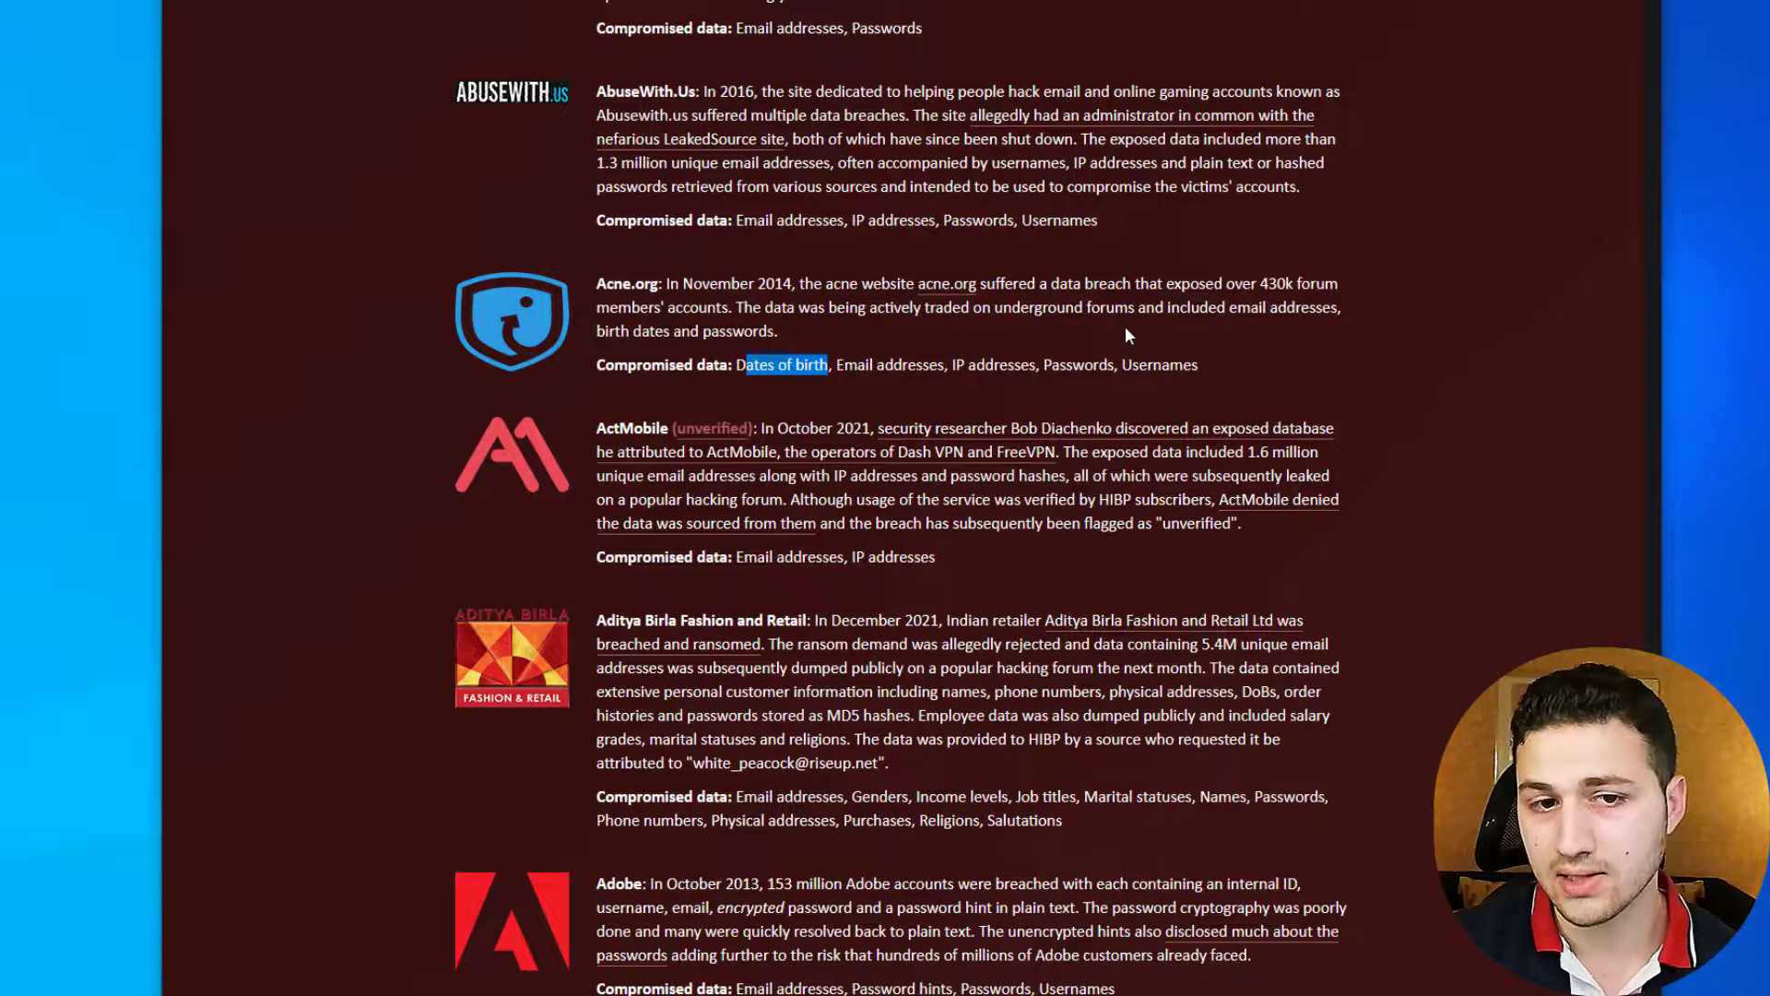
pyautogui.scroll(15, 992, 384)
pyautogui.scroll(6, 992, 384)
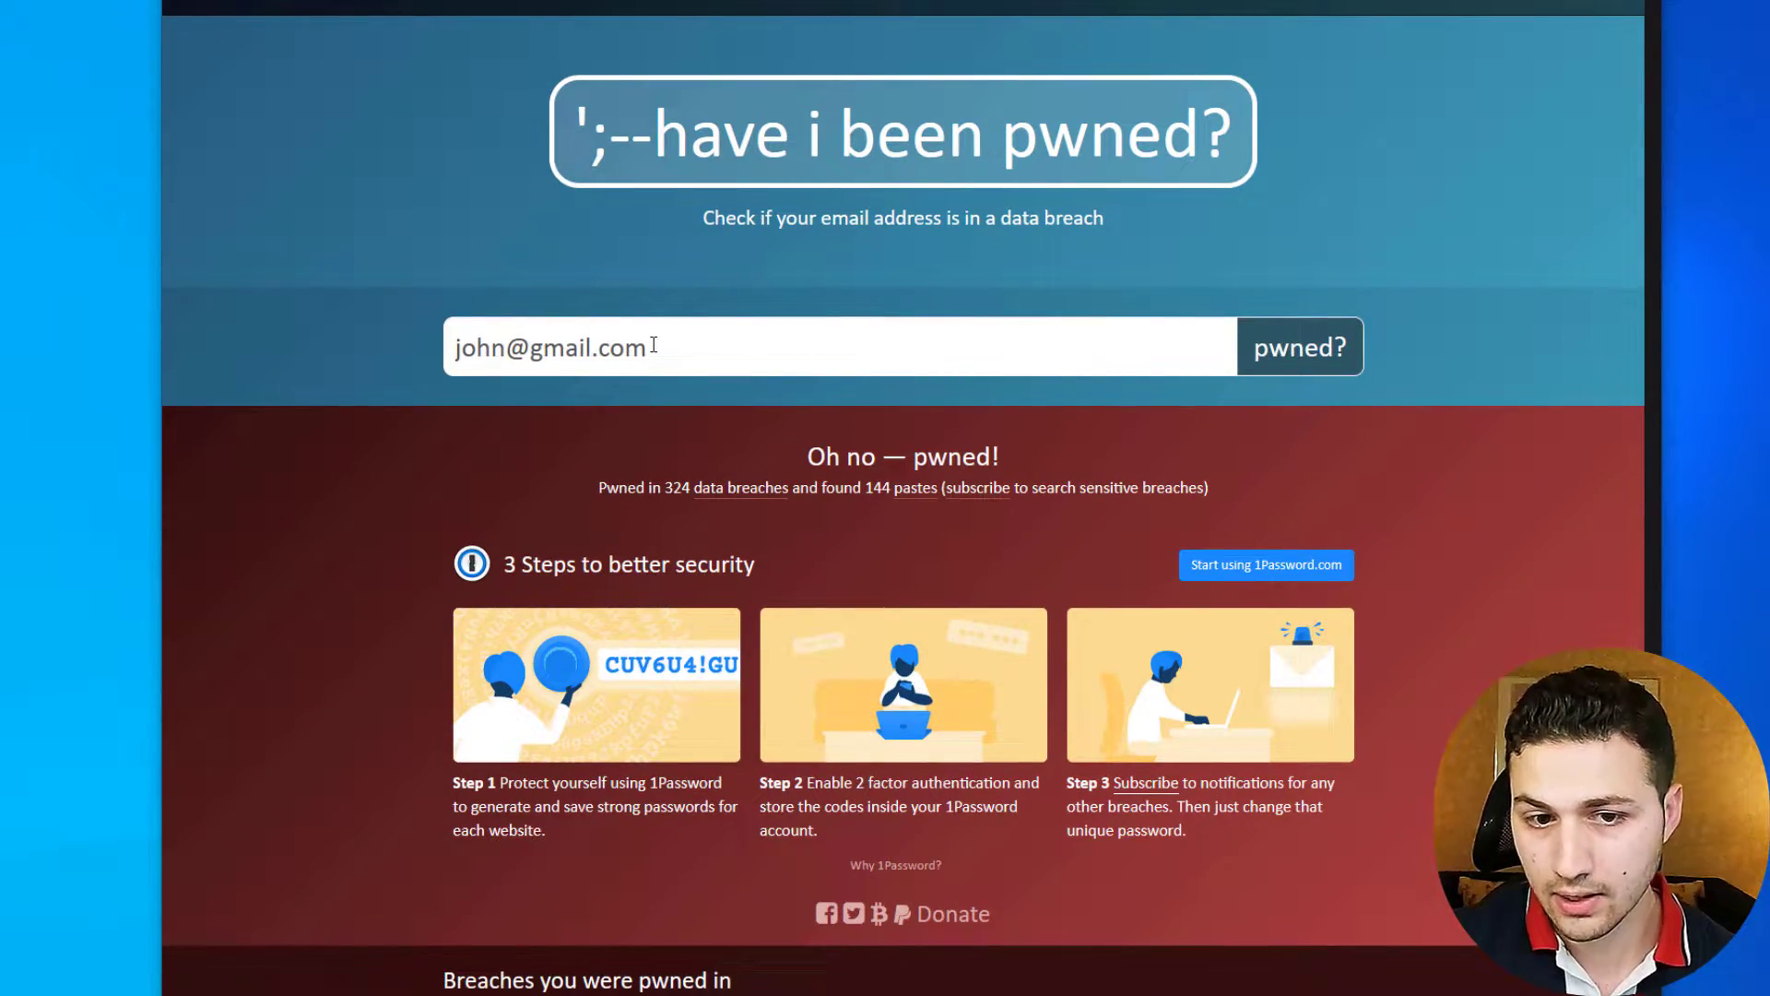
pyautogui.scroll(-3, 653, 345)
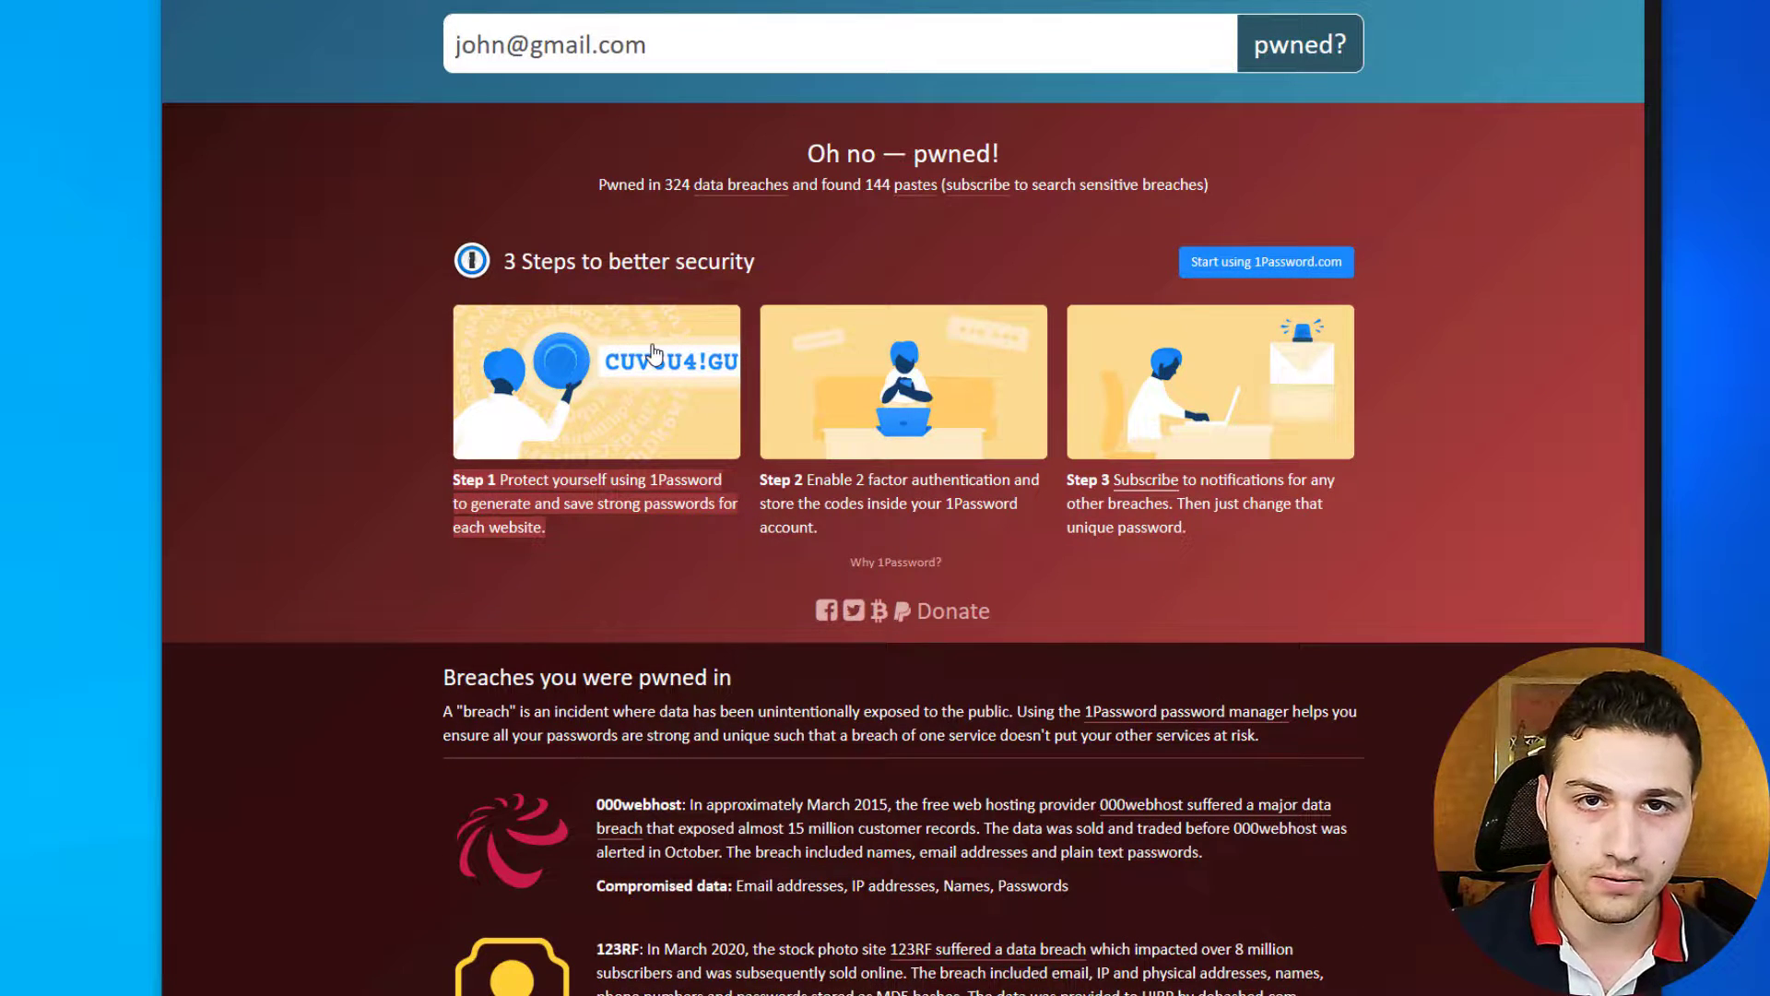
pyautogui.scroll(3, 653, 351)
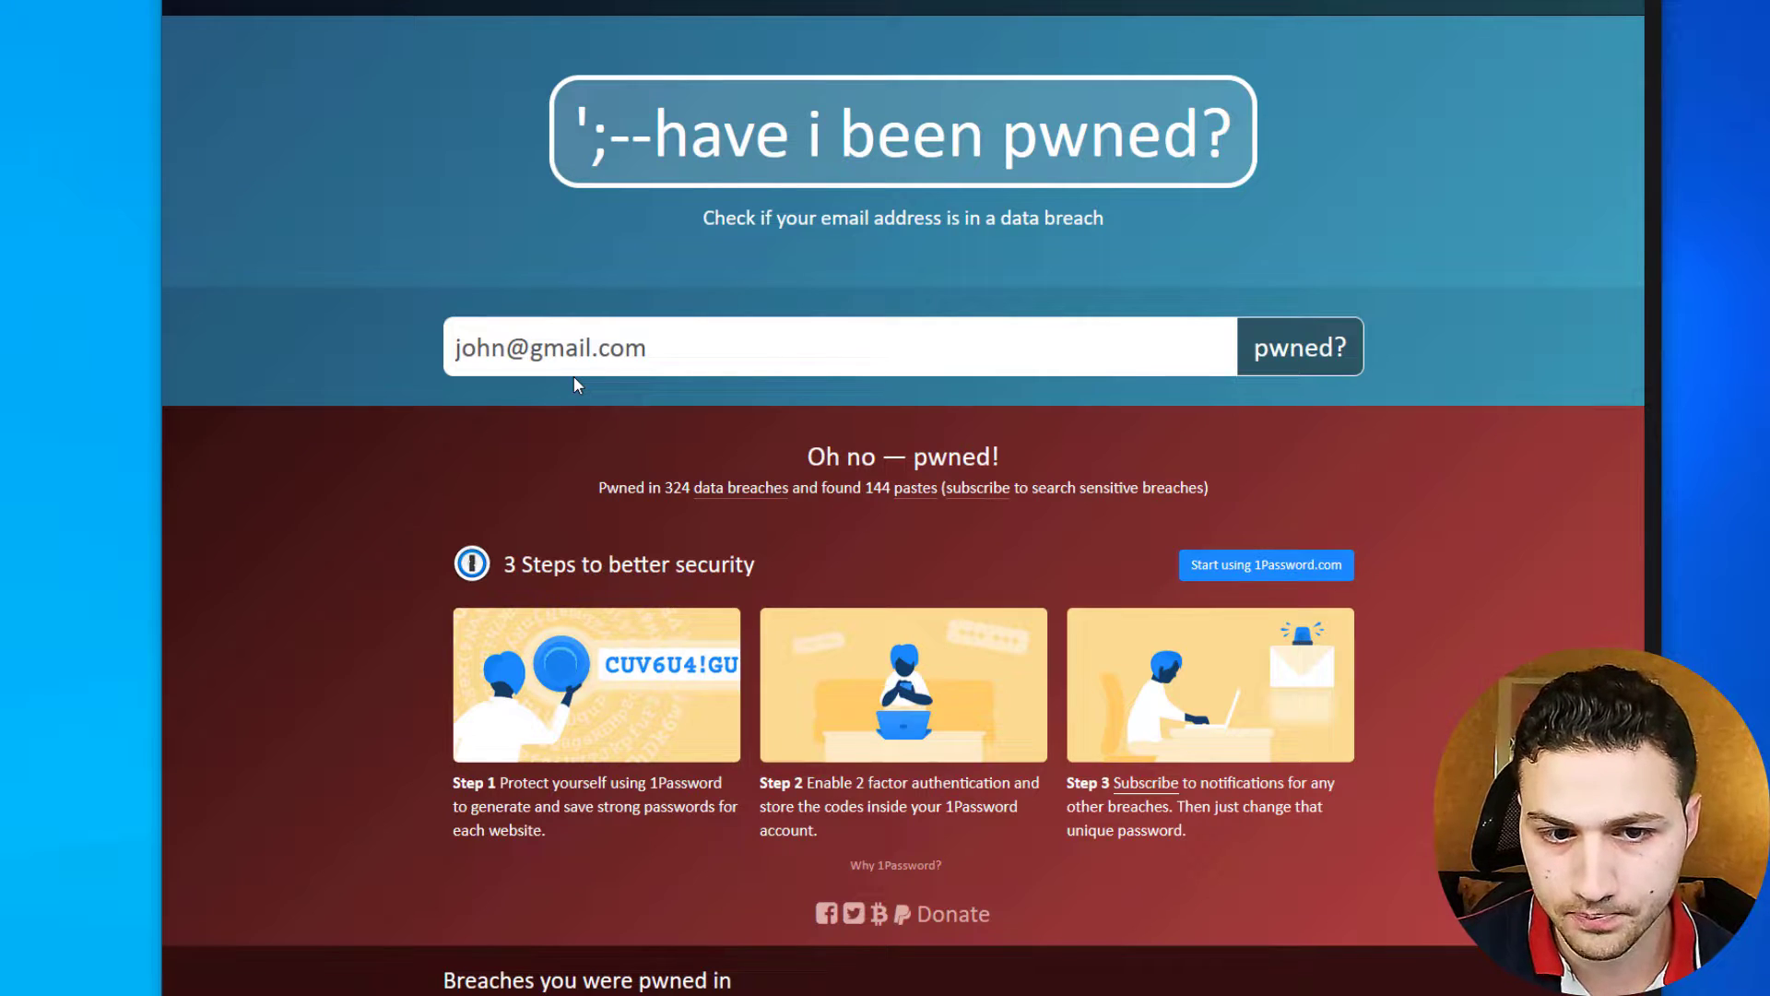
# - Bring forward the notes holding the target email, then minimize them
pyautogui.hotkey('alt', 'Tab')
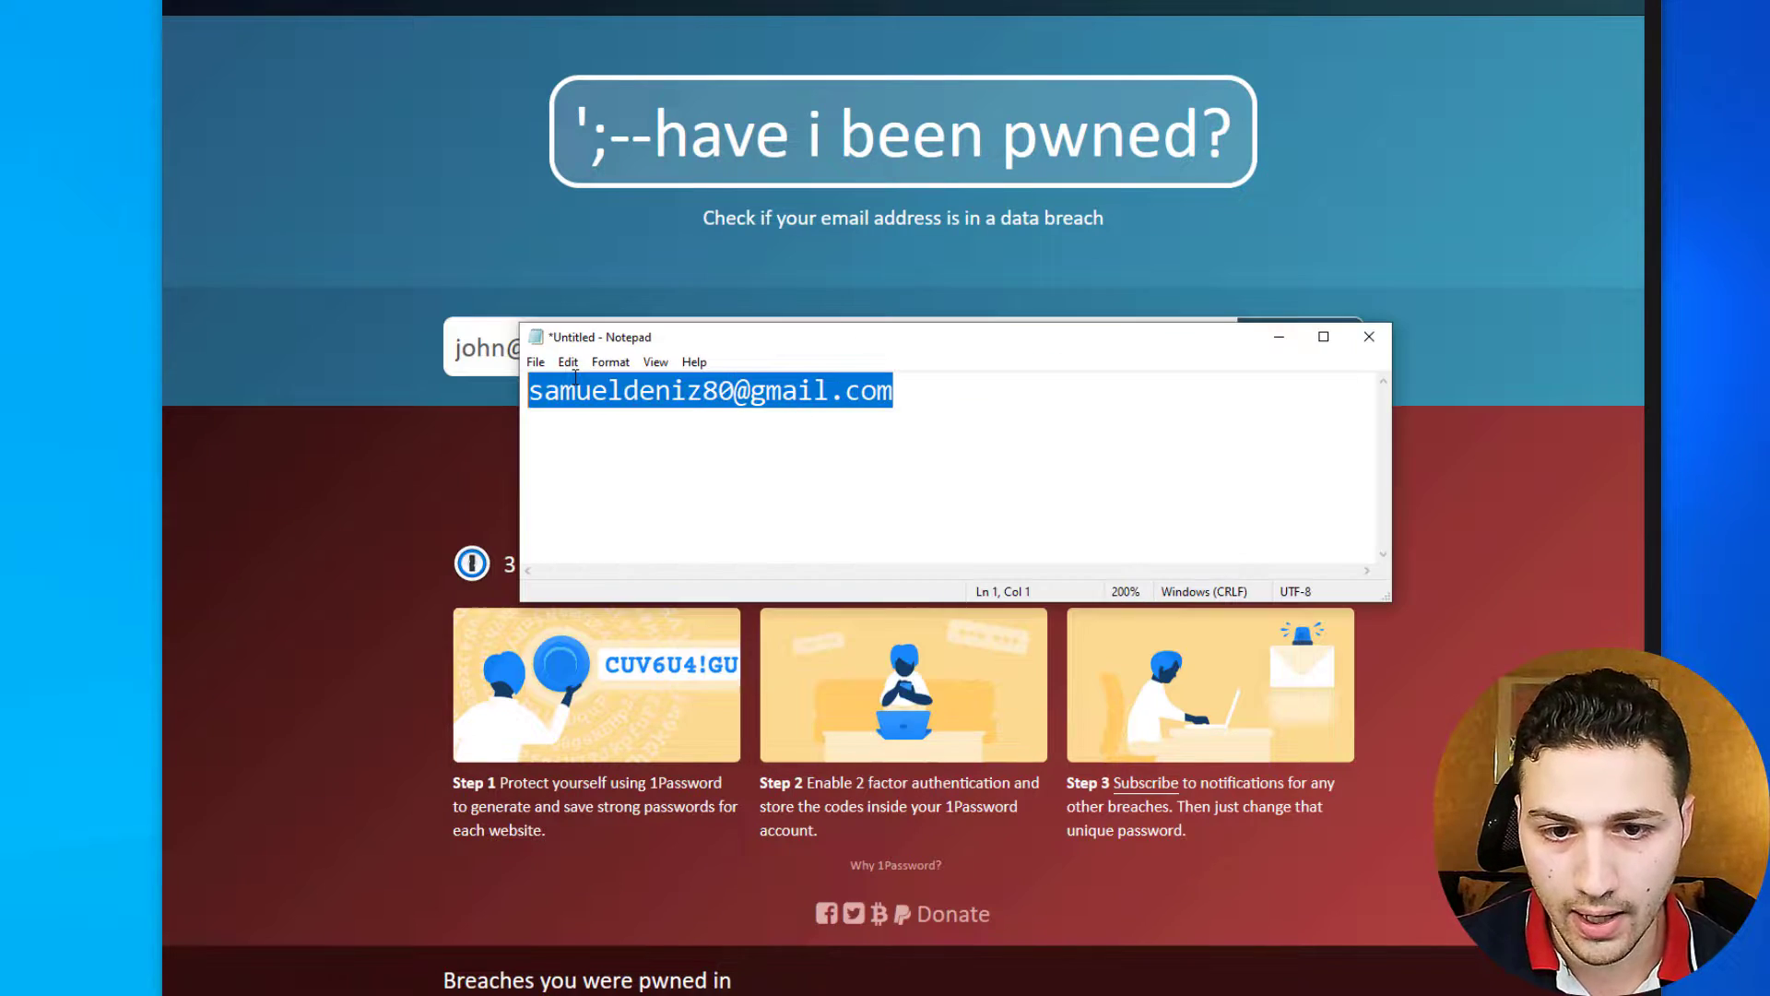
pyautogui.click(1281, 338)
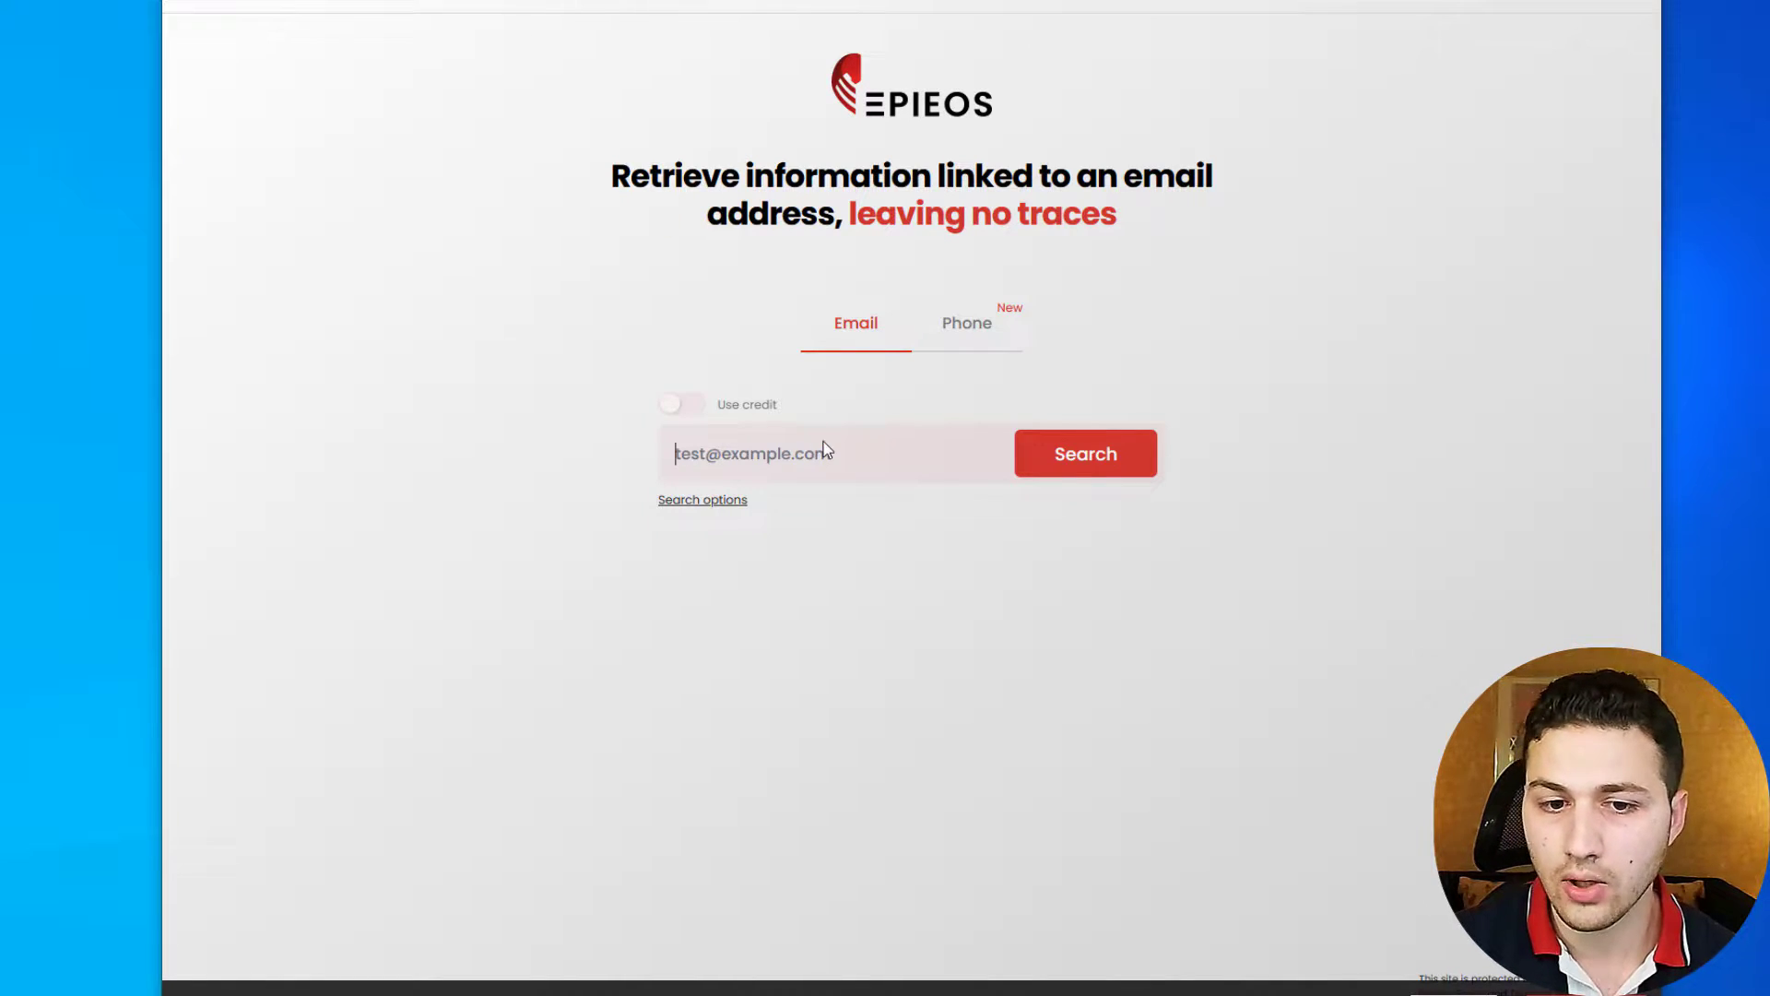
# - Run an Epieos lookup on the pasted target email, passing the captcha
pyautogui.hotkey('ctrl', 'v')
pyautogui.click(1036, 453)
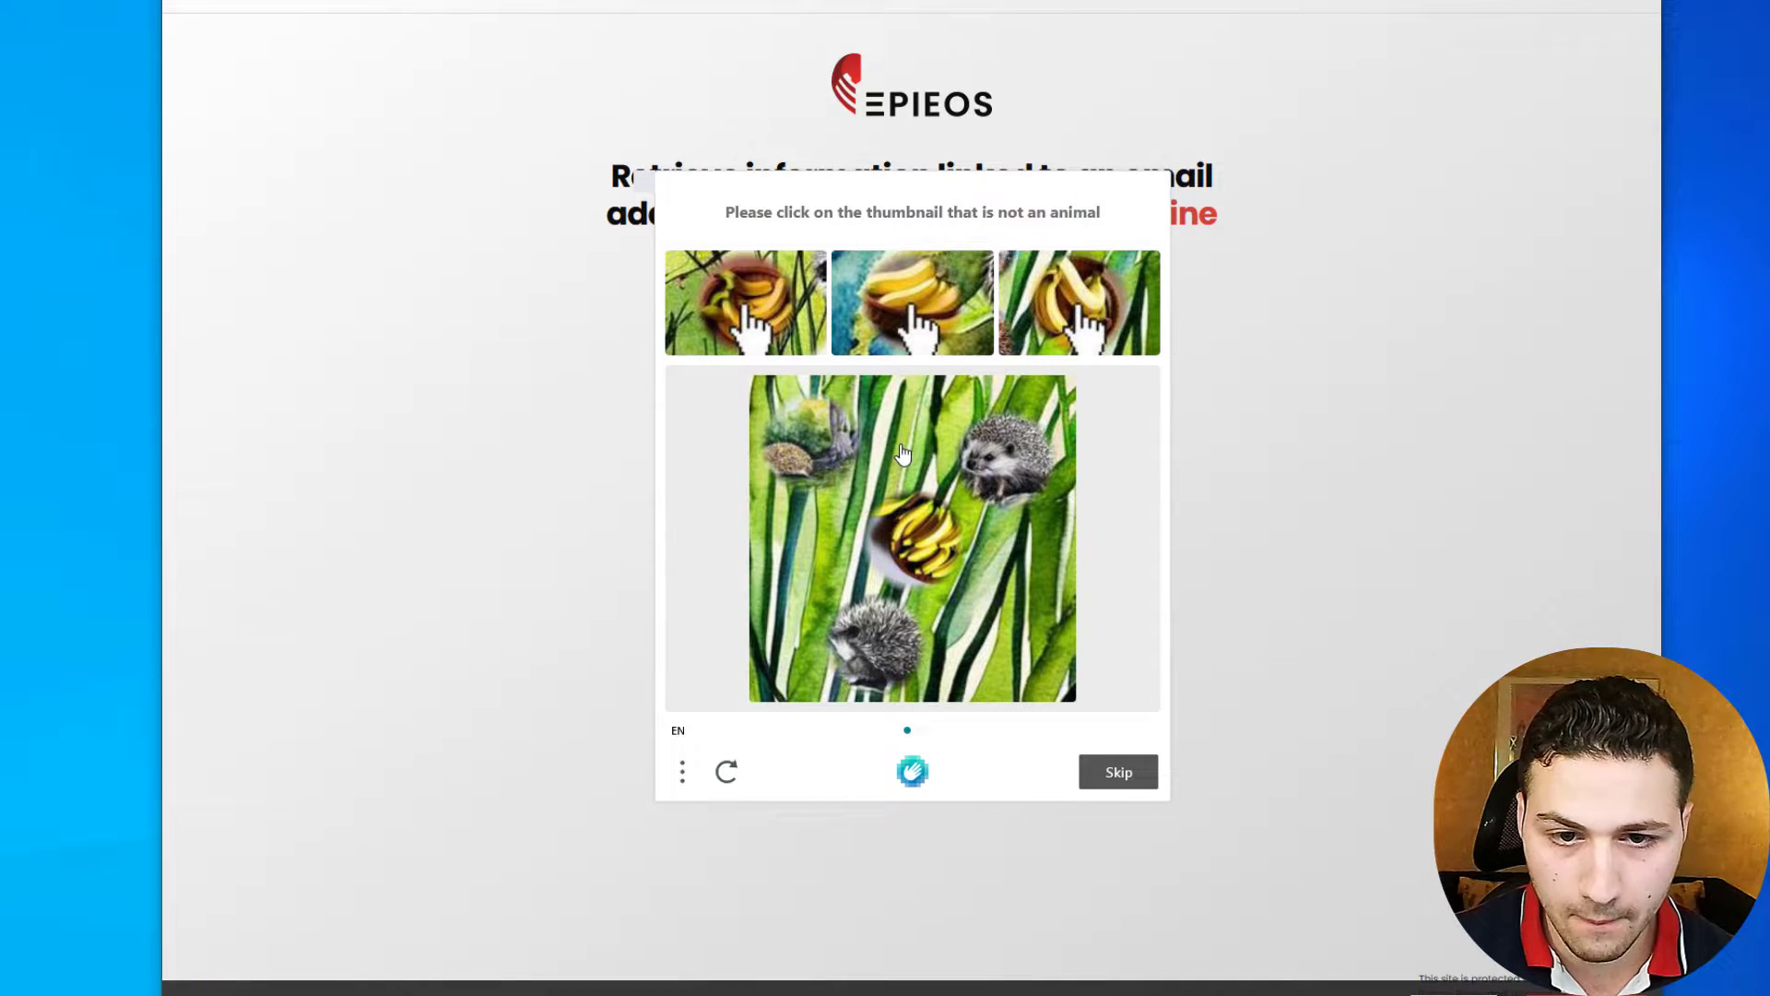
pyautogui.click(907, 454)
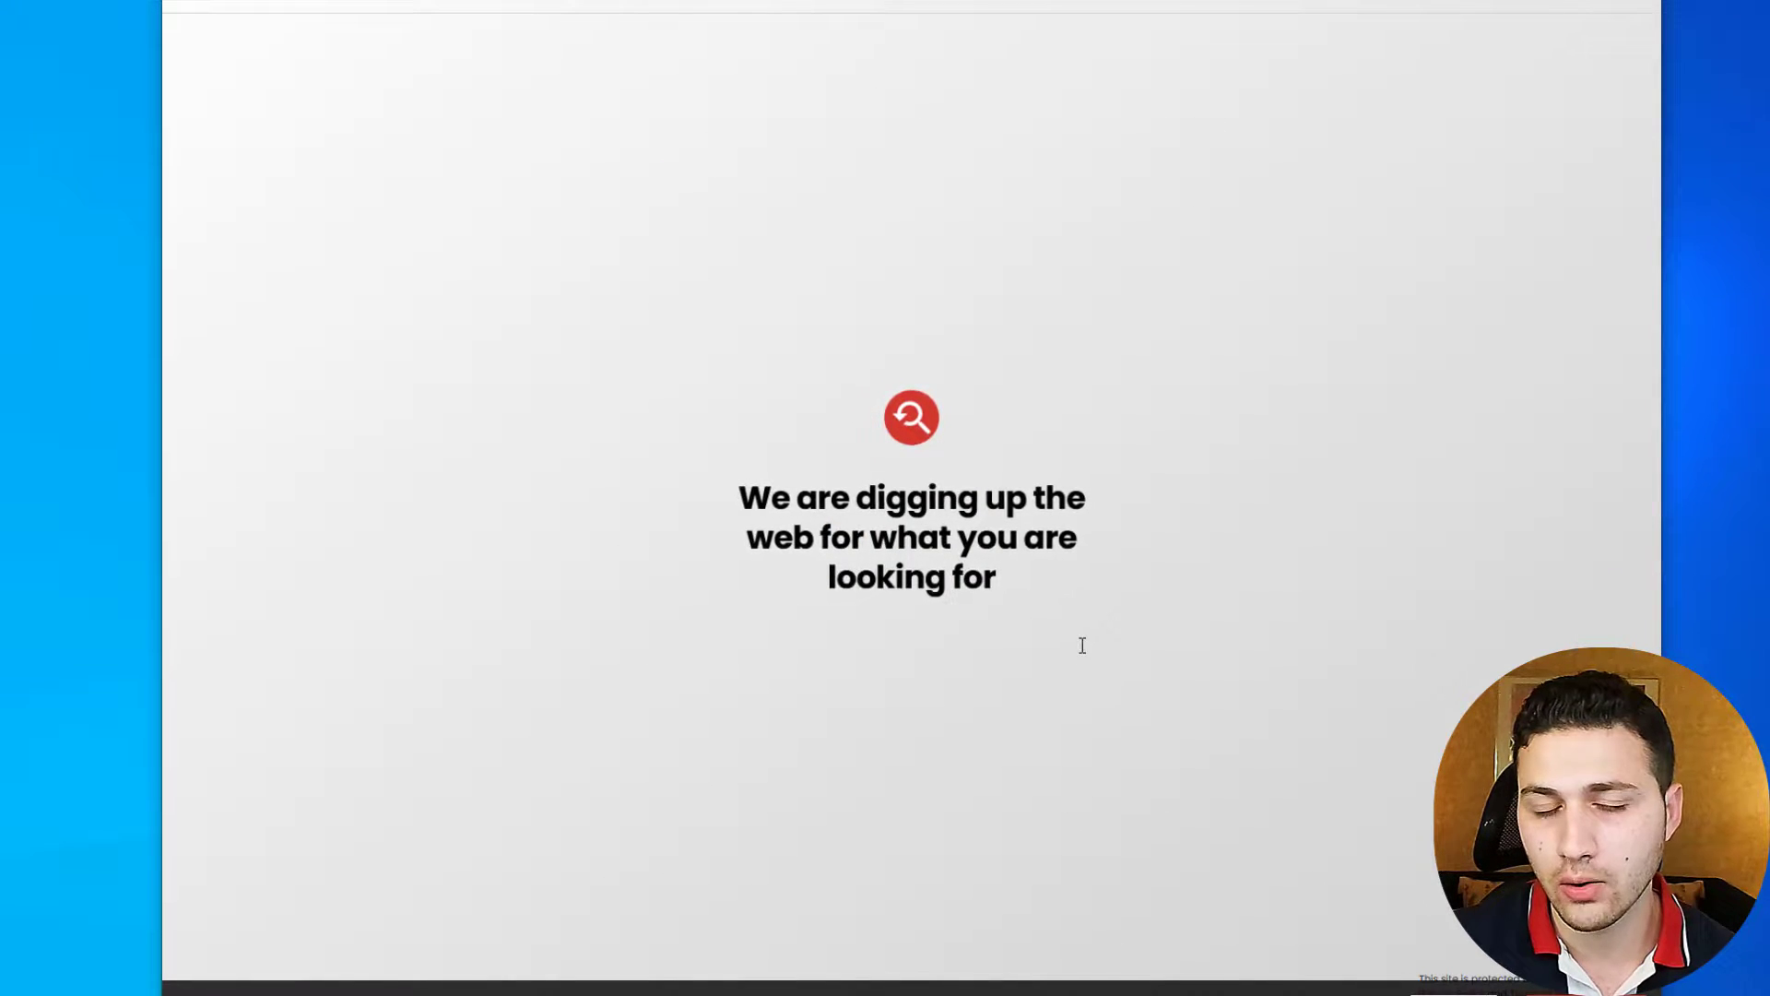
# - Scroll past the locked Chess.com module and open the Google card's Maps contributions
pyautogui.scroll(-3, 1084, 653)
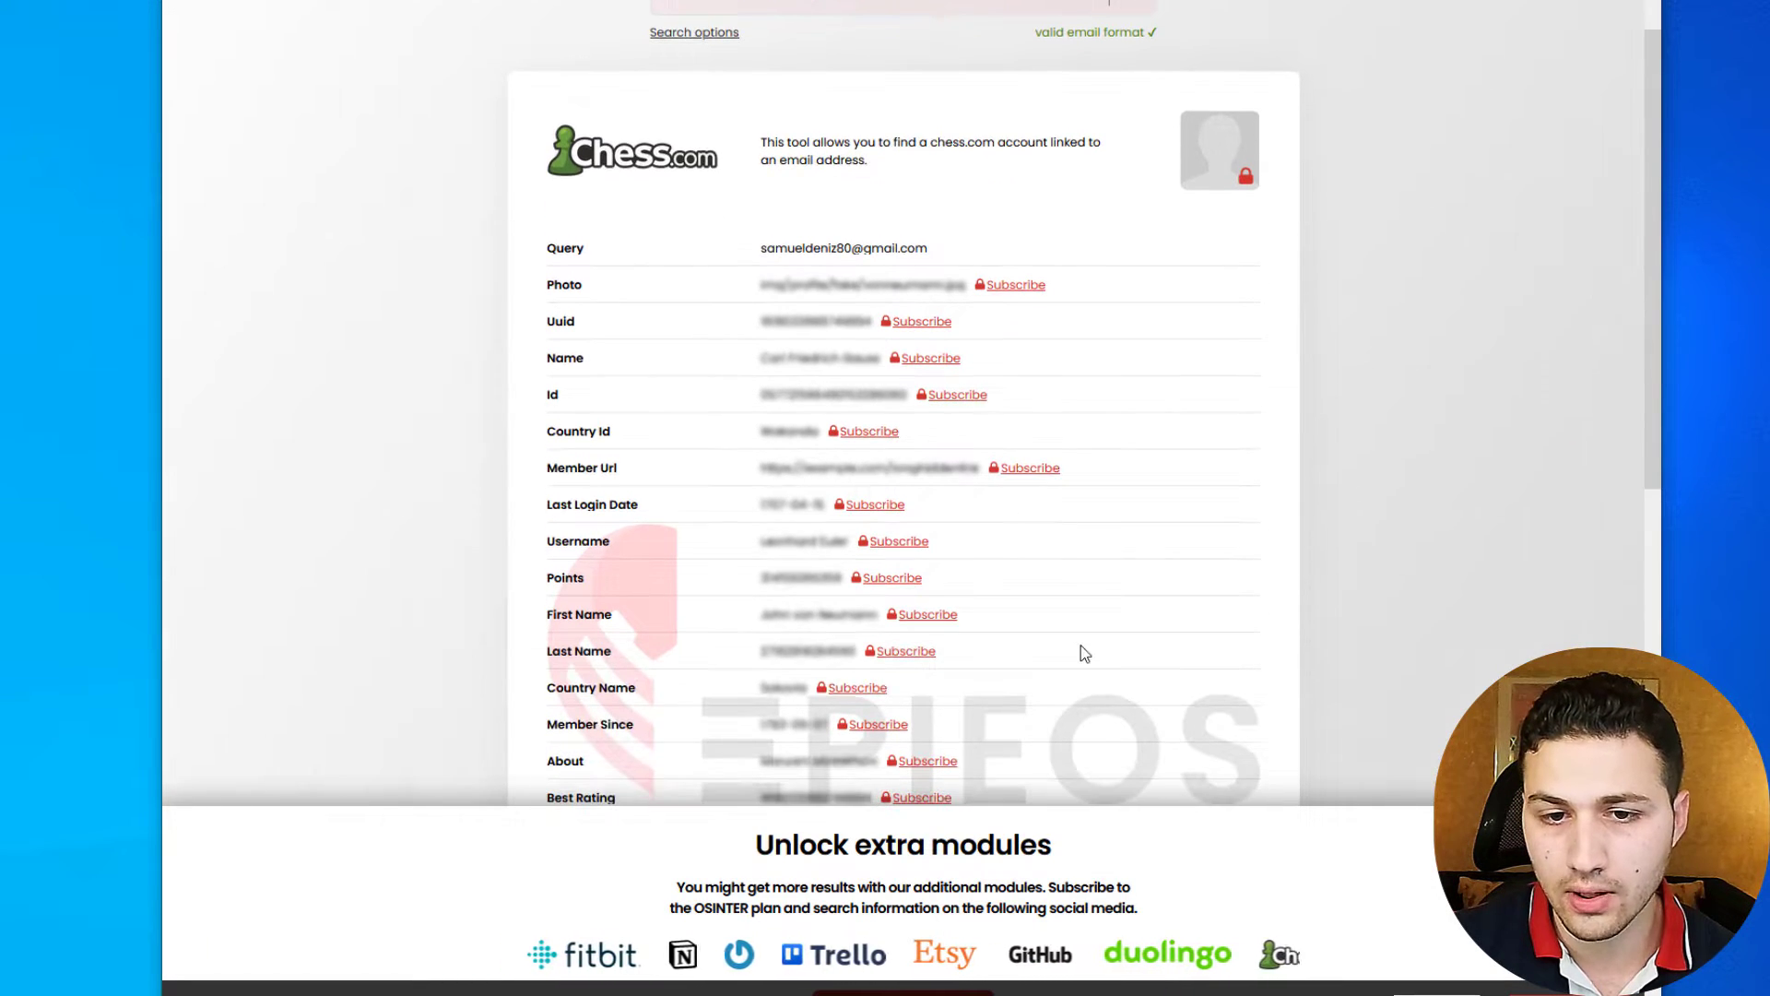
pyautogui.scroll(-2, 669, 116)
pyautogui.scroll(1, 671, 120)
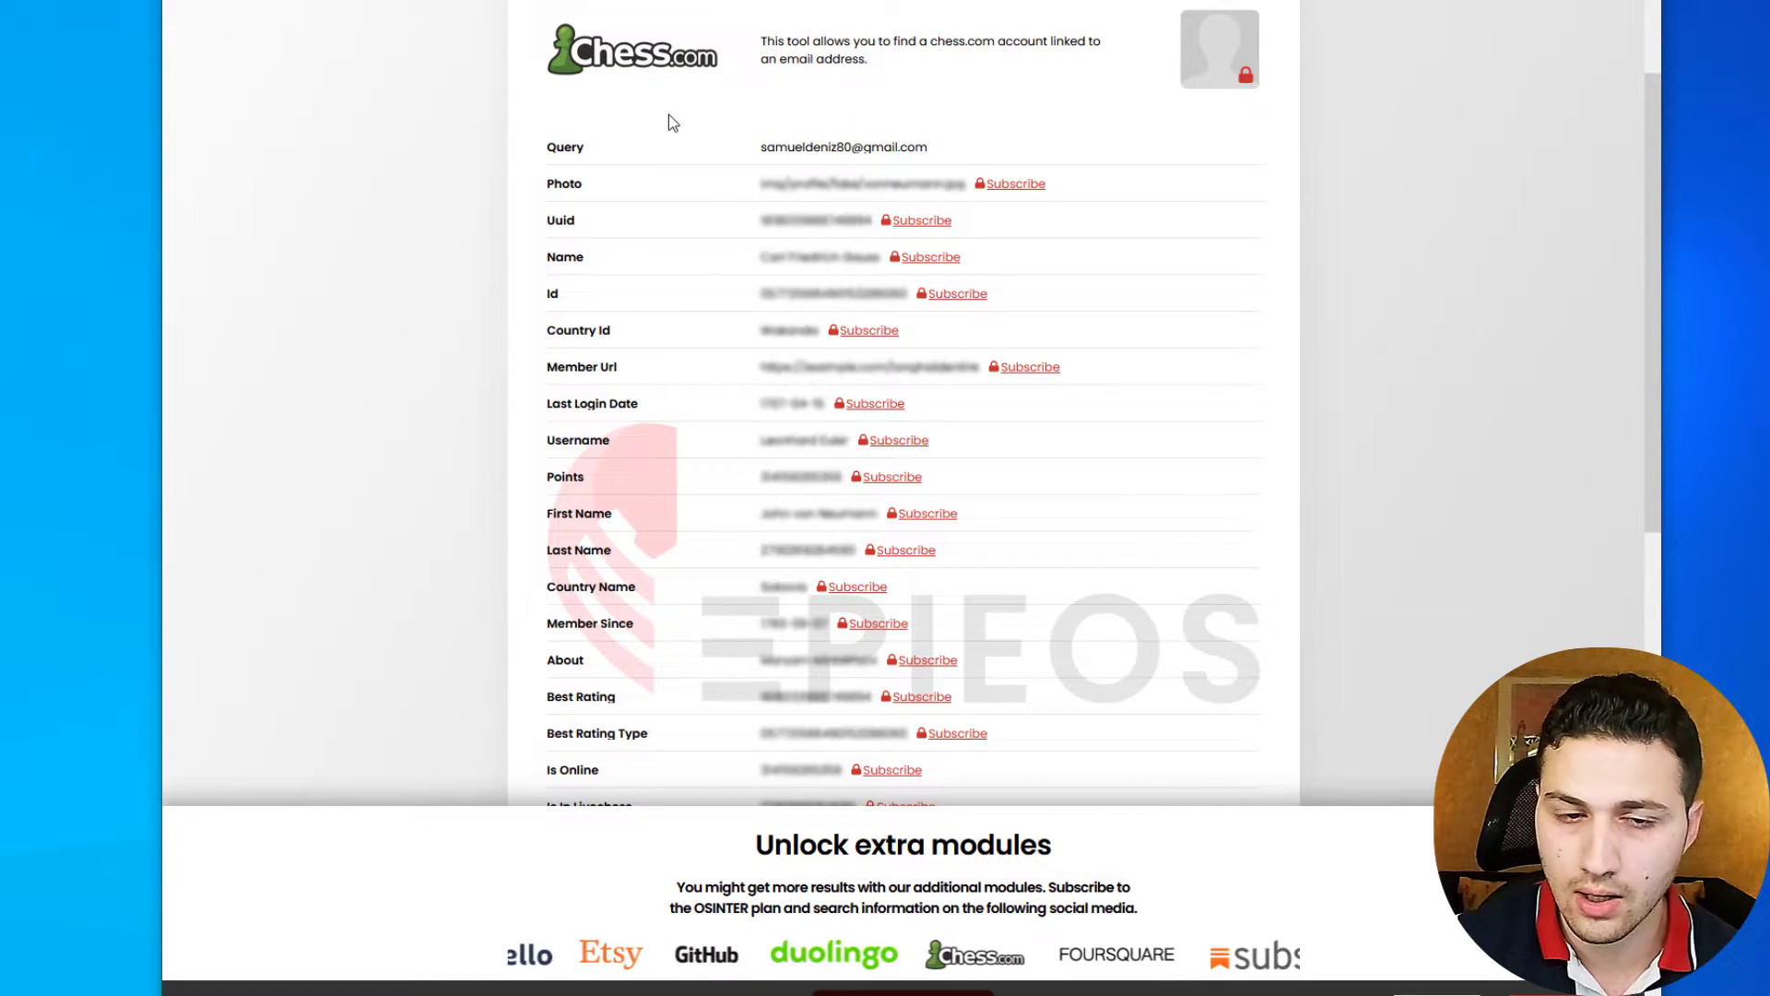
pyautogui.scroll(-2, 673, 122)
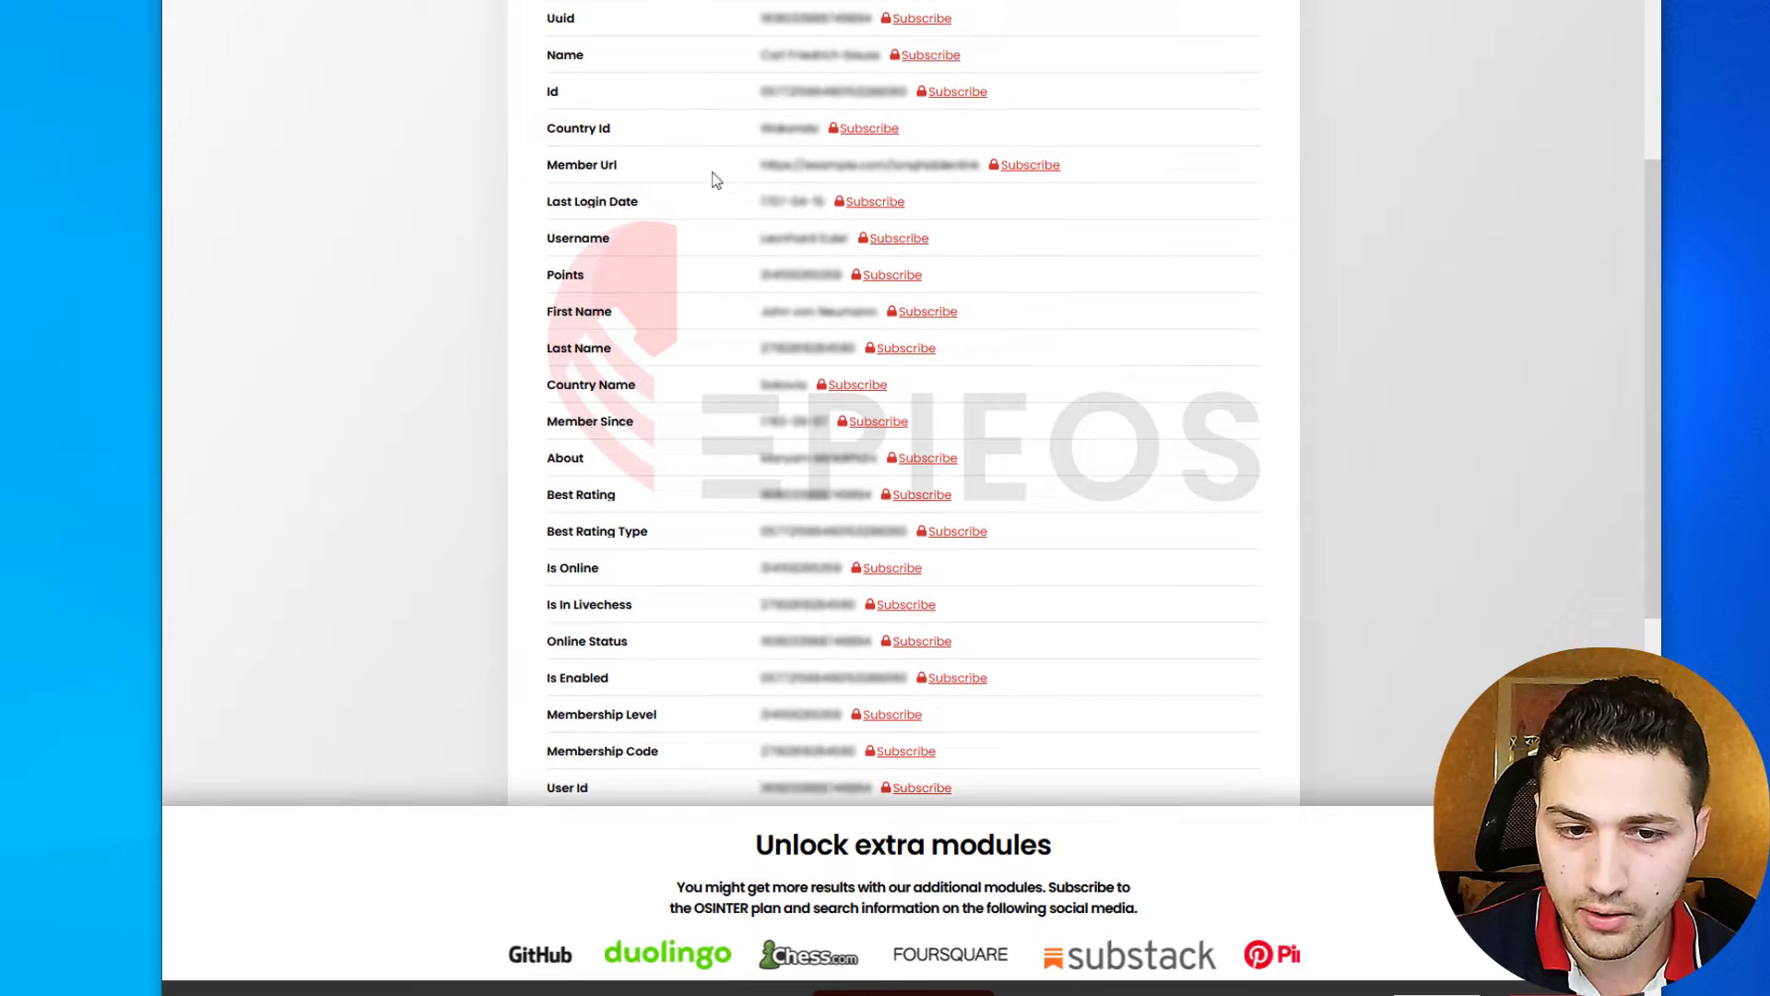
pyautogui.scroll(-2, 771, 254)
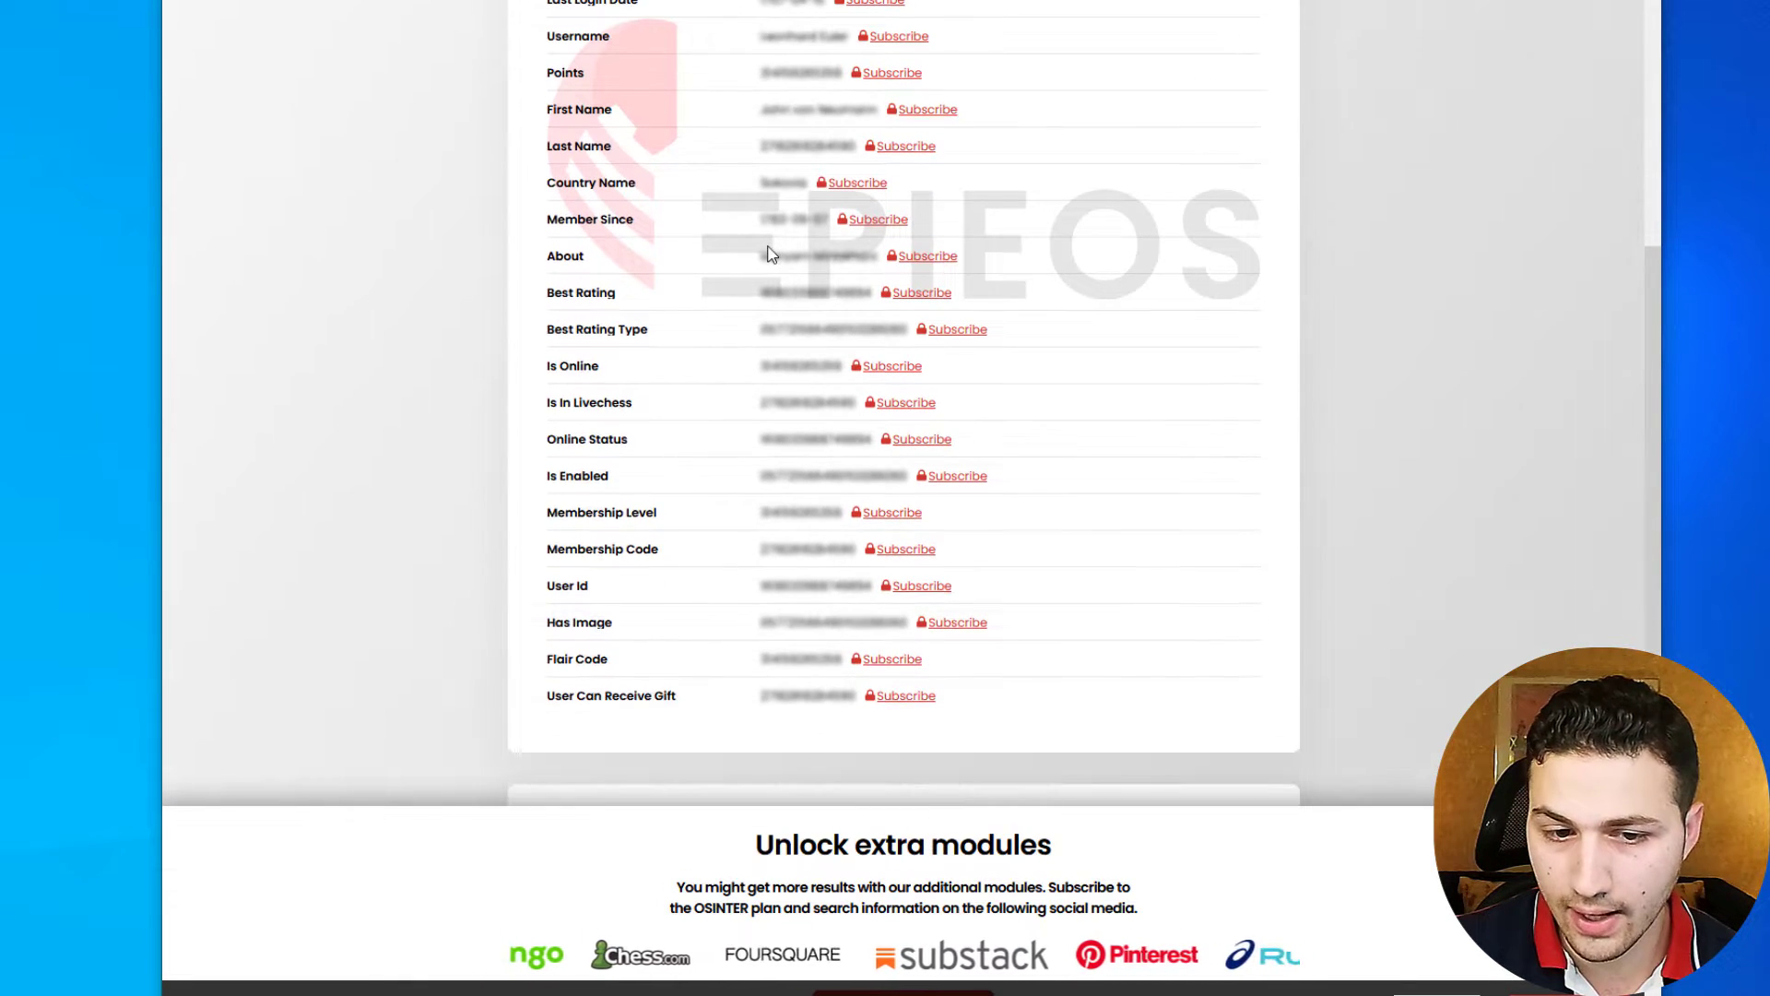
pyautogui.scroll(4, 771, 255)
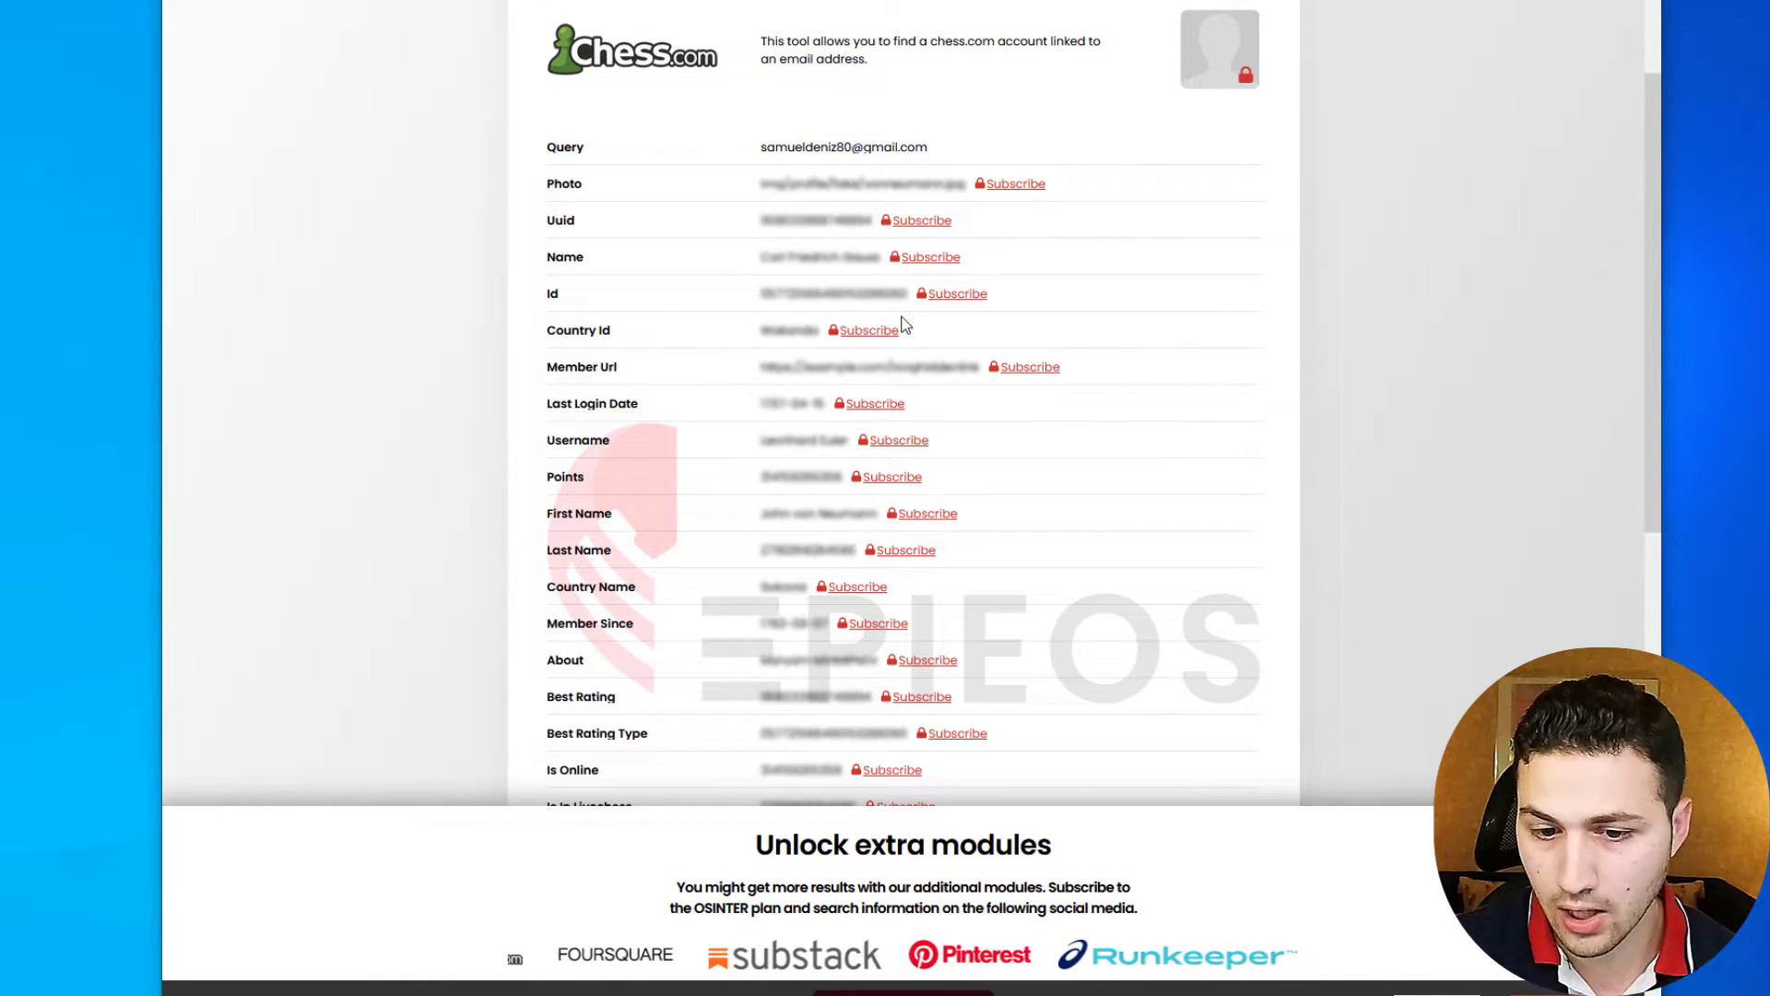
pyautogui.scroll(2, 903, 325)
pyautogui.scroll(-10, 904, 325)
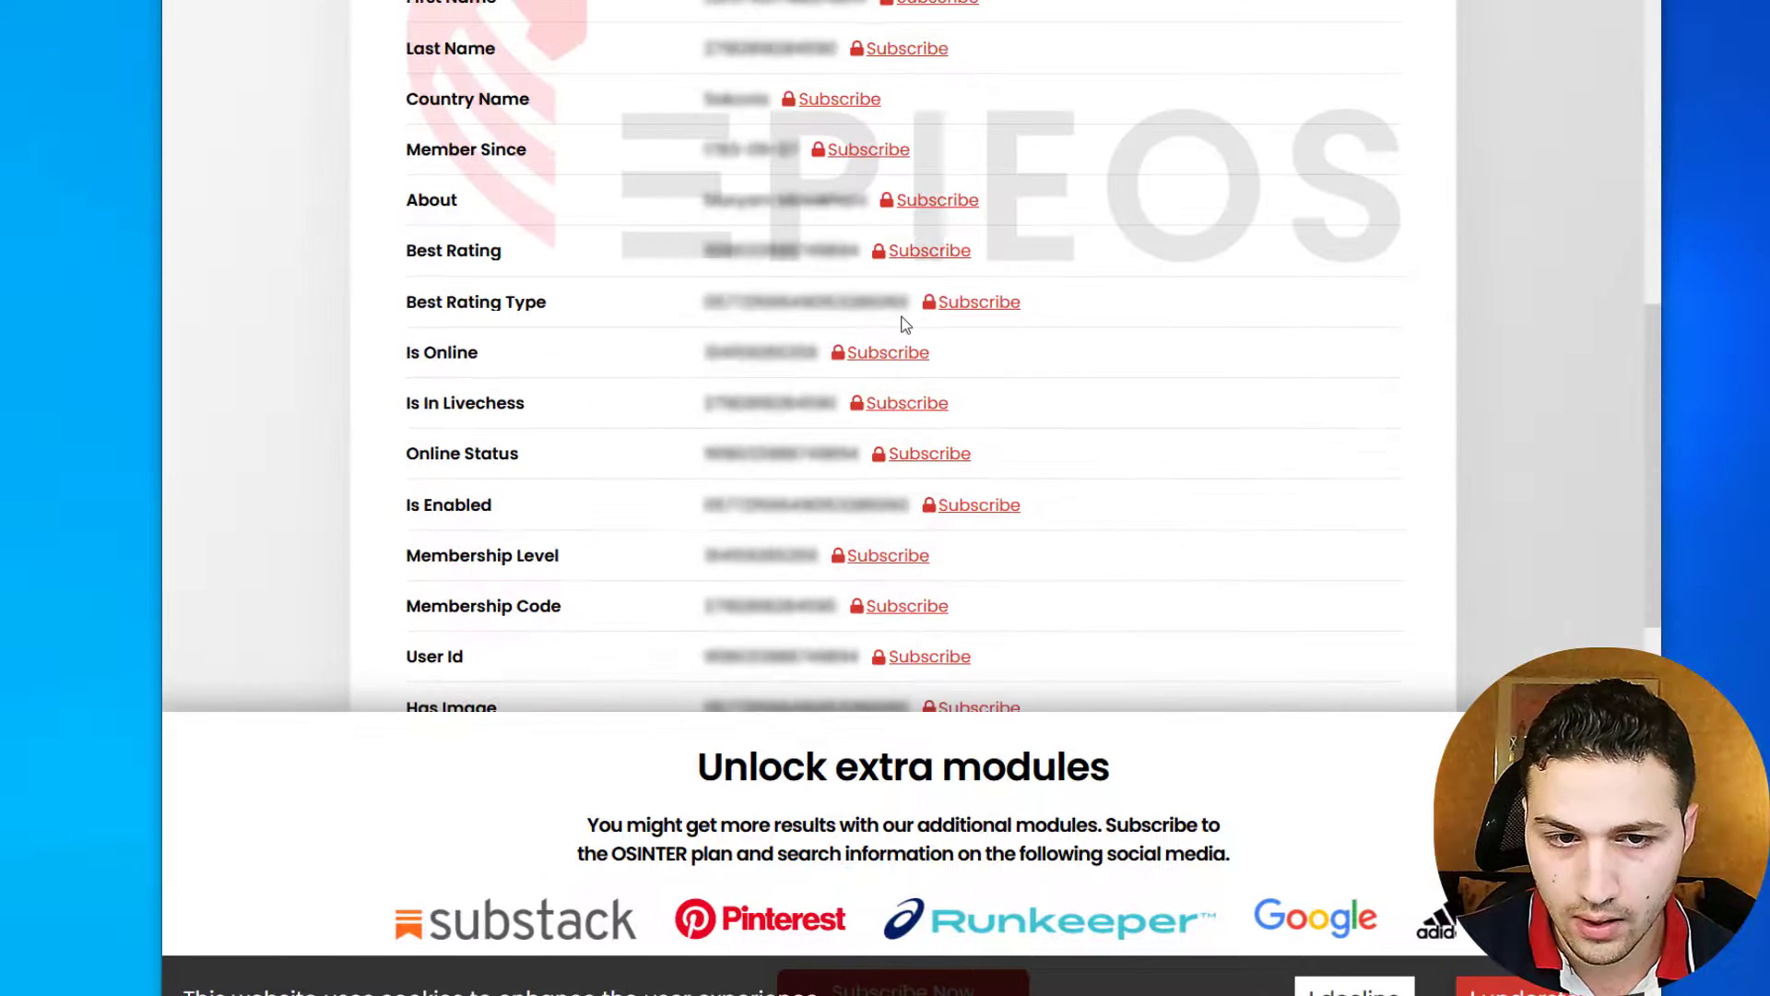
pyautogui.scroll(-3, 904, 324)
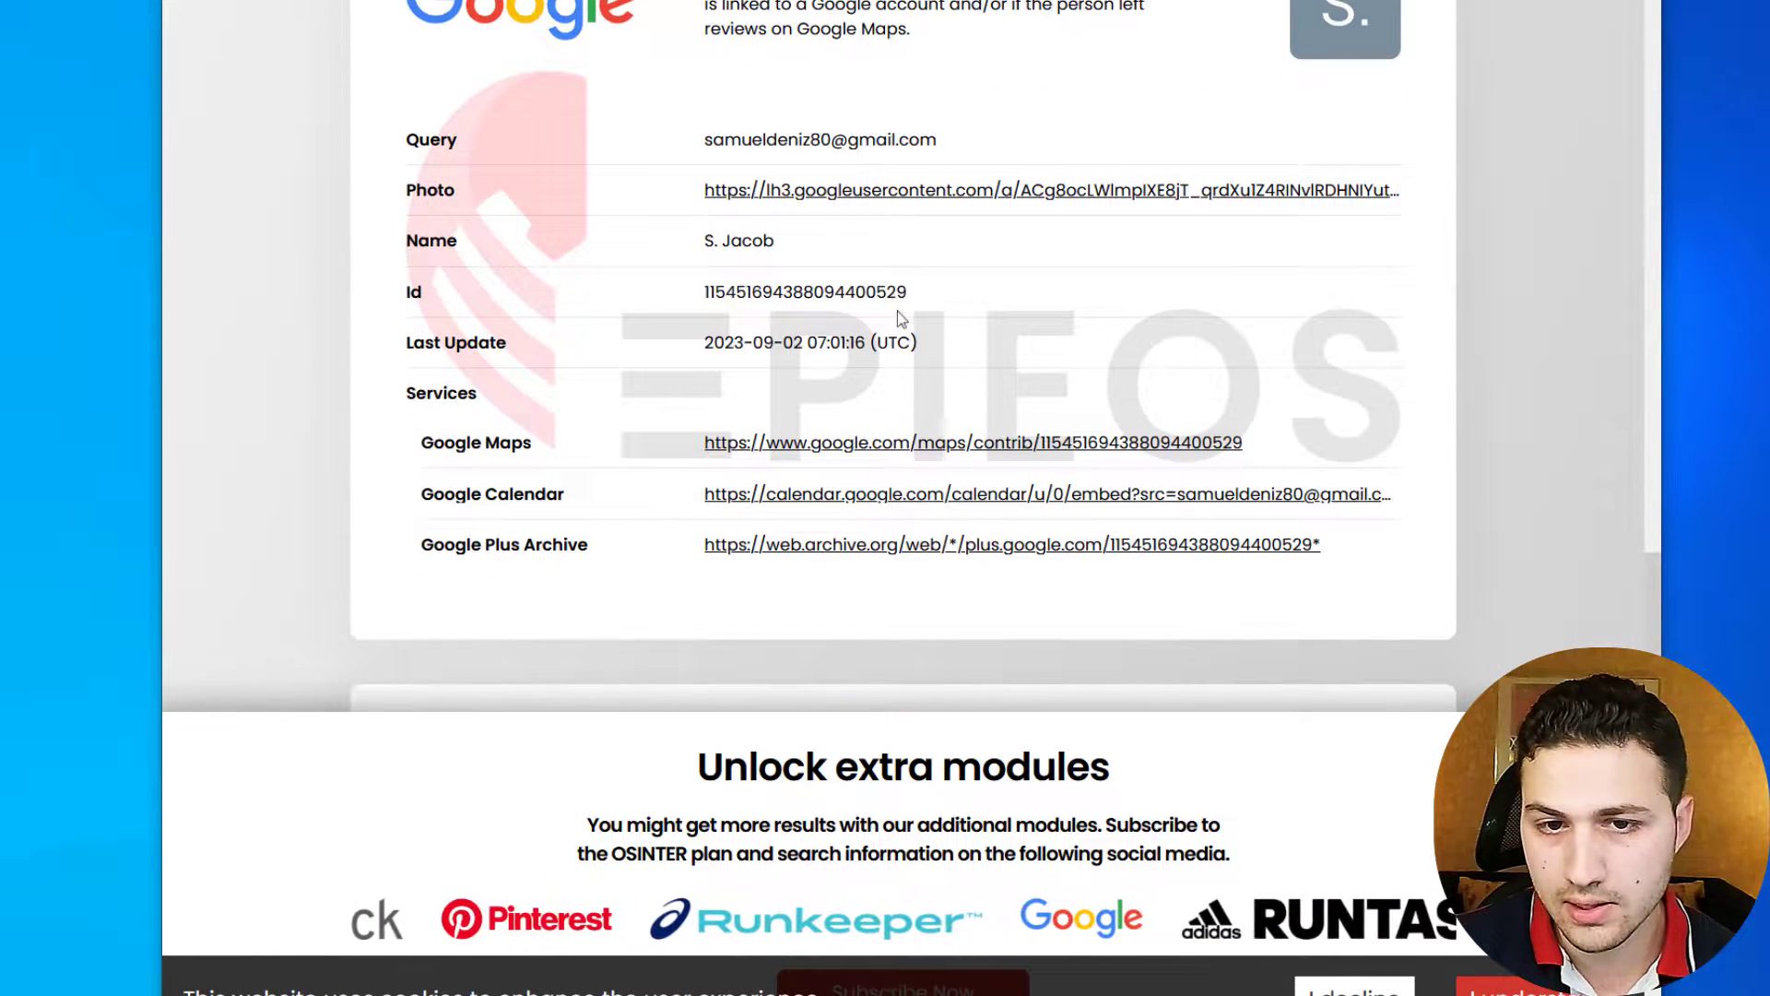
pyautogui.scroll(1, 825, 211)
pyautogui.scroll(-2, 726, 348)
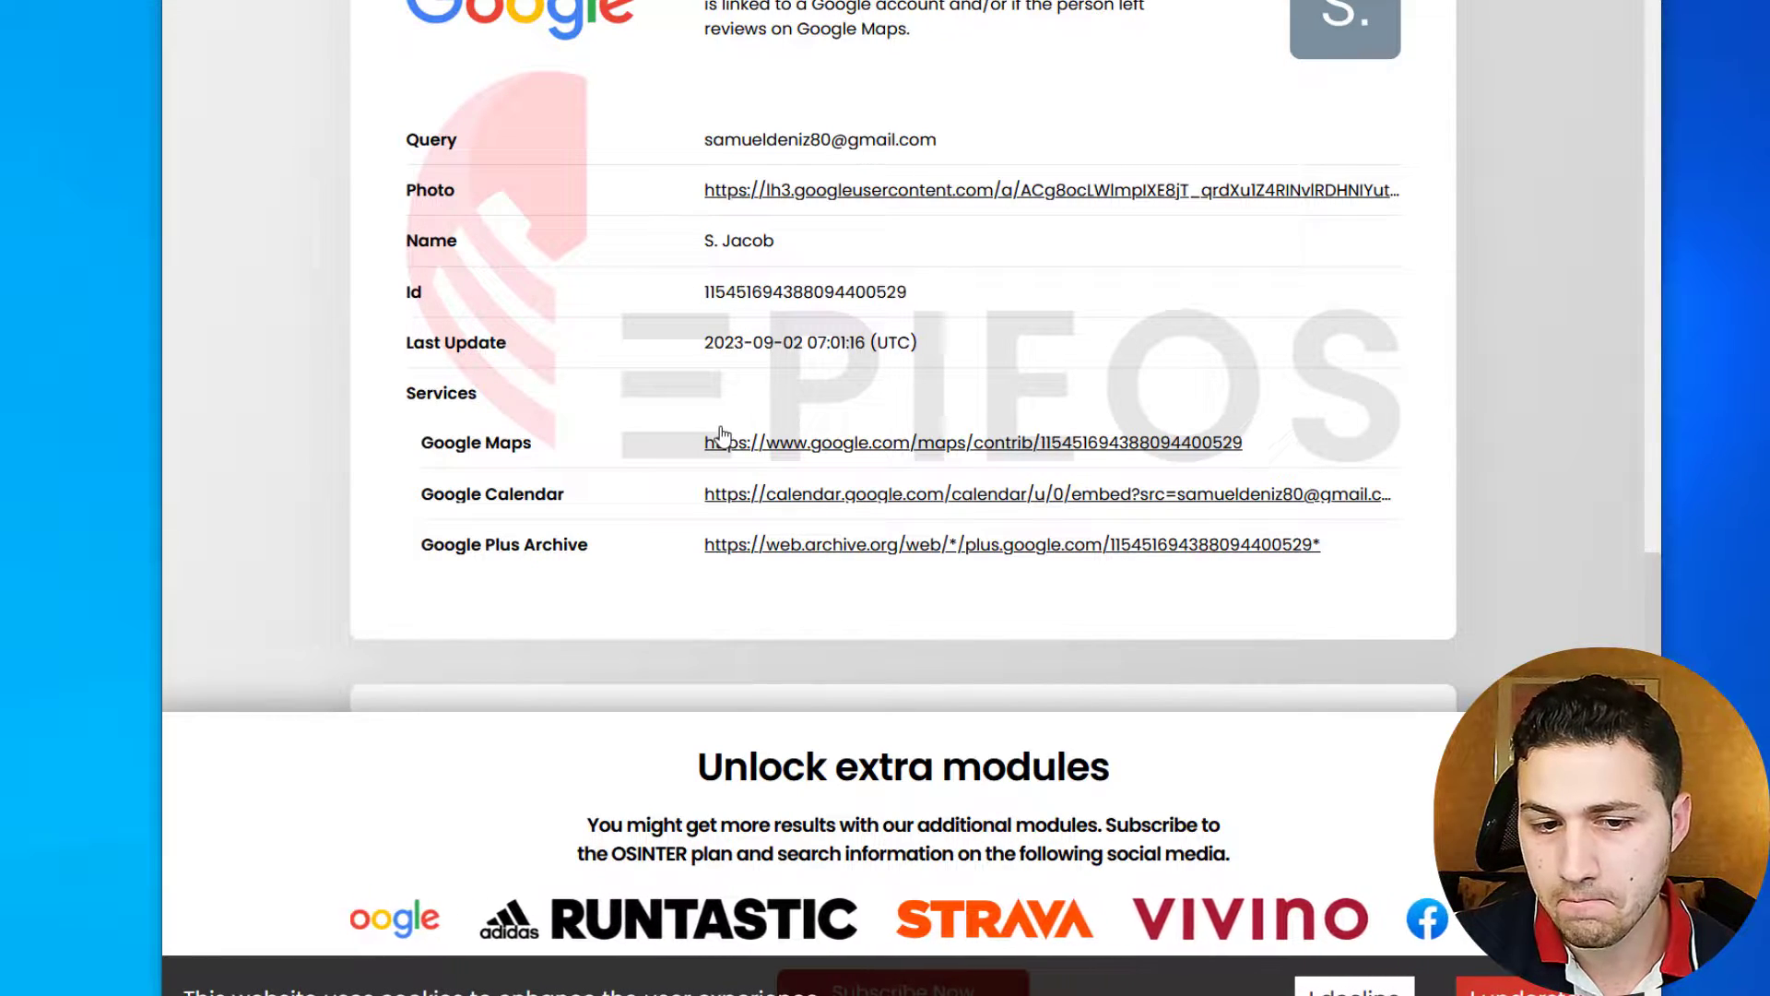
pyautogui.click(768, 442)
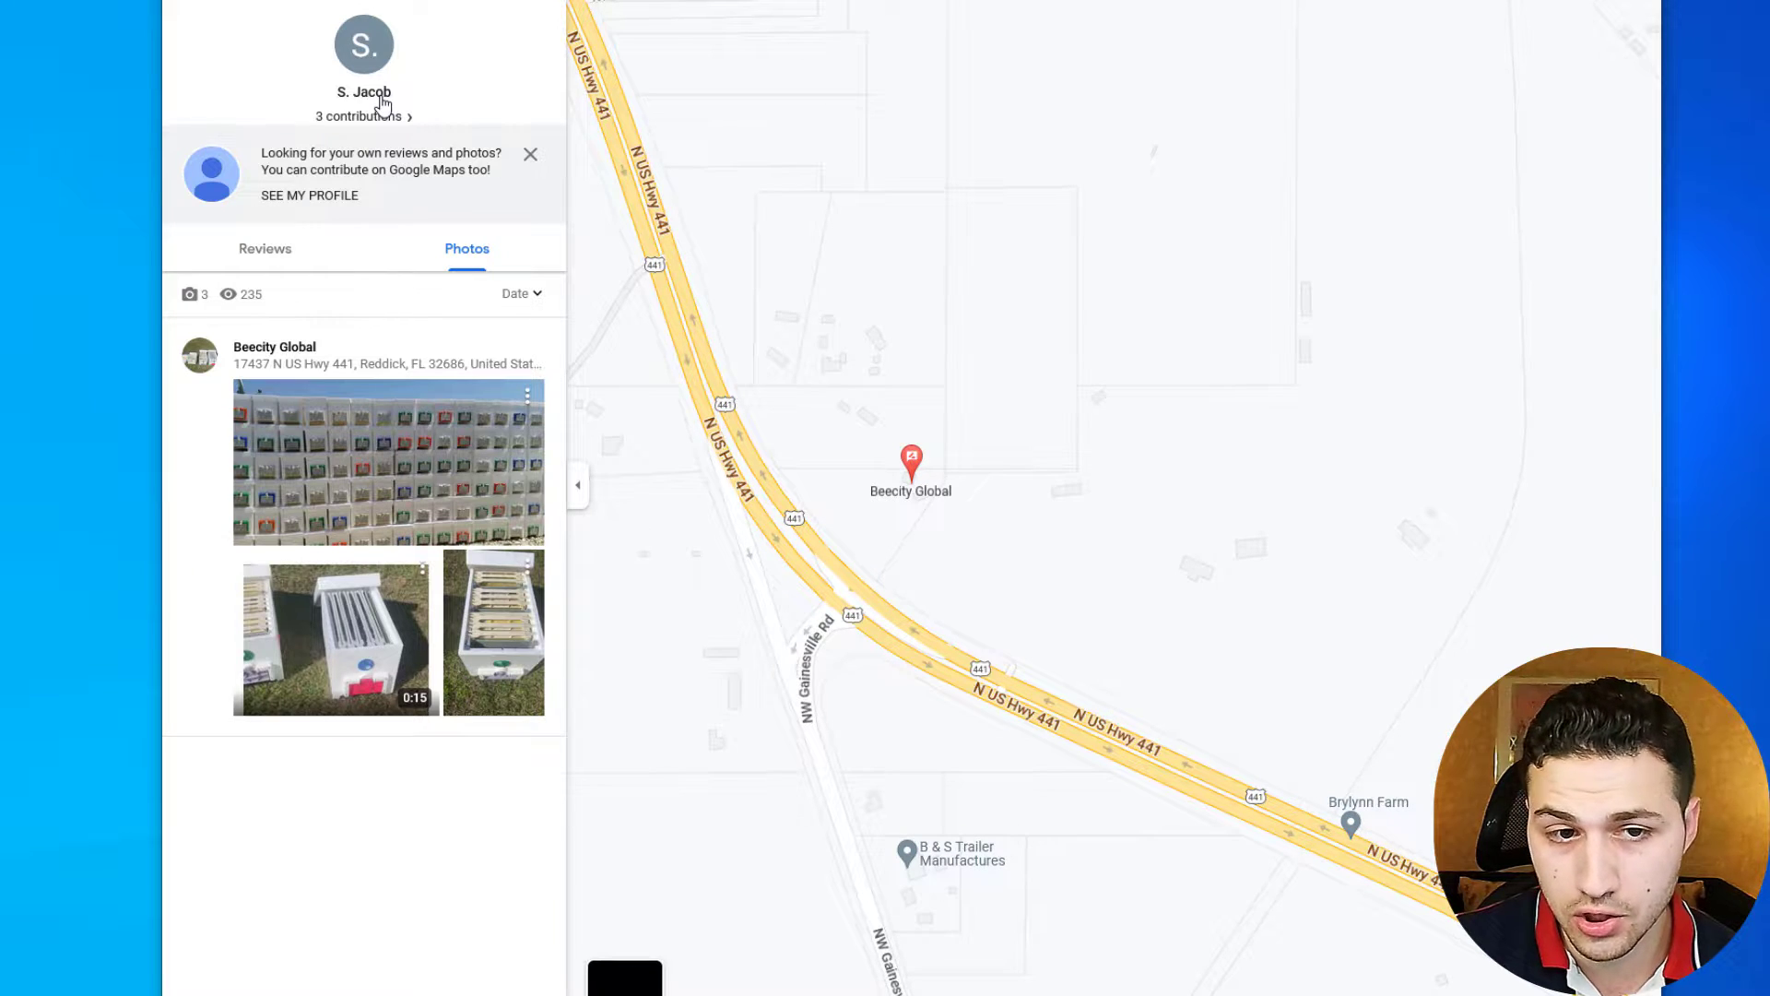
# - Check the contributor's Reviews (none) and Photos tabs, then return to the notes
pyautogui.click(266, 250)
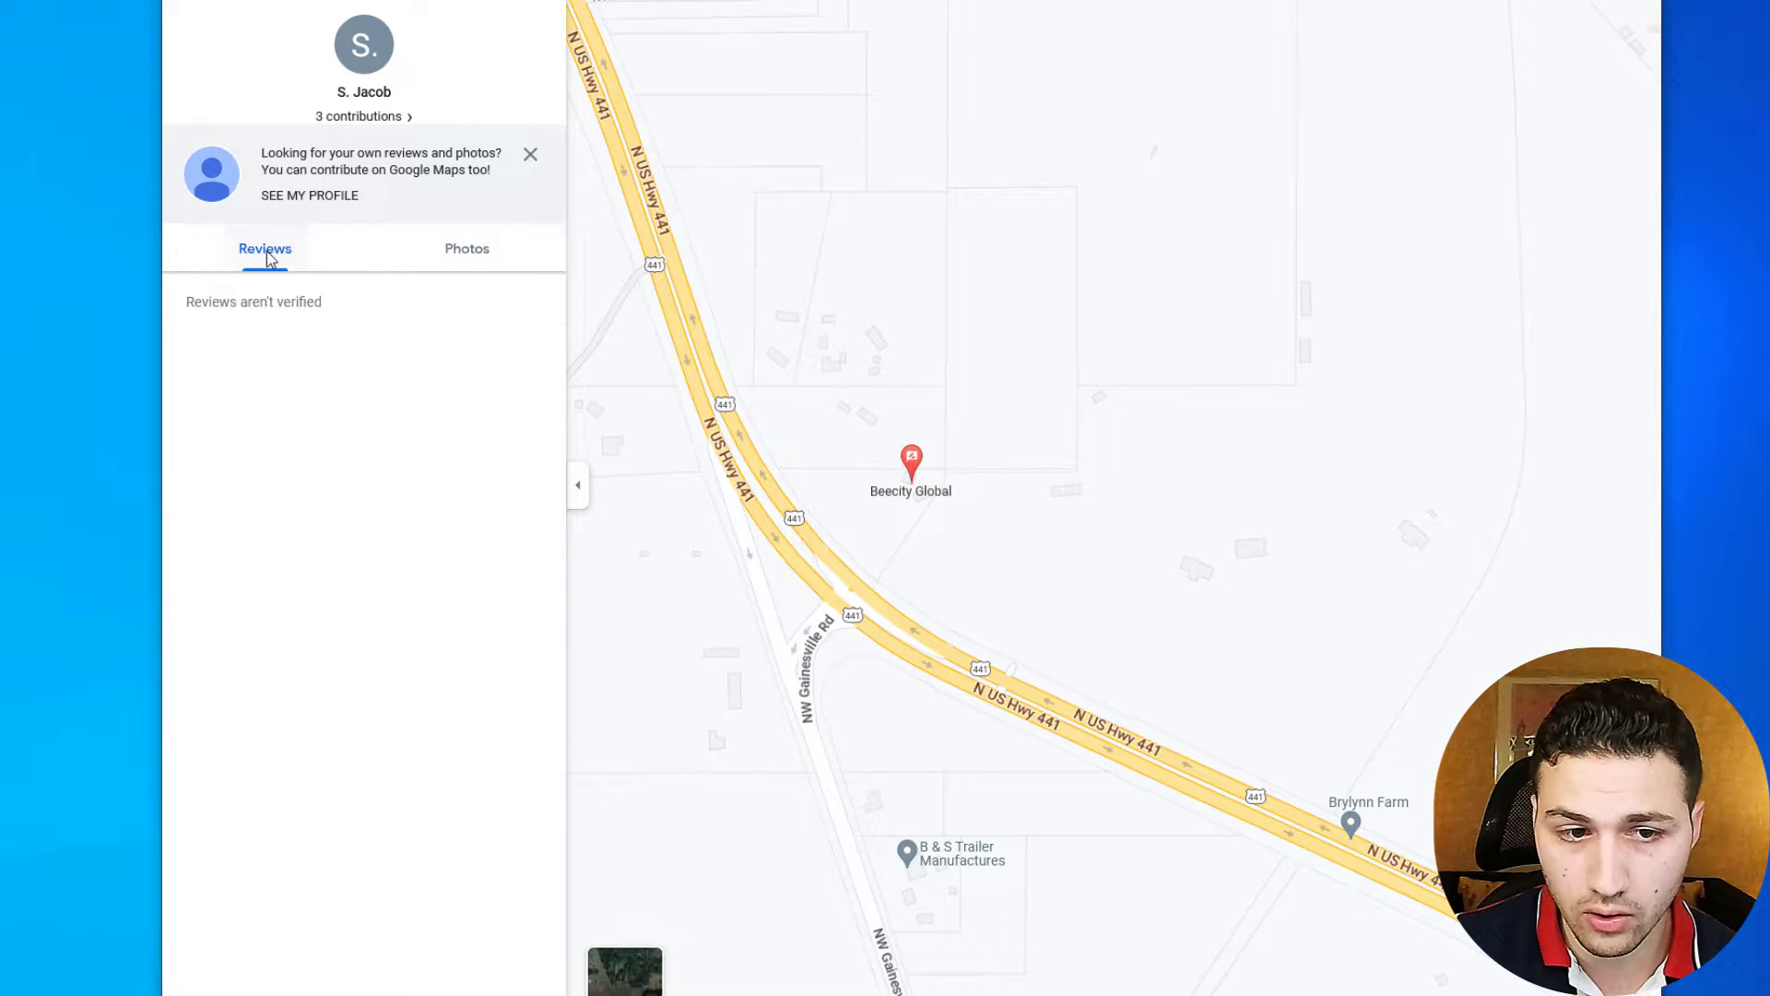
pyautogui.click(454, 253)
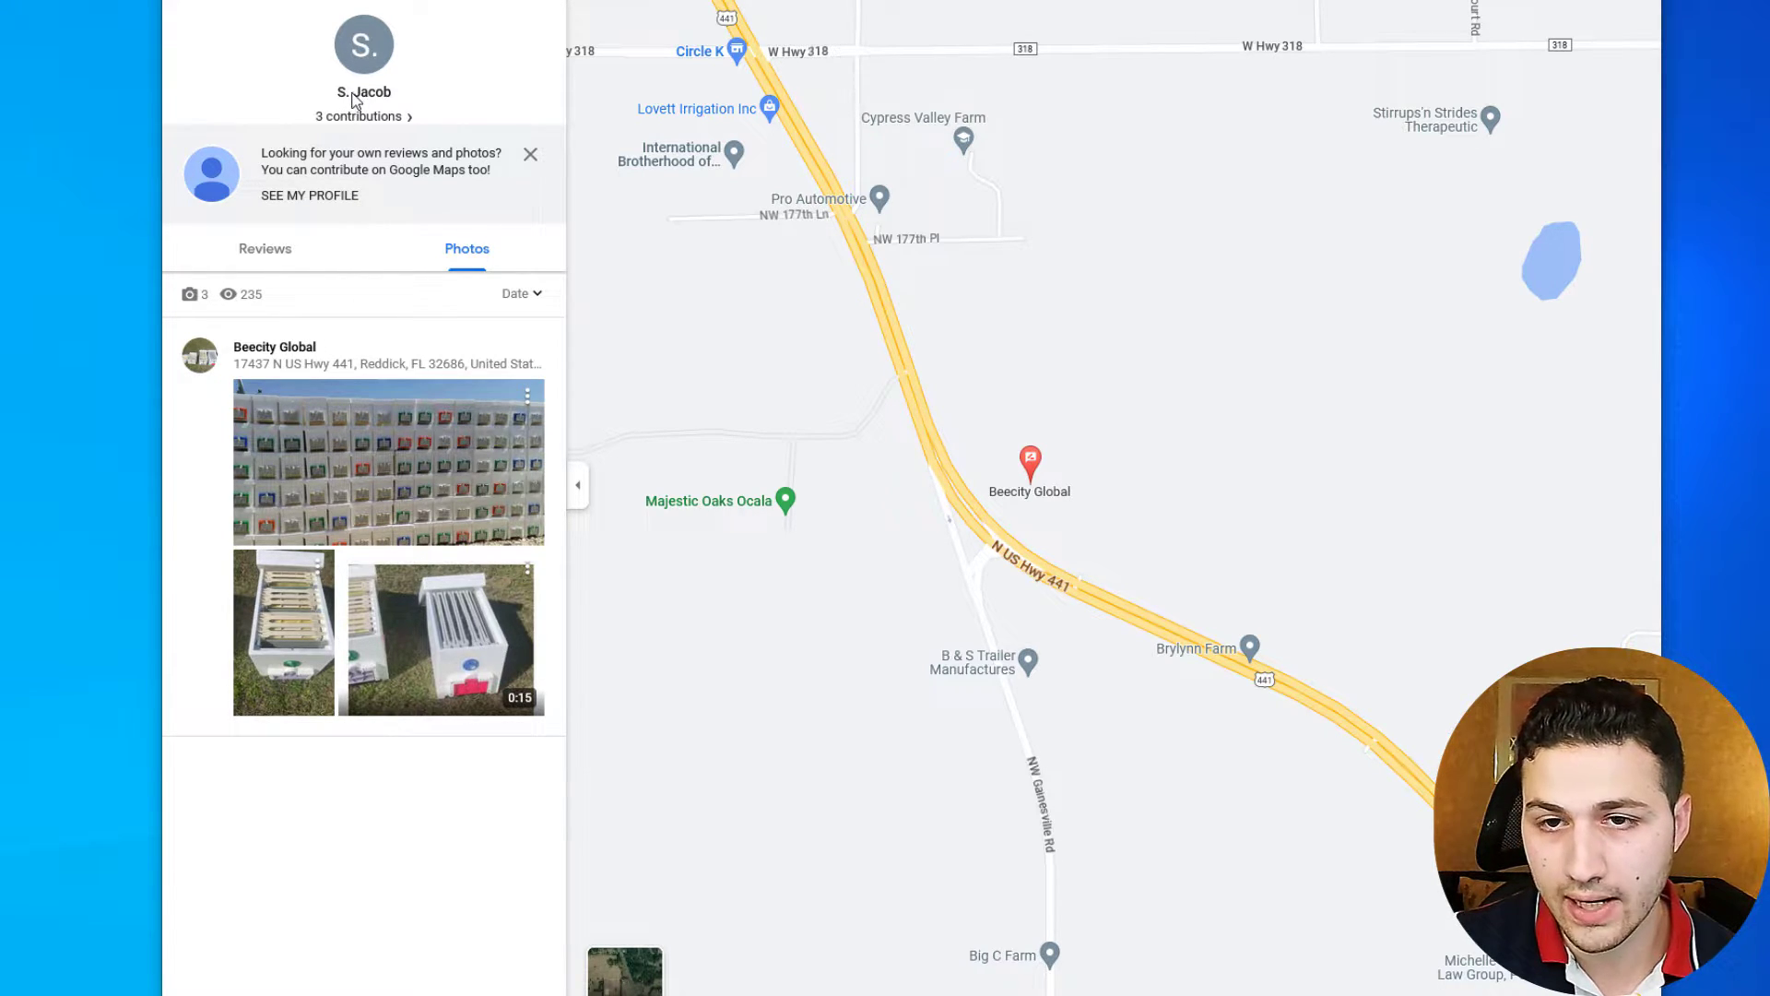
pyautogui.press('super+d')
pyautogui.hotkey('alt', 'Tab')
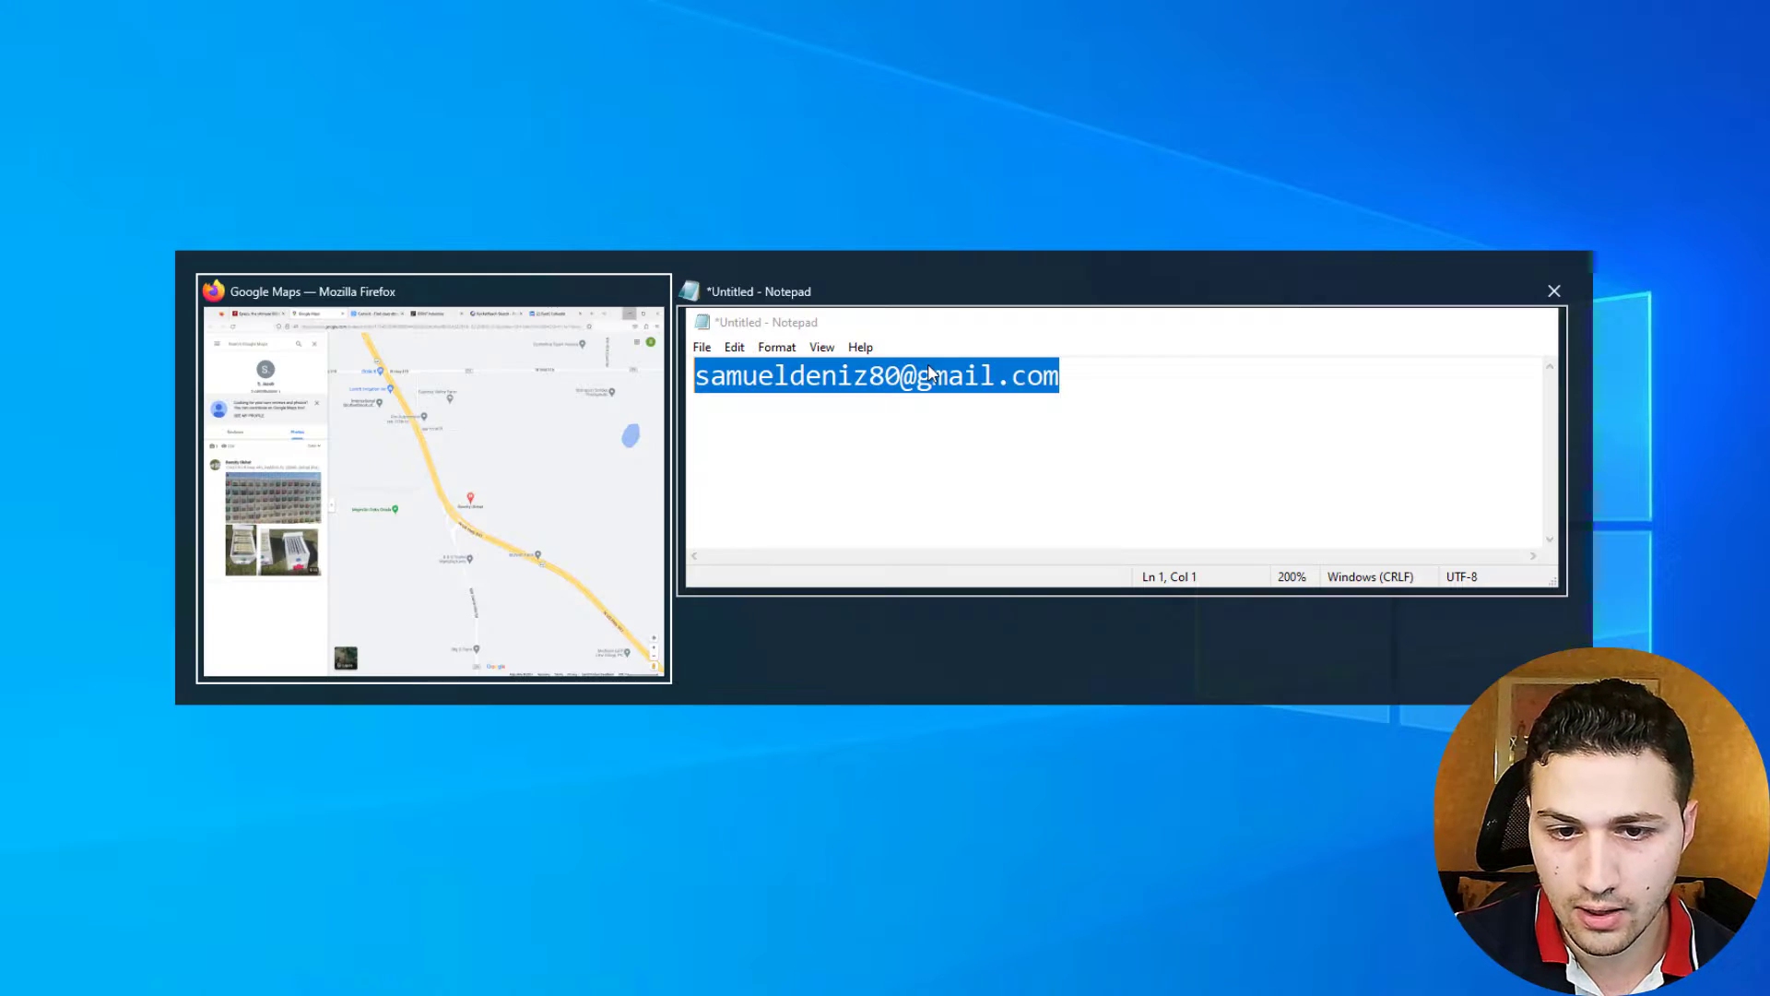
# - Select the saved email address text in Notepad
pyautogui.click(577, 415)
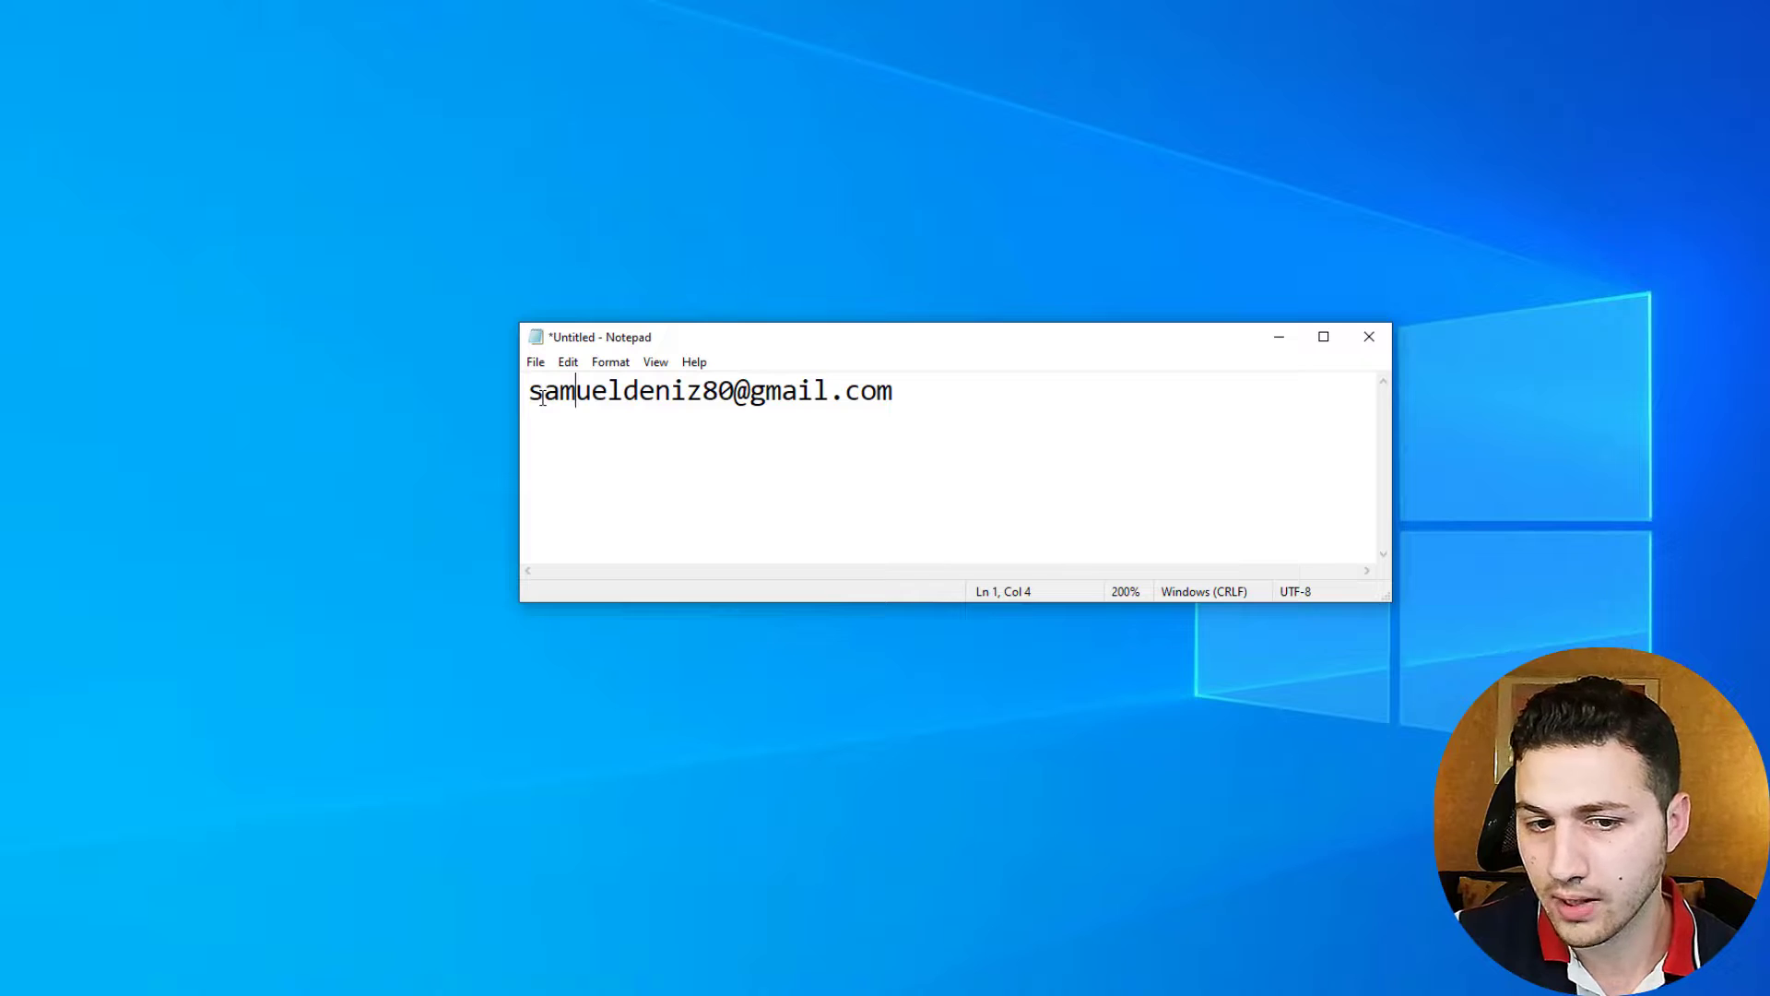
pyautogui.moveTo(543, 397); pyautogui.dragTo(526, 396)
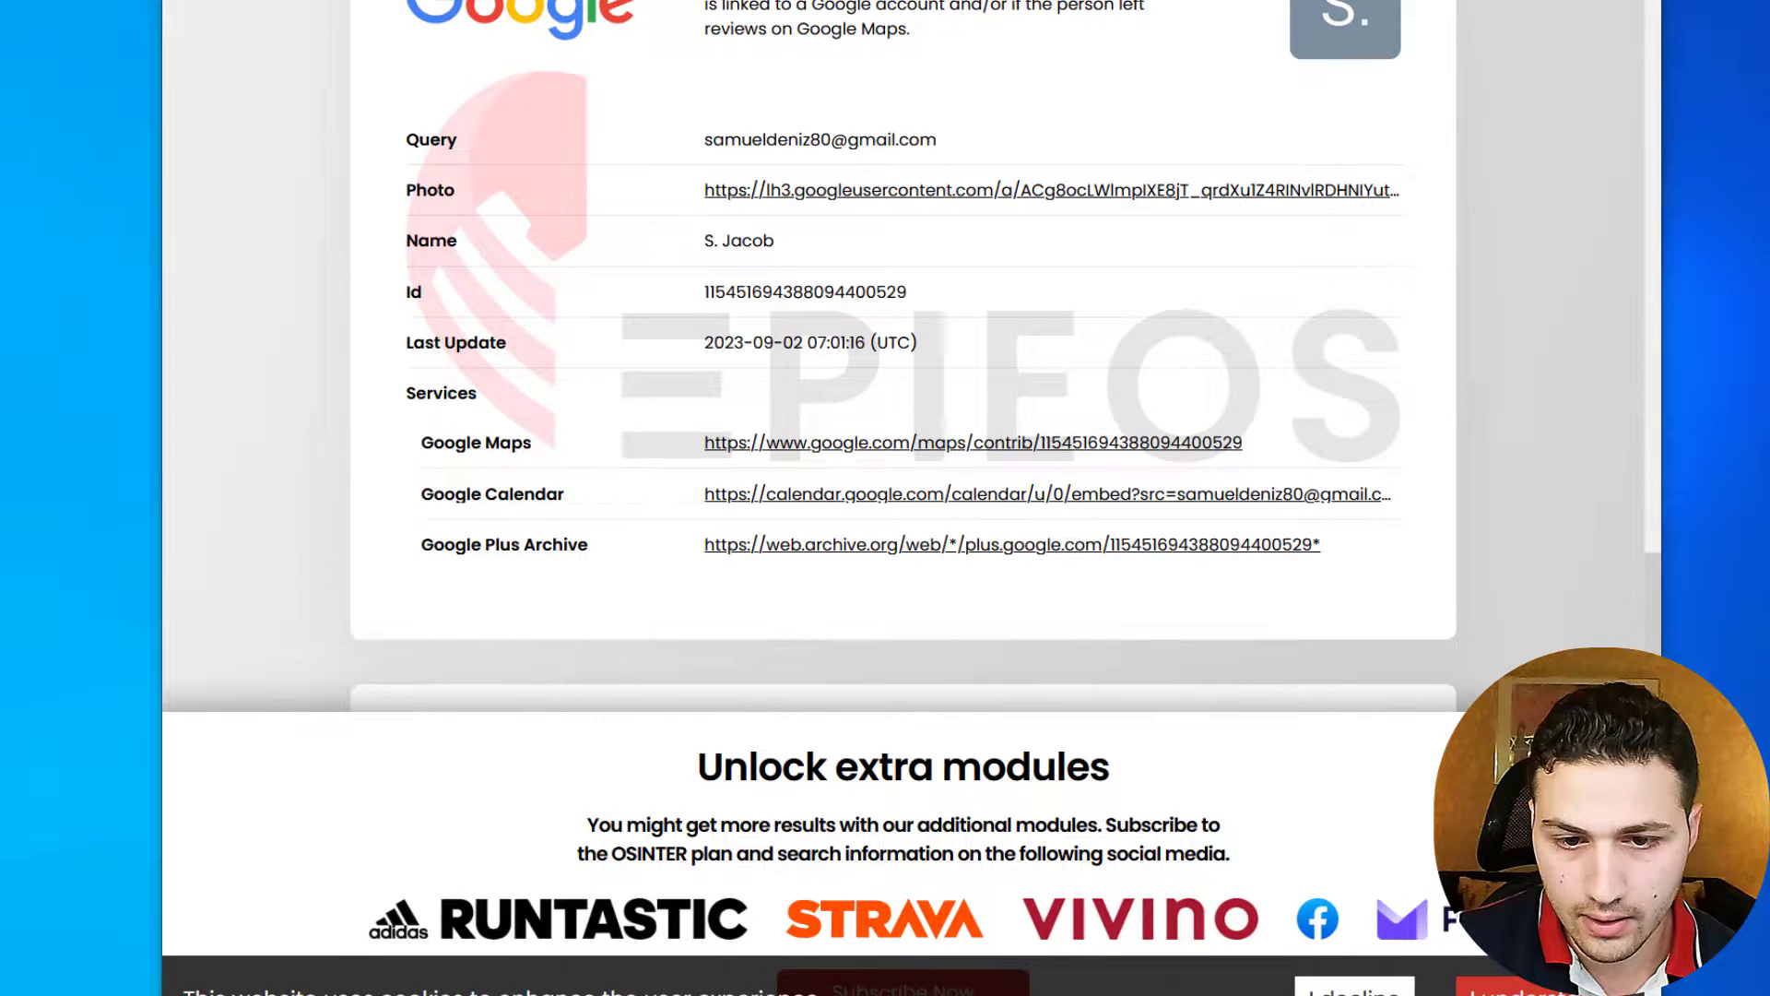
pyautogui.scroll(-5, 904, 369)
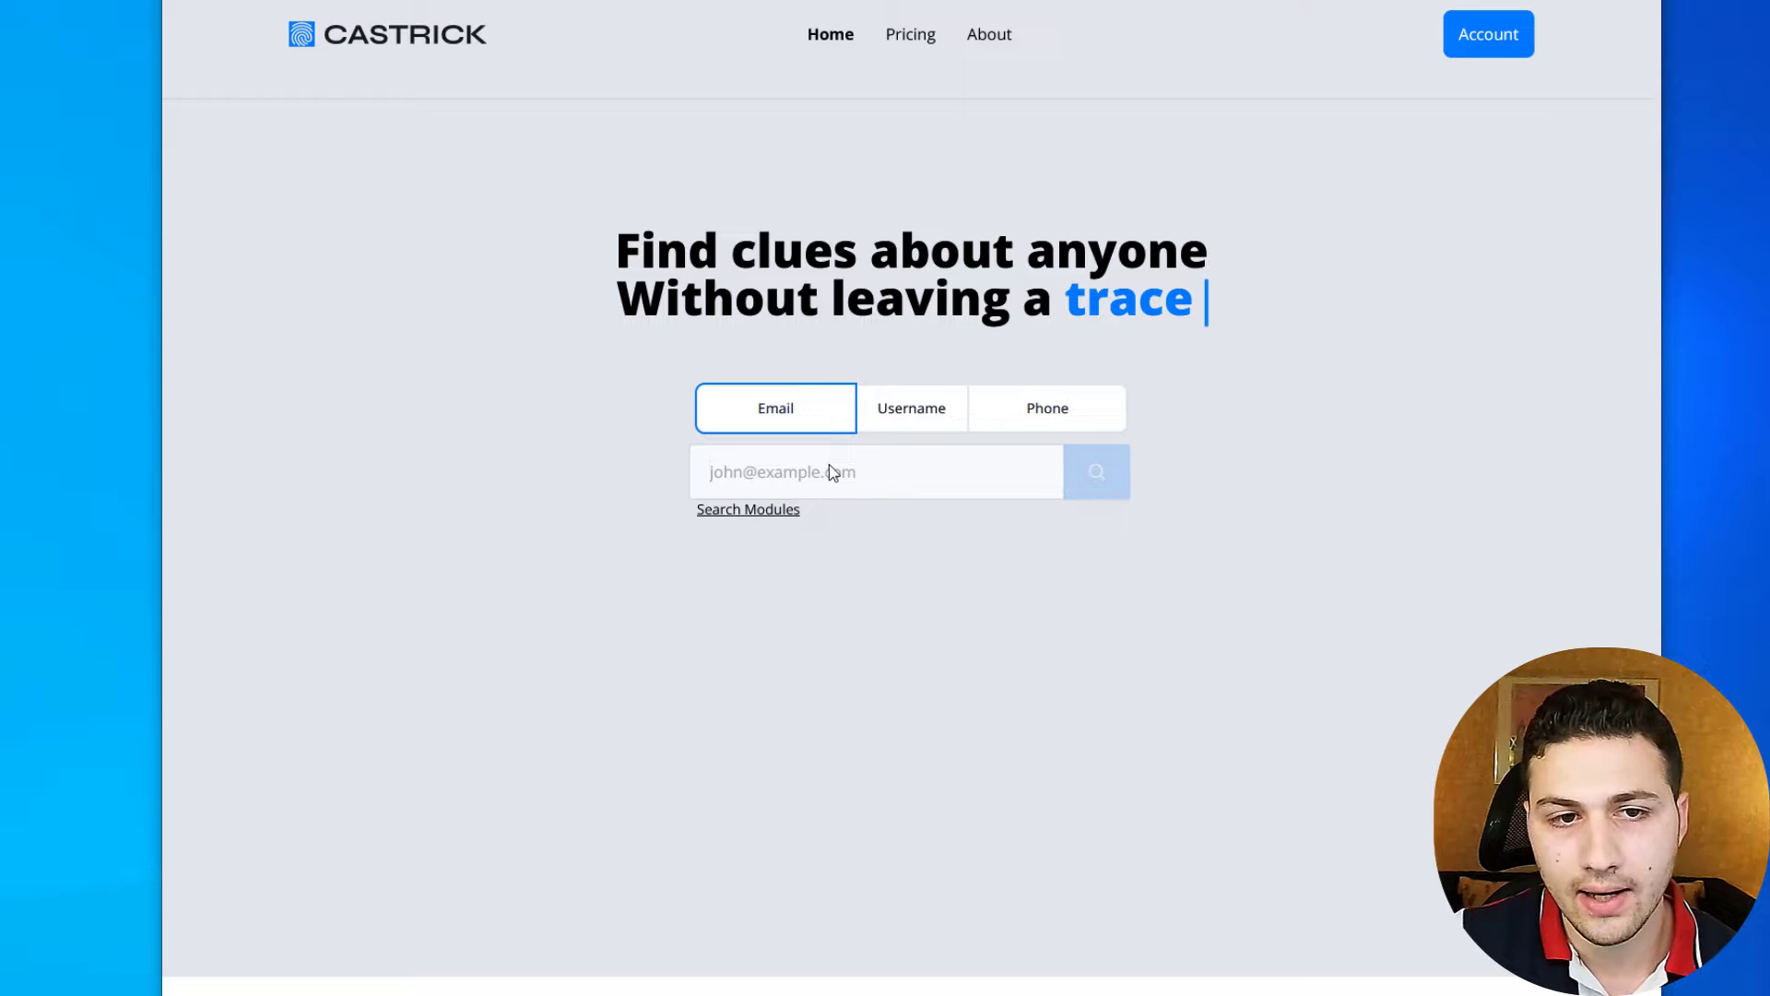
# - Search the pasted email address on Castrick
pyautogui.hotkey('ctrl', 'v')
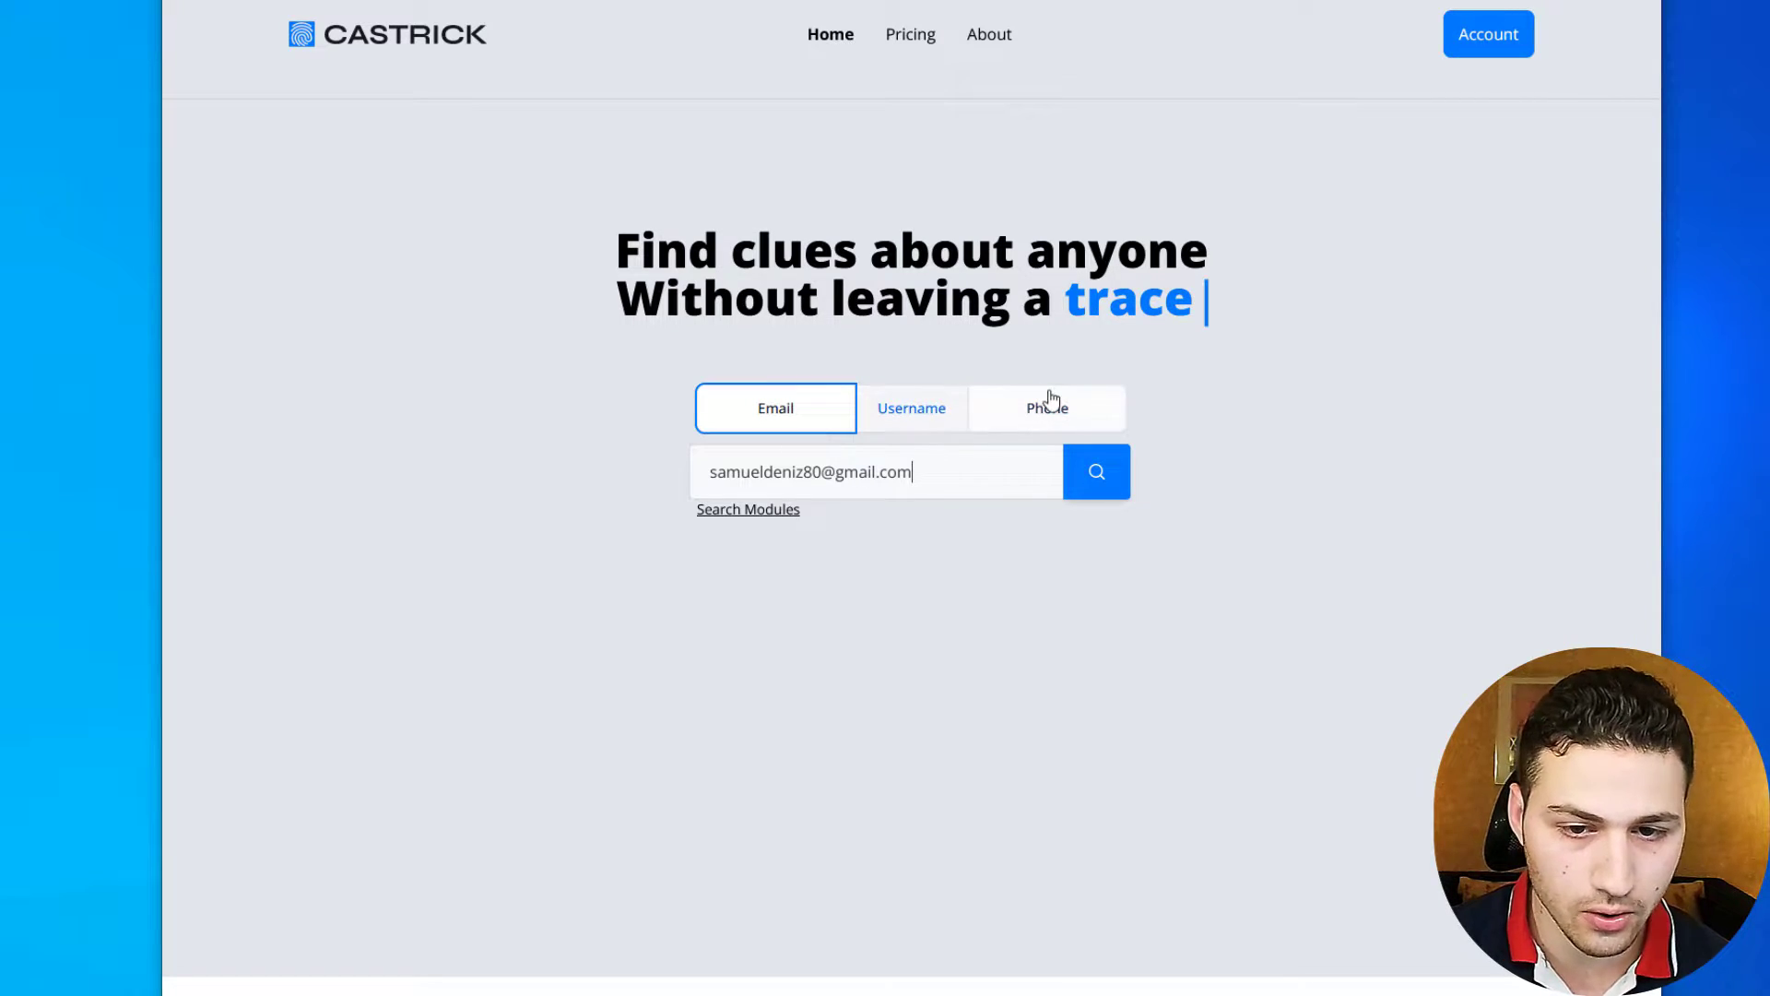
pyautogui.click(1096, 471)
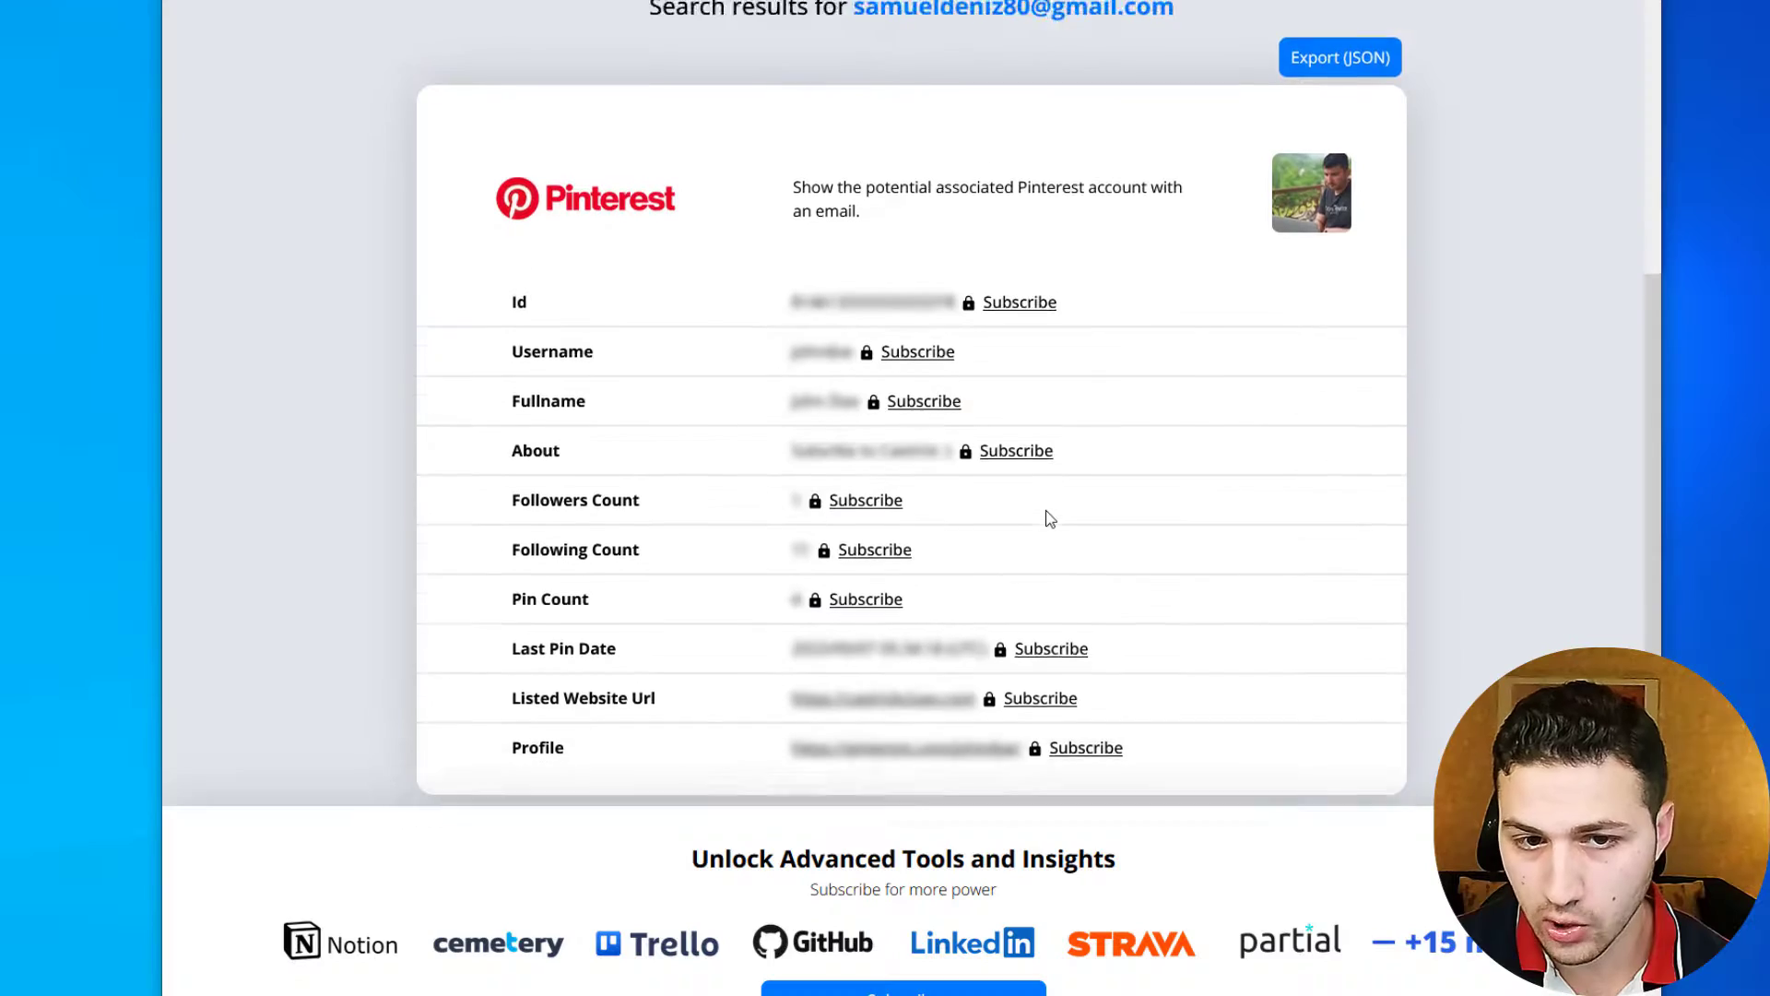
pyautogui.scroll(-1, 1047, 518)
# - Open the linked Pinterest profile photo full-size in a new tab
pyautogui.rightClick(1325, 128)
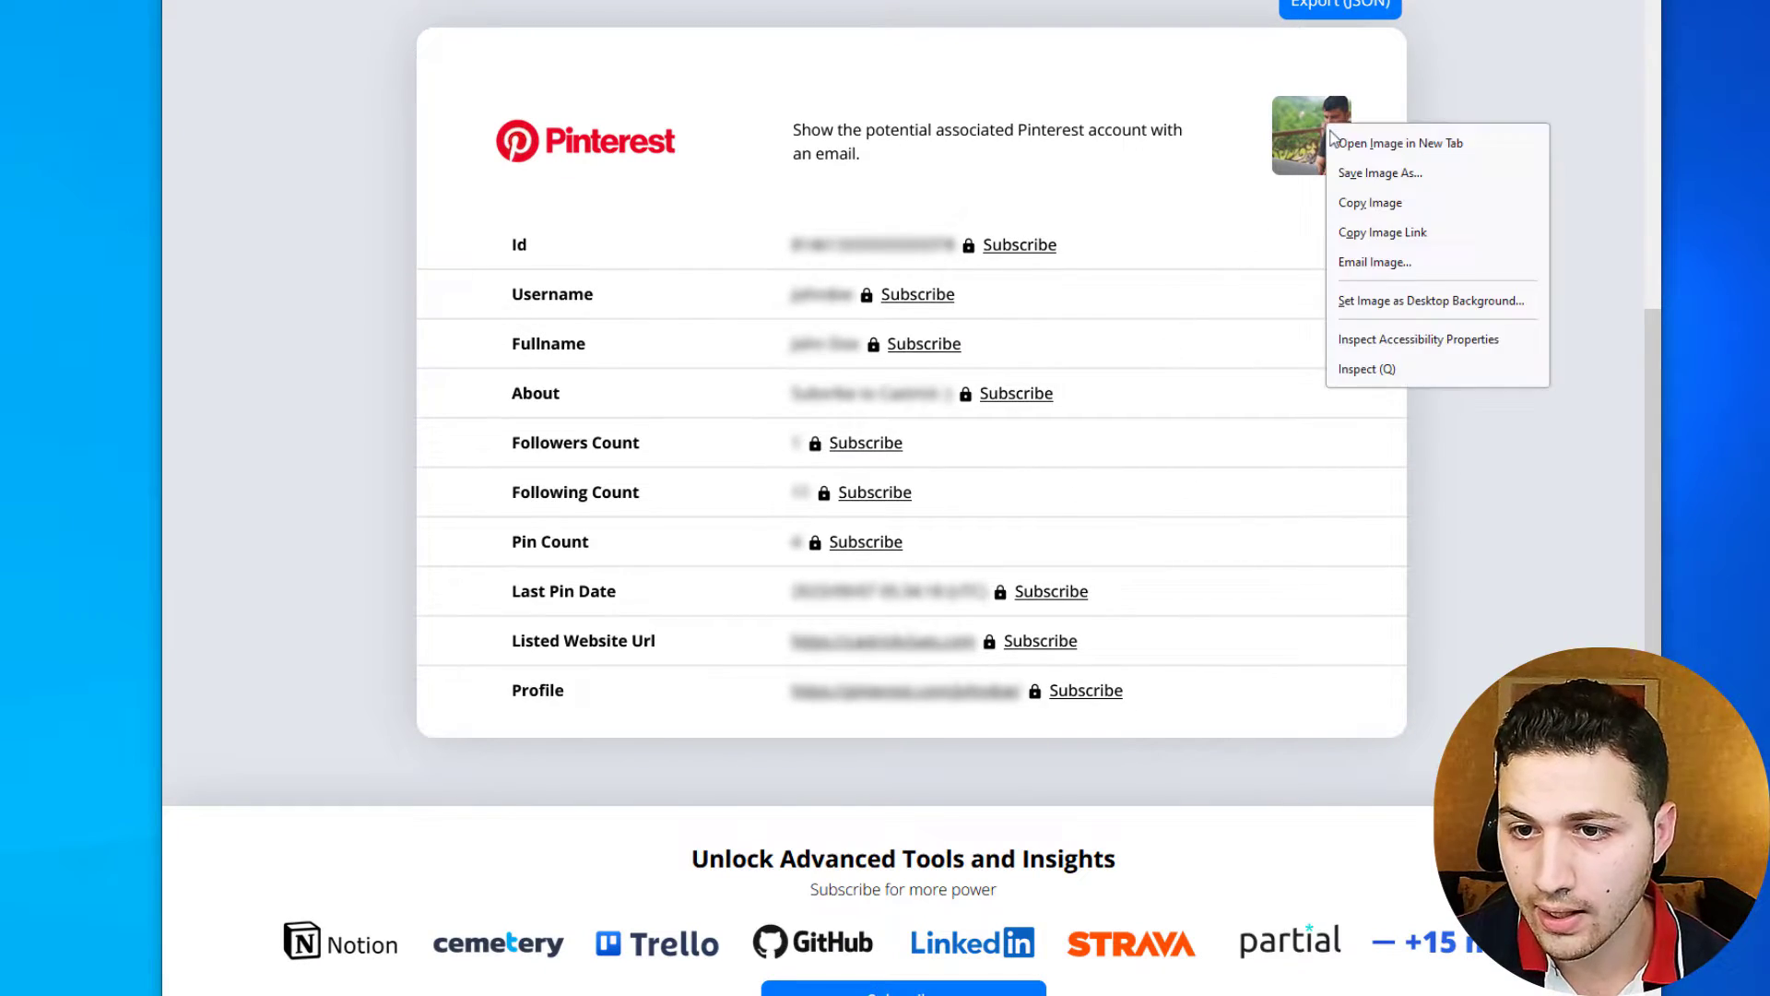
pyautogui.click(1267, 104)
pyautogui.hotkey('ctrl', 'Tab')
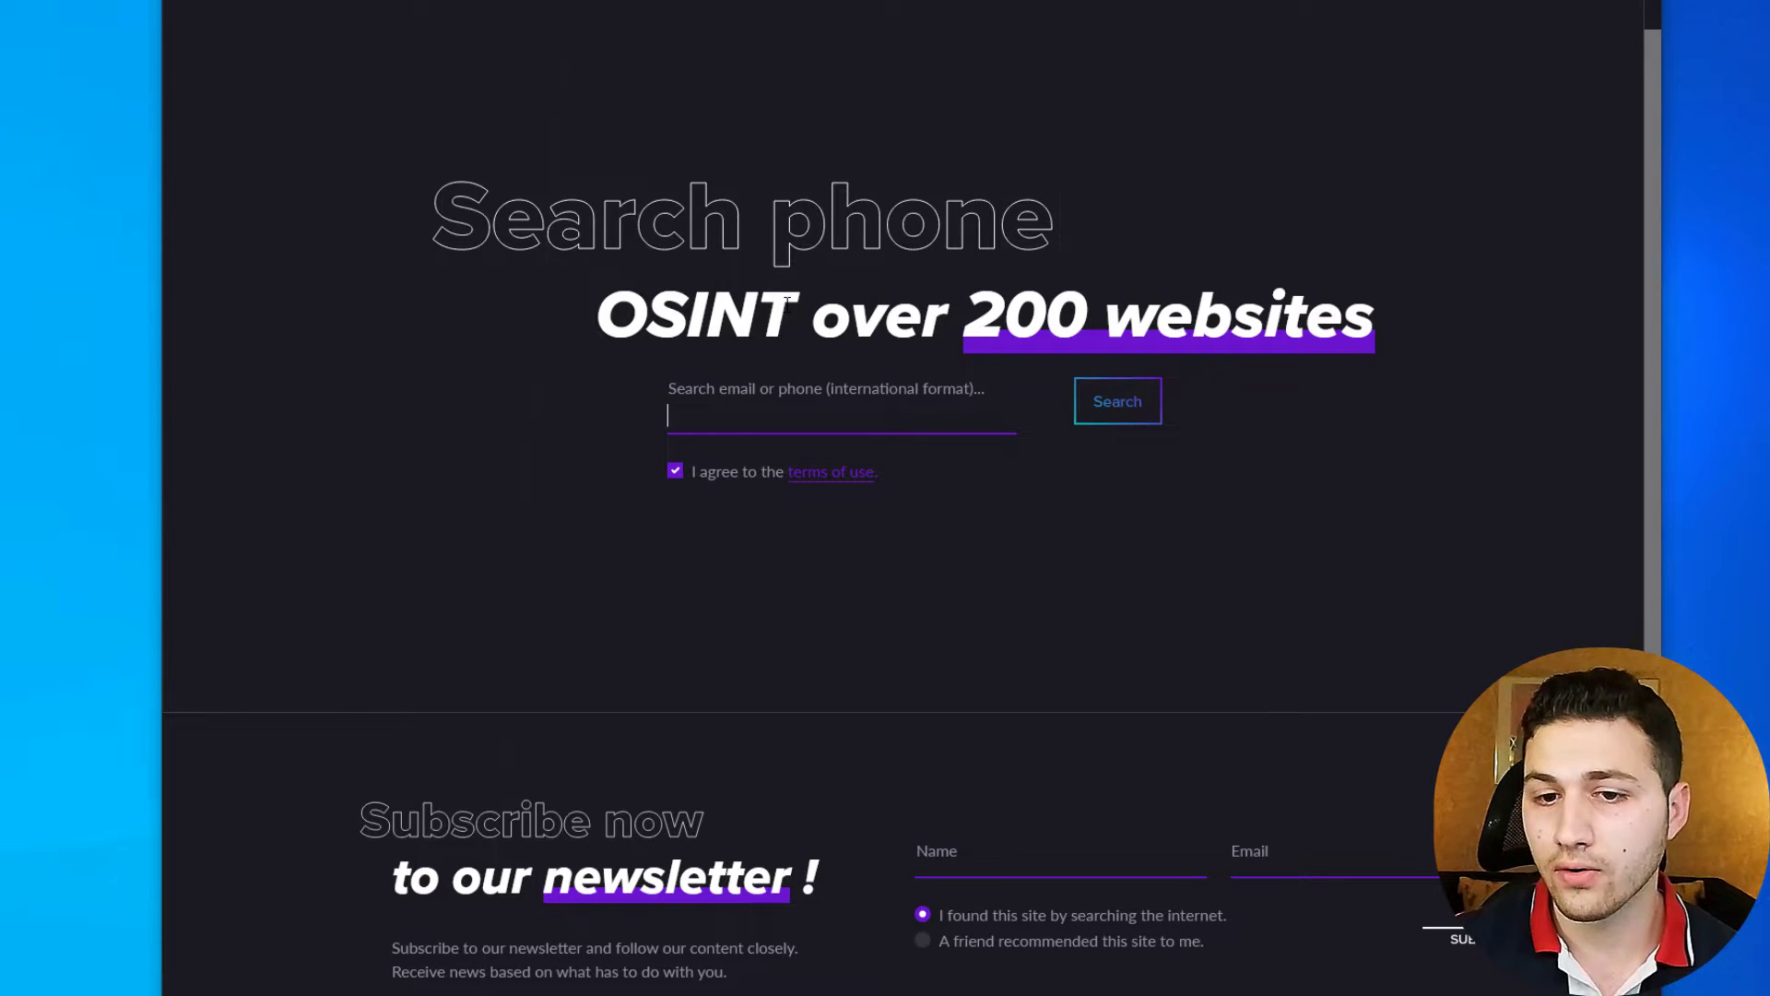
# - Paste the email address into Predicta Search and run the search
pyautogui.hotkey('ctrl', 'v')
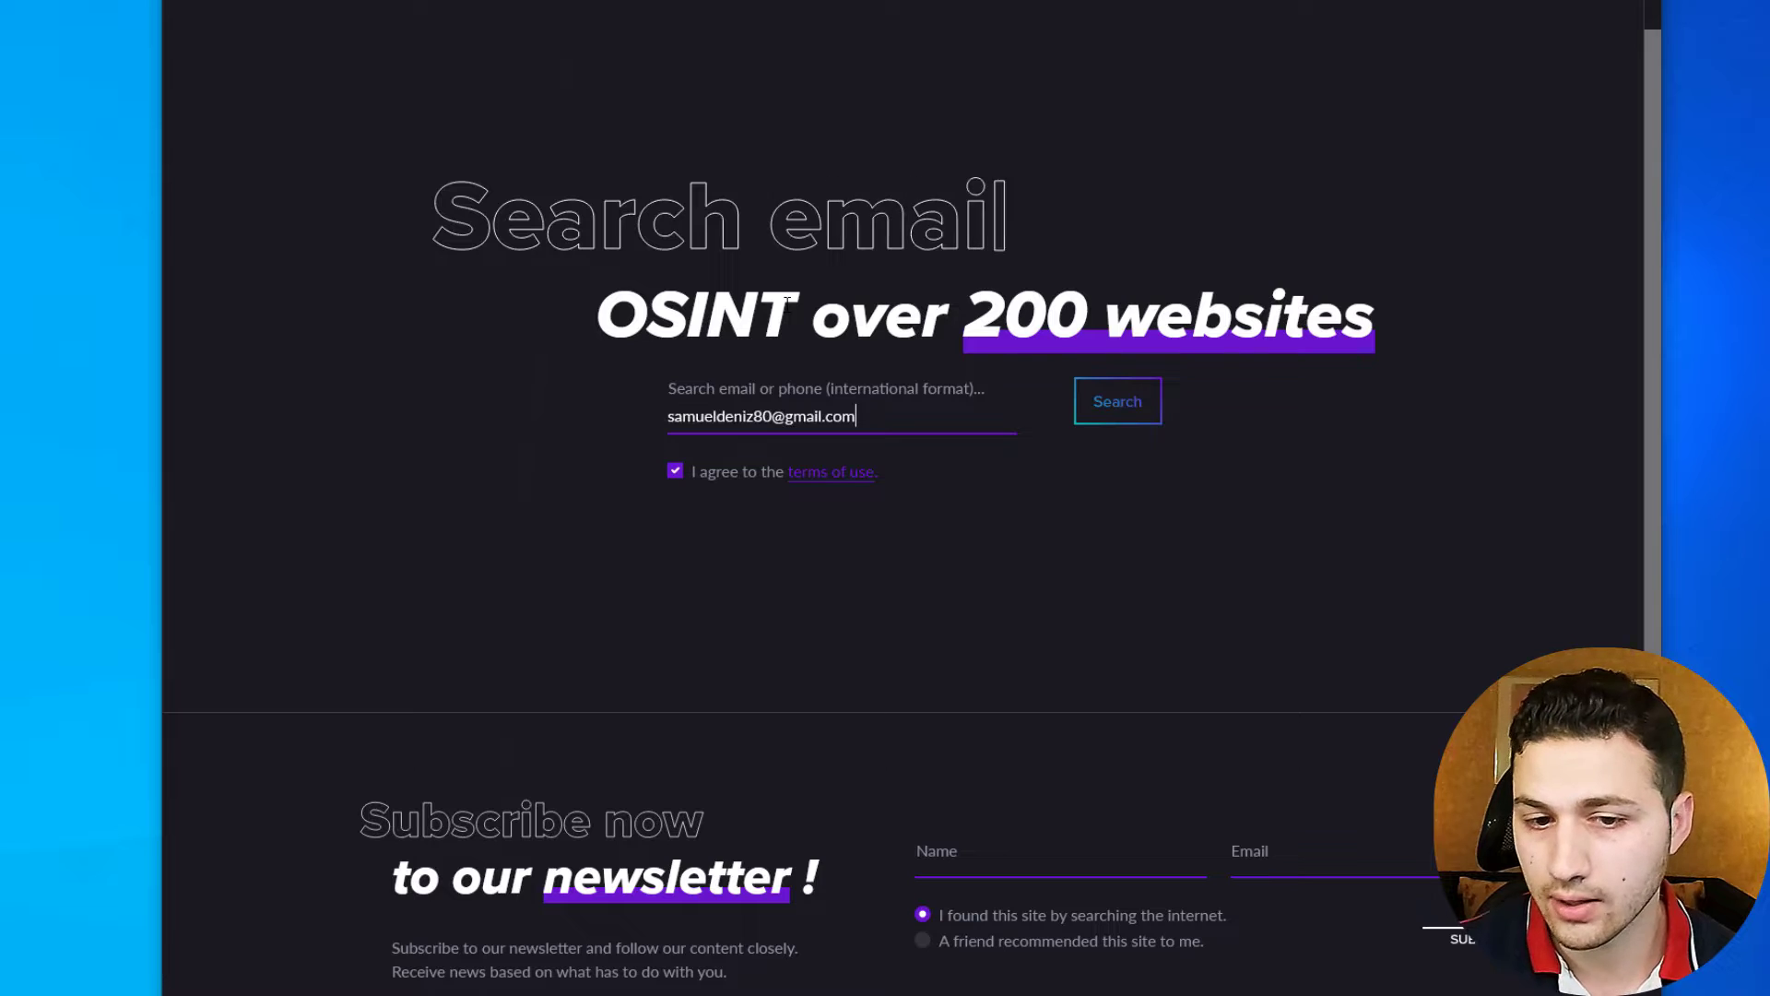
pyautogui.click(1160, 406)
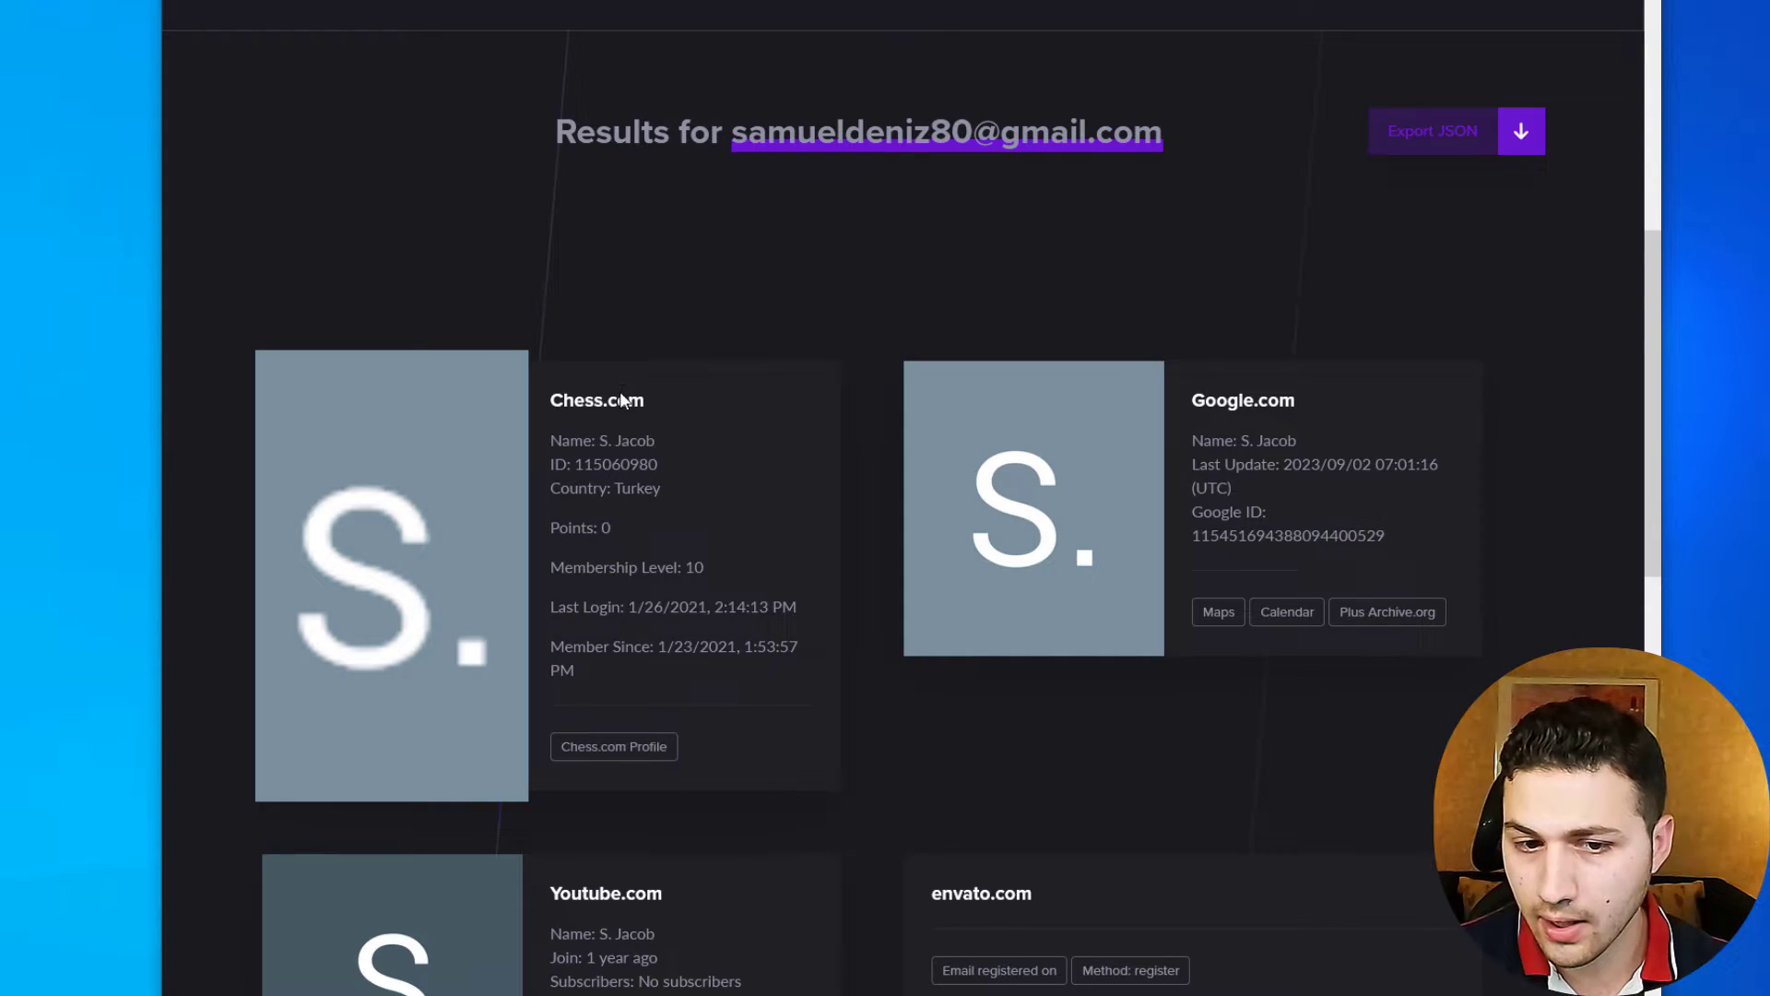
pyautogui.scroll(-2, 622, 399)
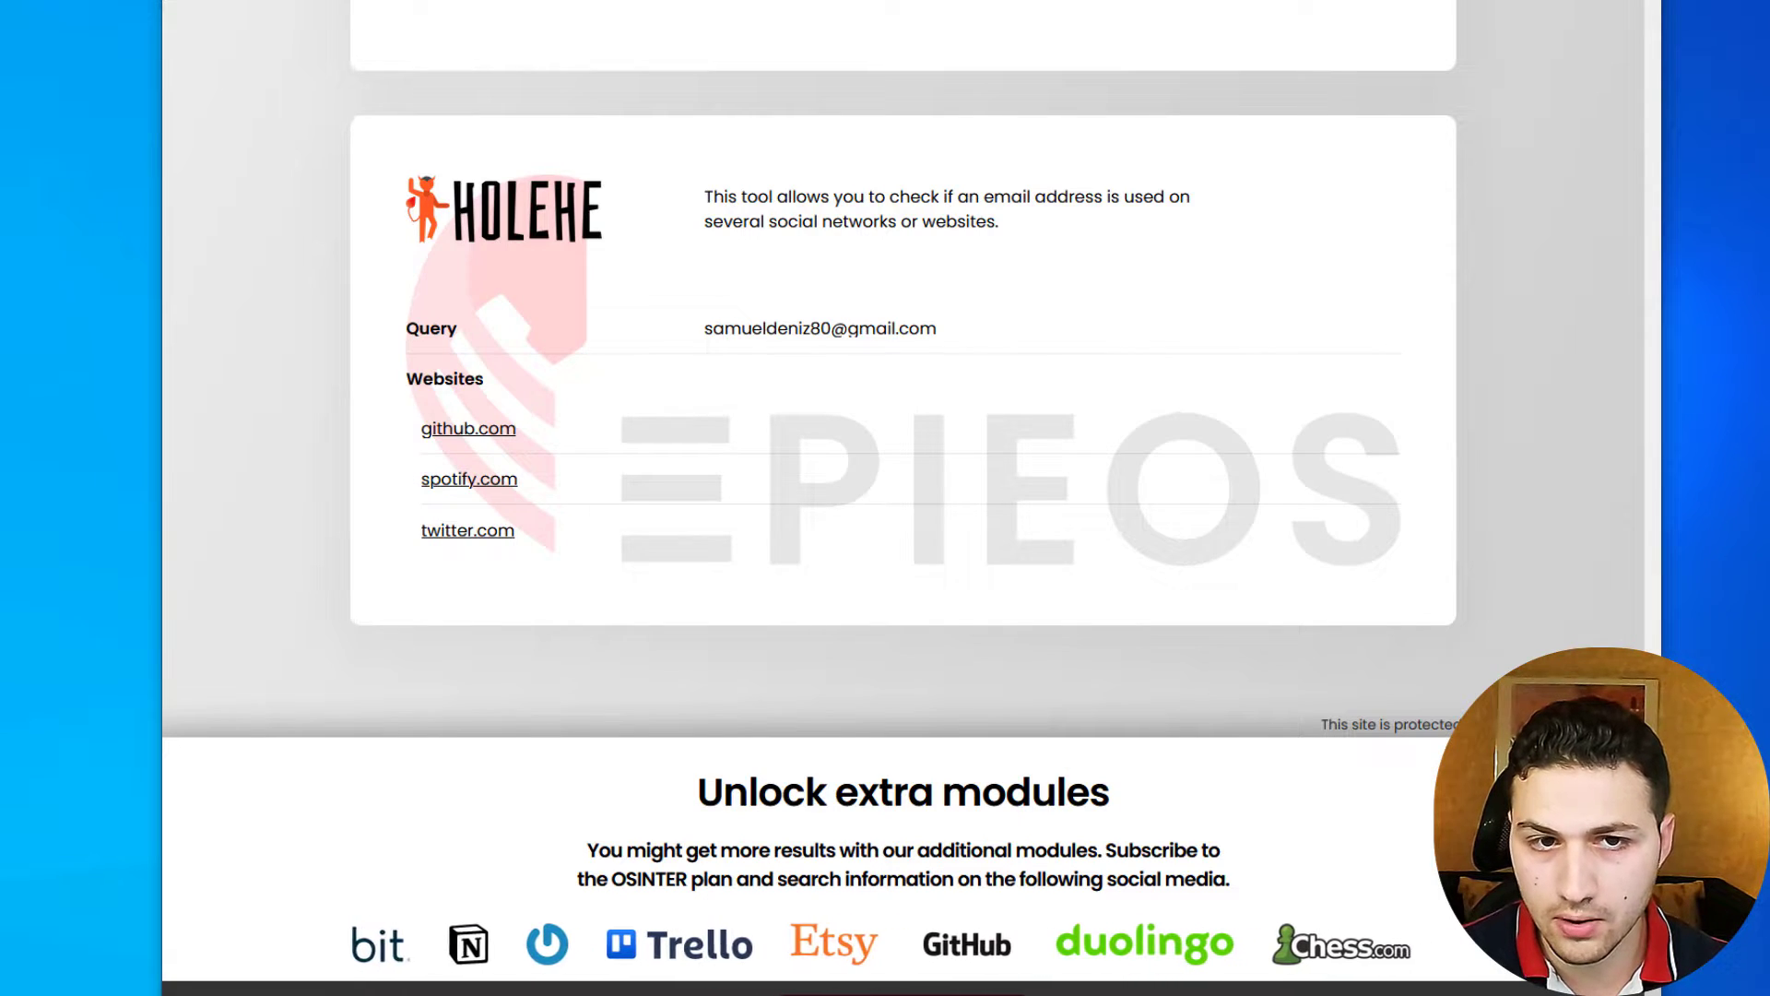
# - Scroll through Predicta's results, highlighting Turkey in the Chess.com details, down to the GitHub card
pyautogui.scroll(10, 902, 369)
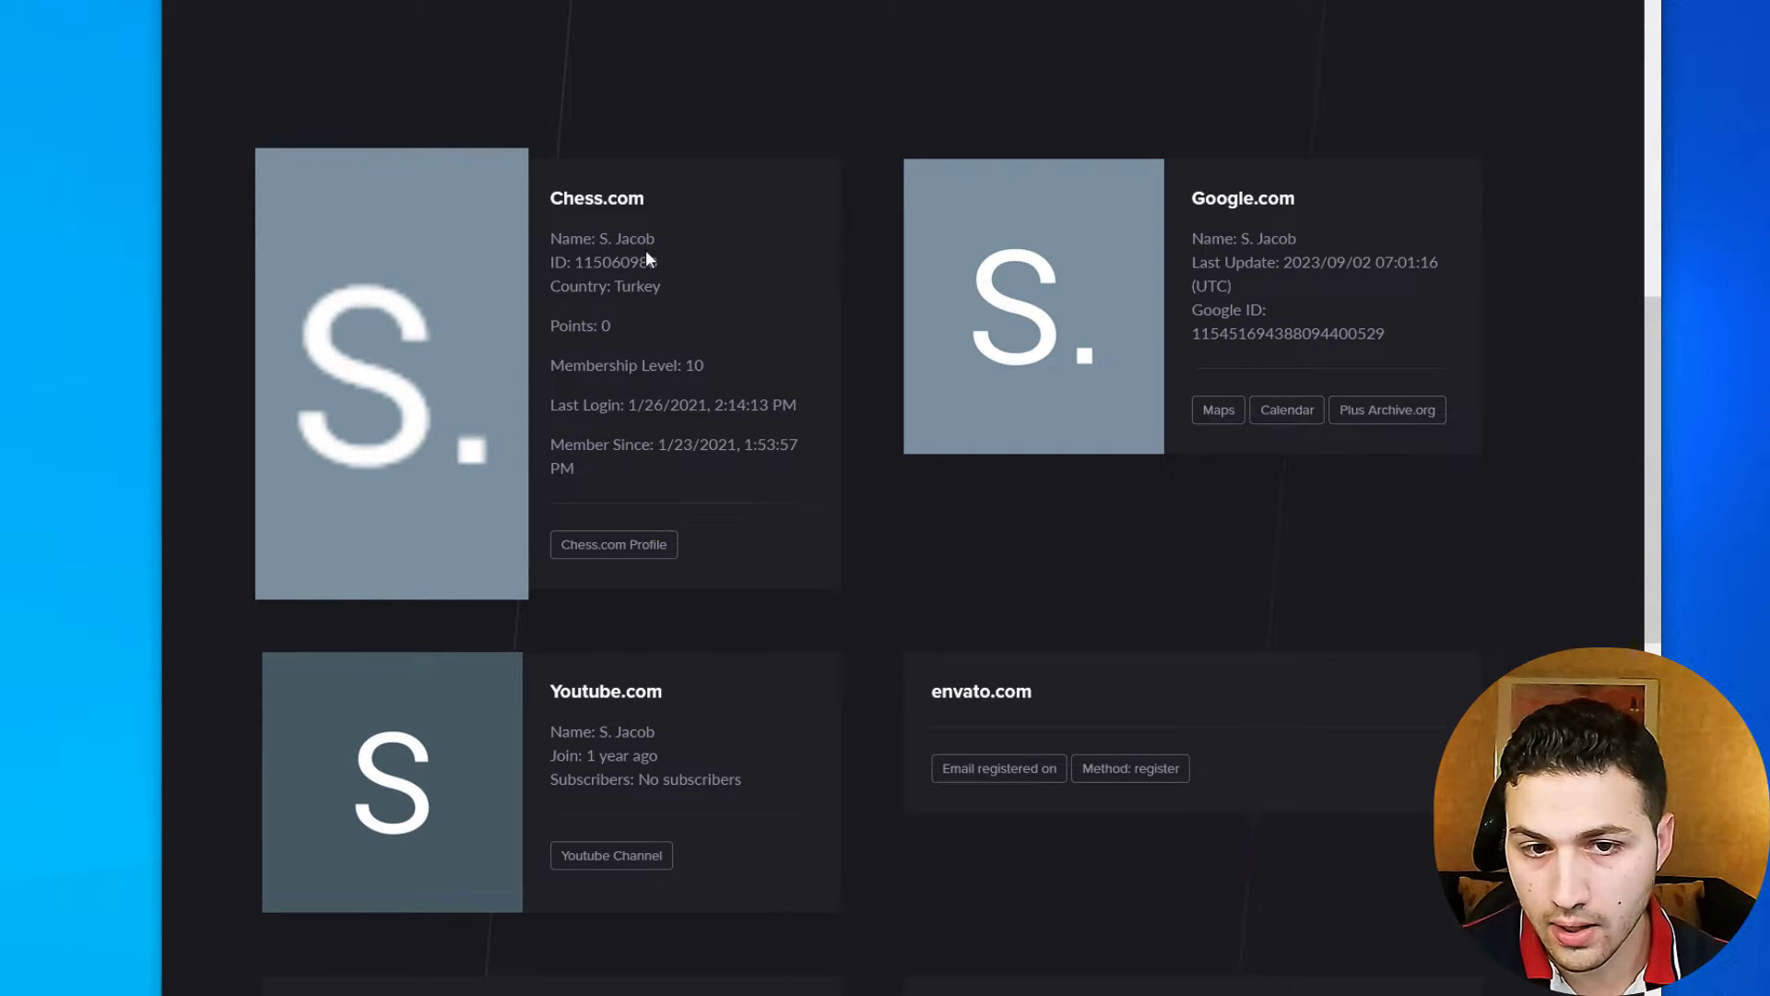
pyautogui.moveTo(615, 286); pyautogui.dragTo(739, 284)
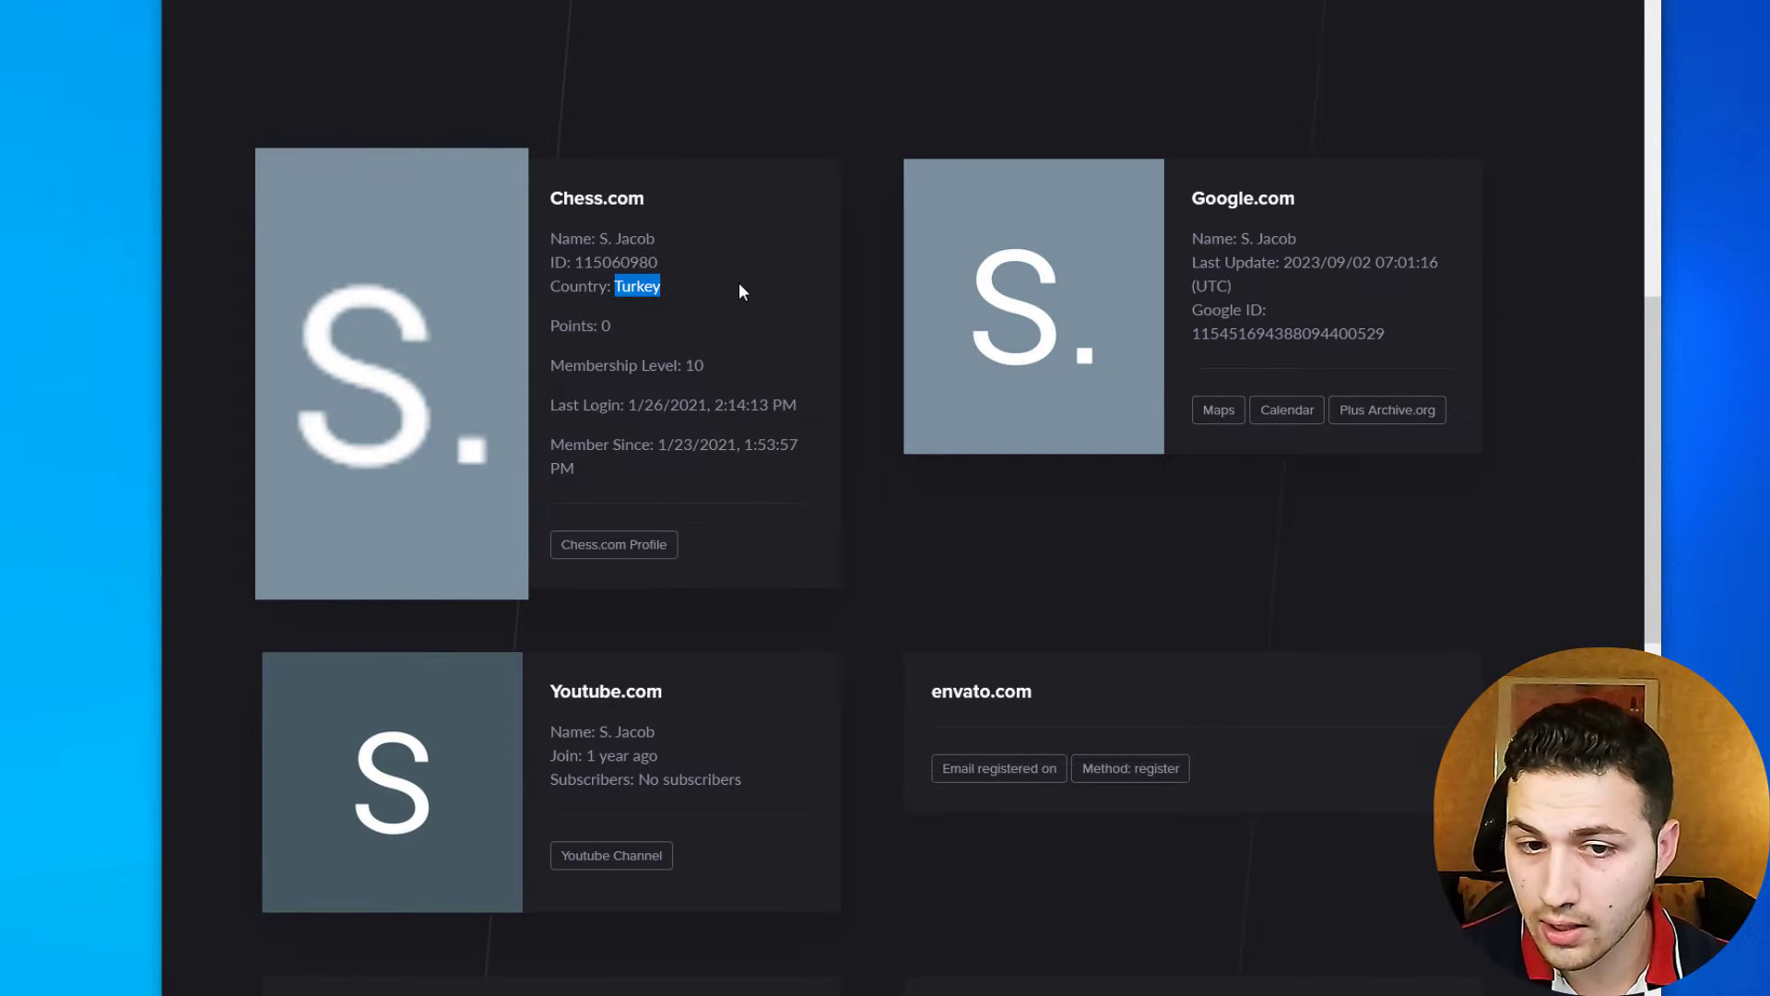
pyautogui.scroll(-2, 739, 284)
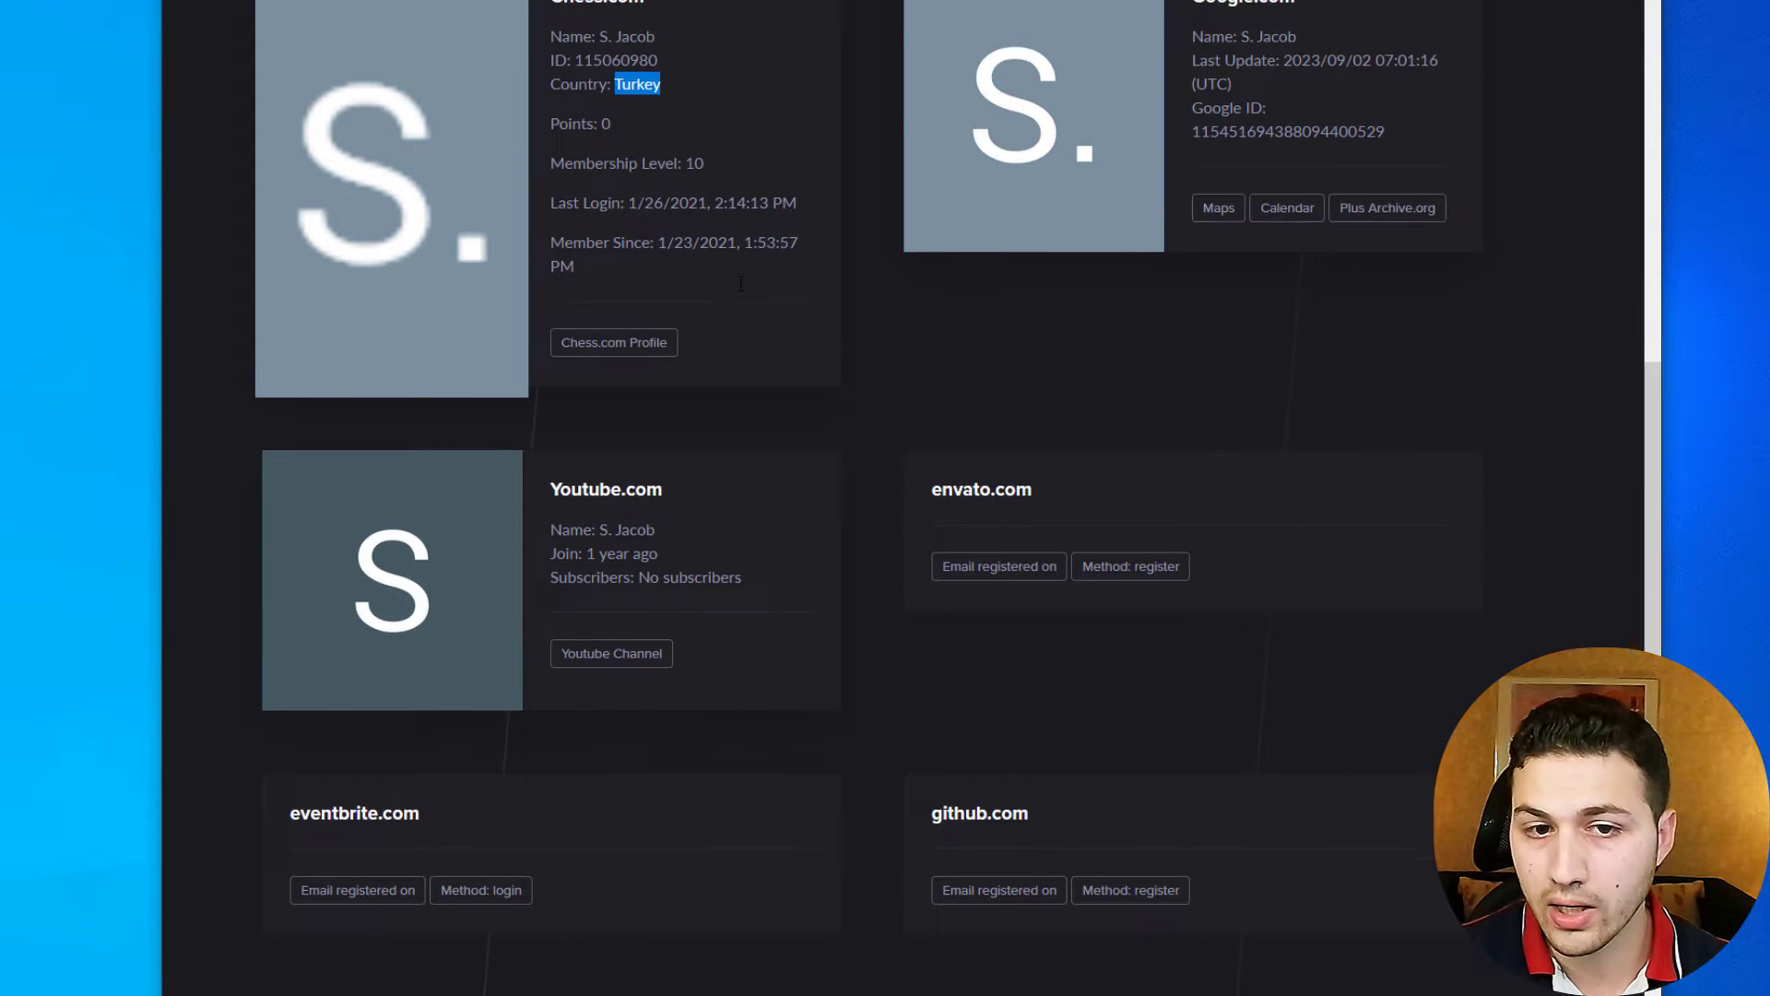
pyautogui.scroll(1, 740, 283)
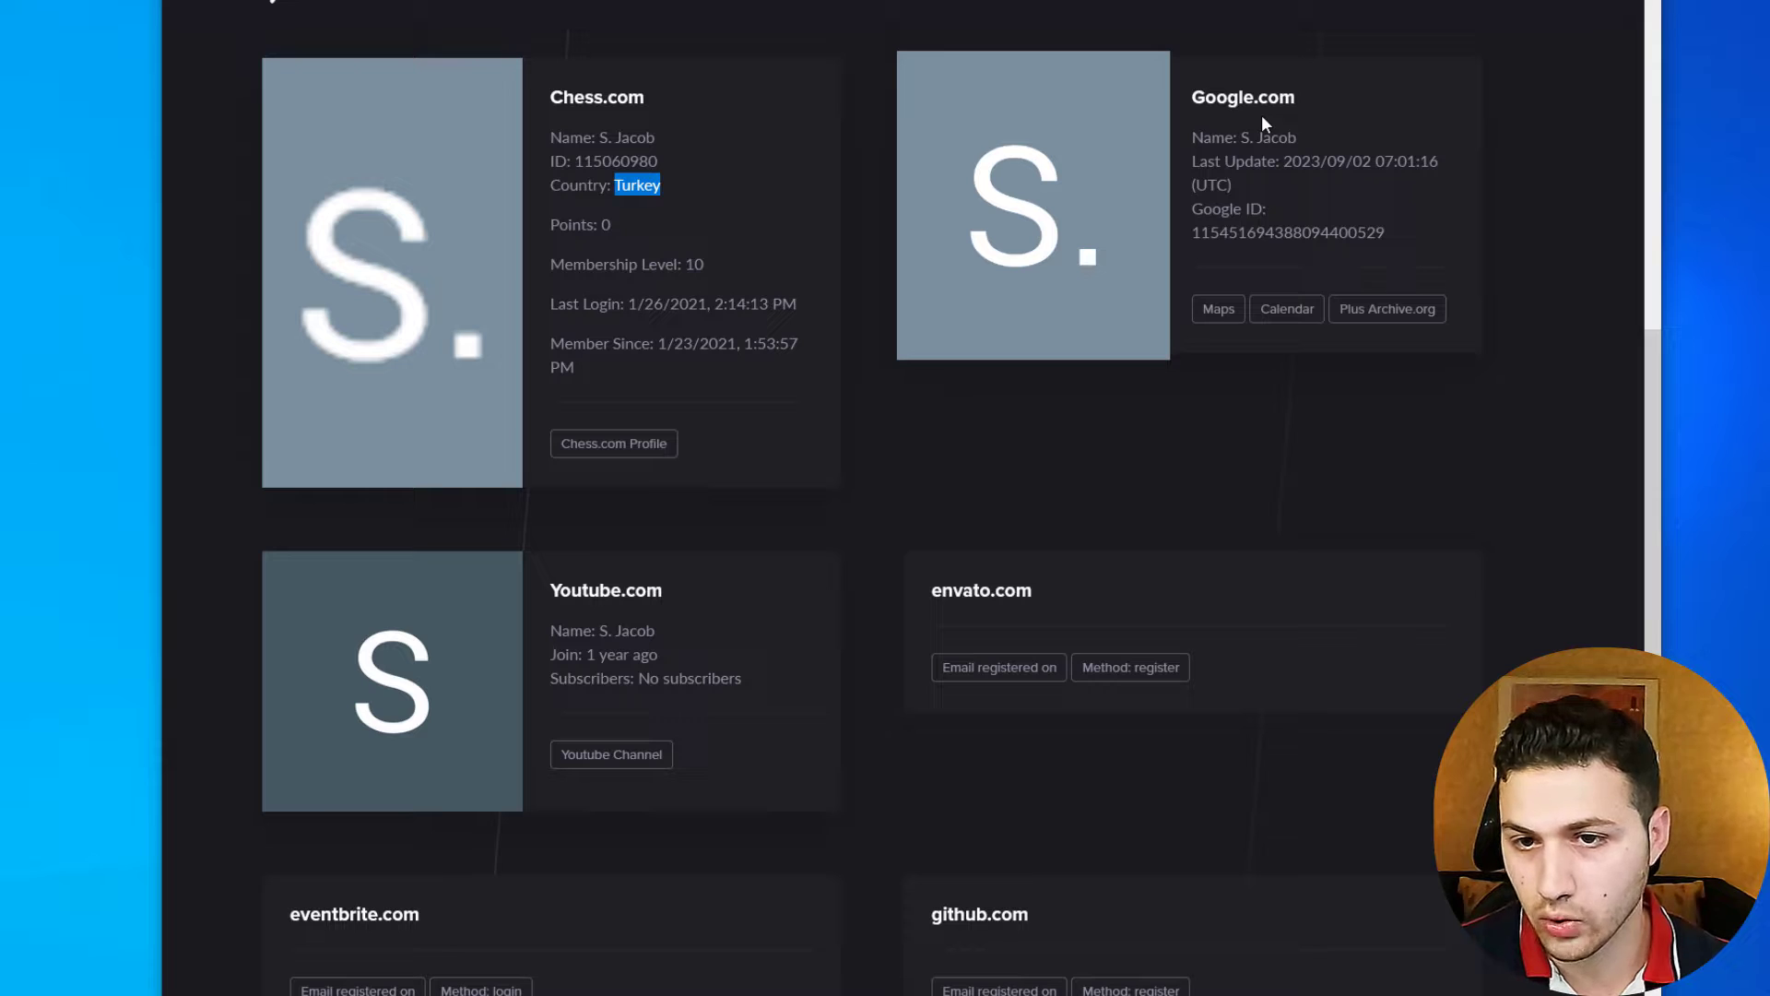
pyautogui.scroll(-1, 1013, 486)
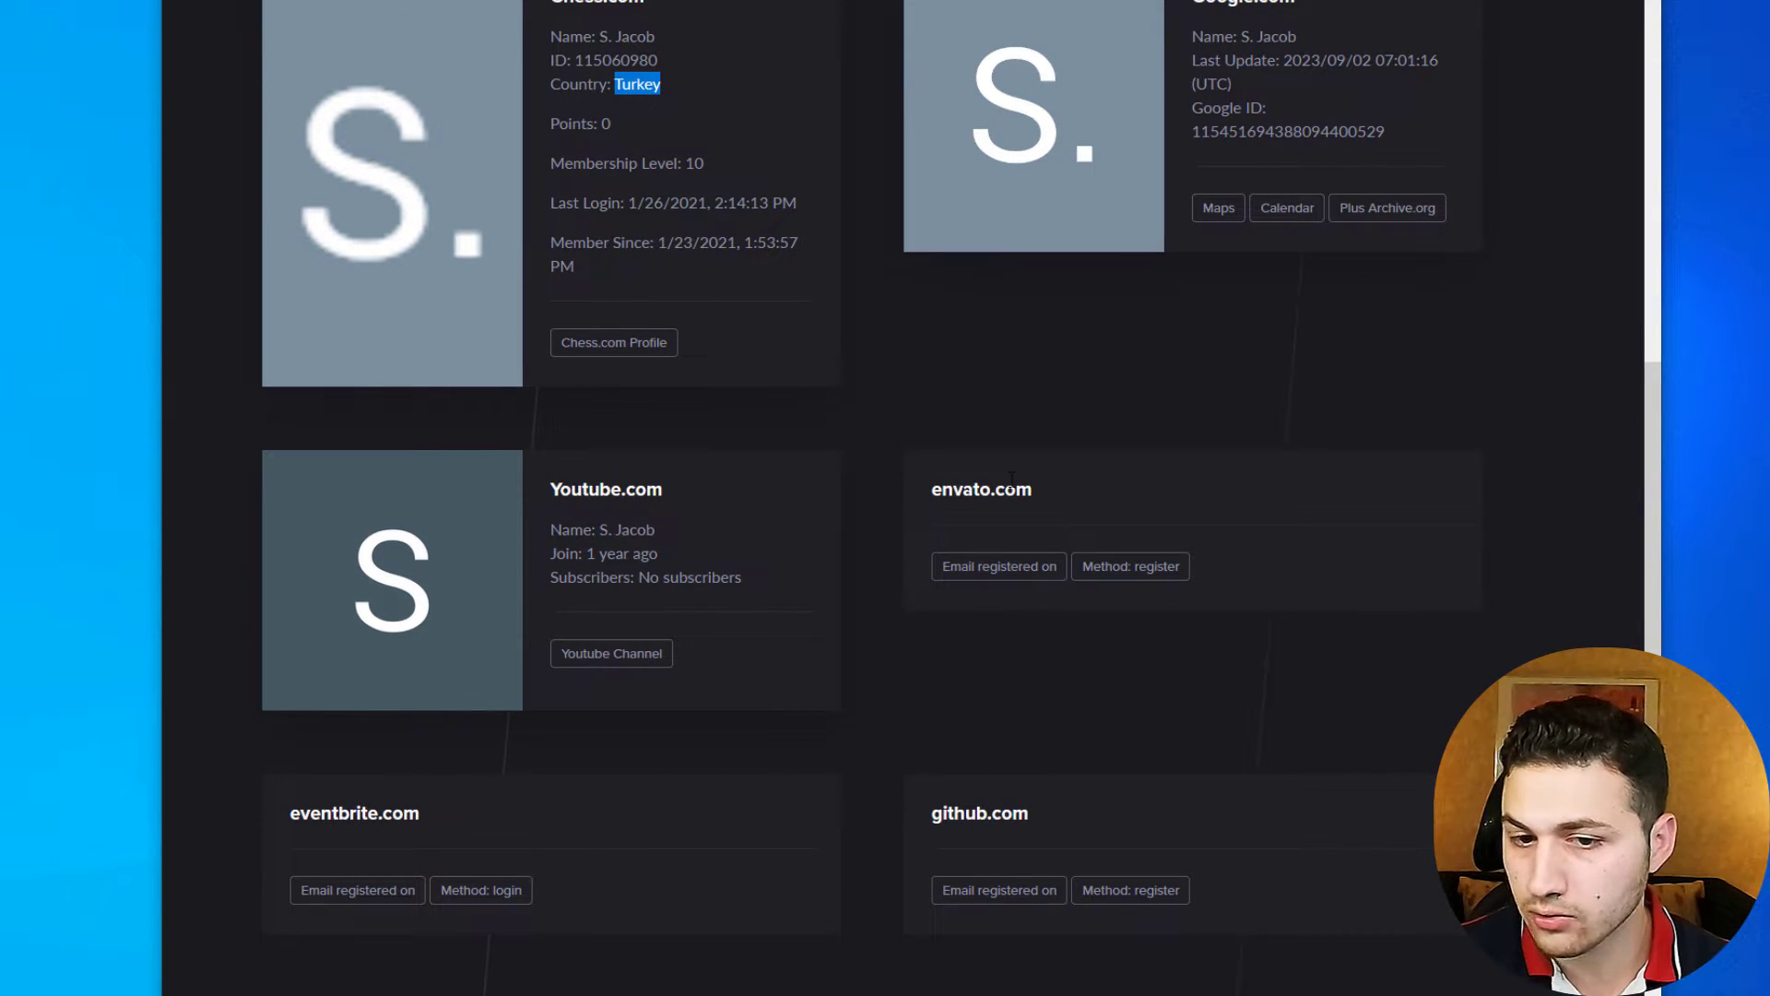
pyautogui.scroll(-1, 1013, 488)
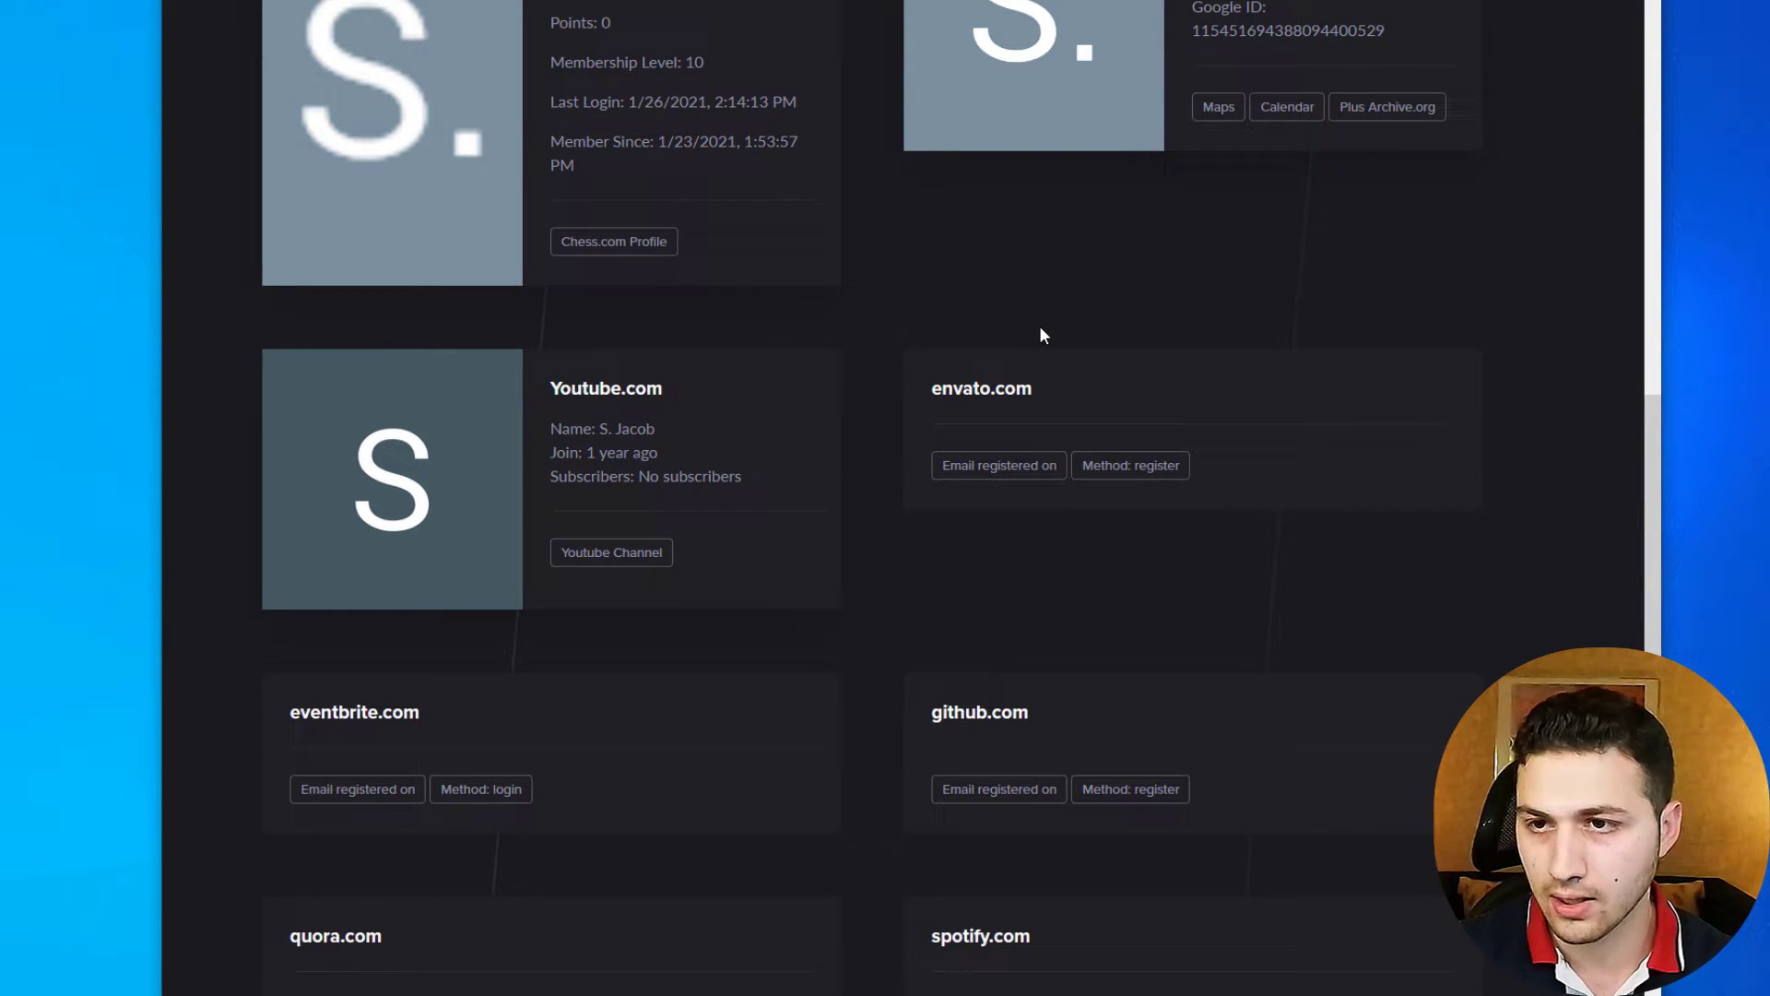
pyautogui.scroll(-1, 1039, 329)
pyautogui.scroll(-3, 664, 374)
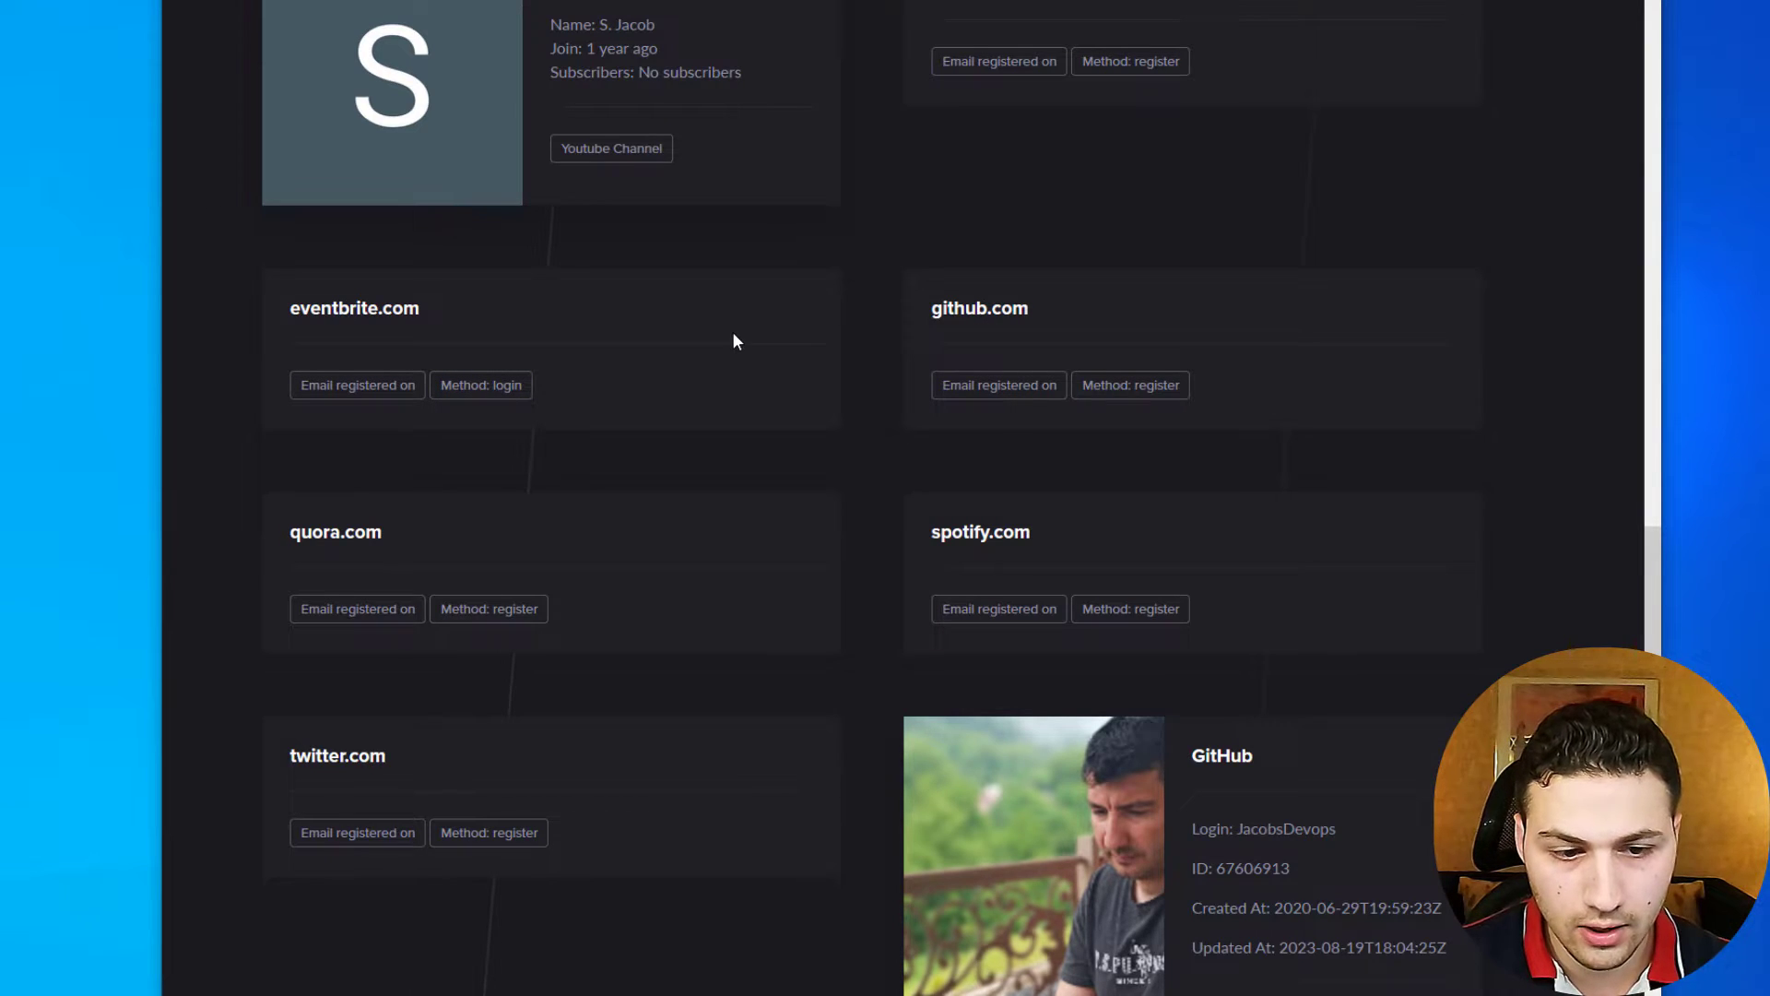
pyautogui.scroll(-3, 734, 333)
pyautogui.scroll(-2, 1014, 379)
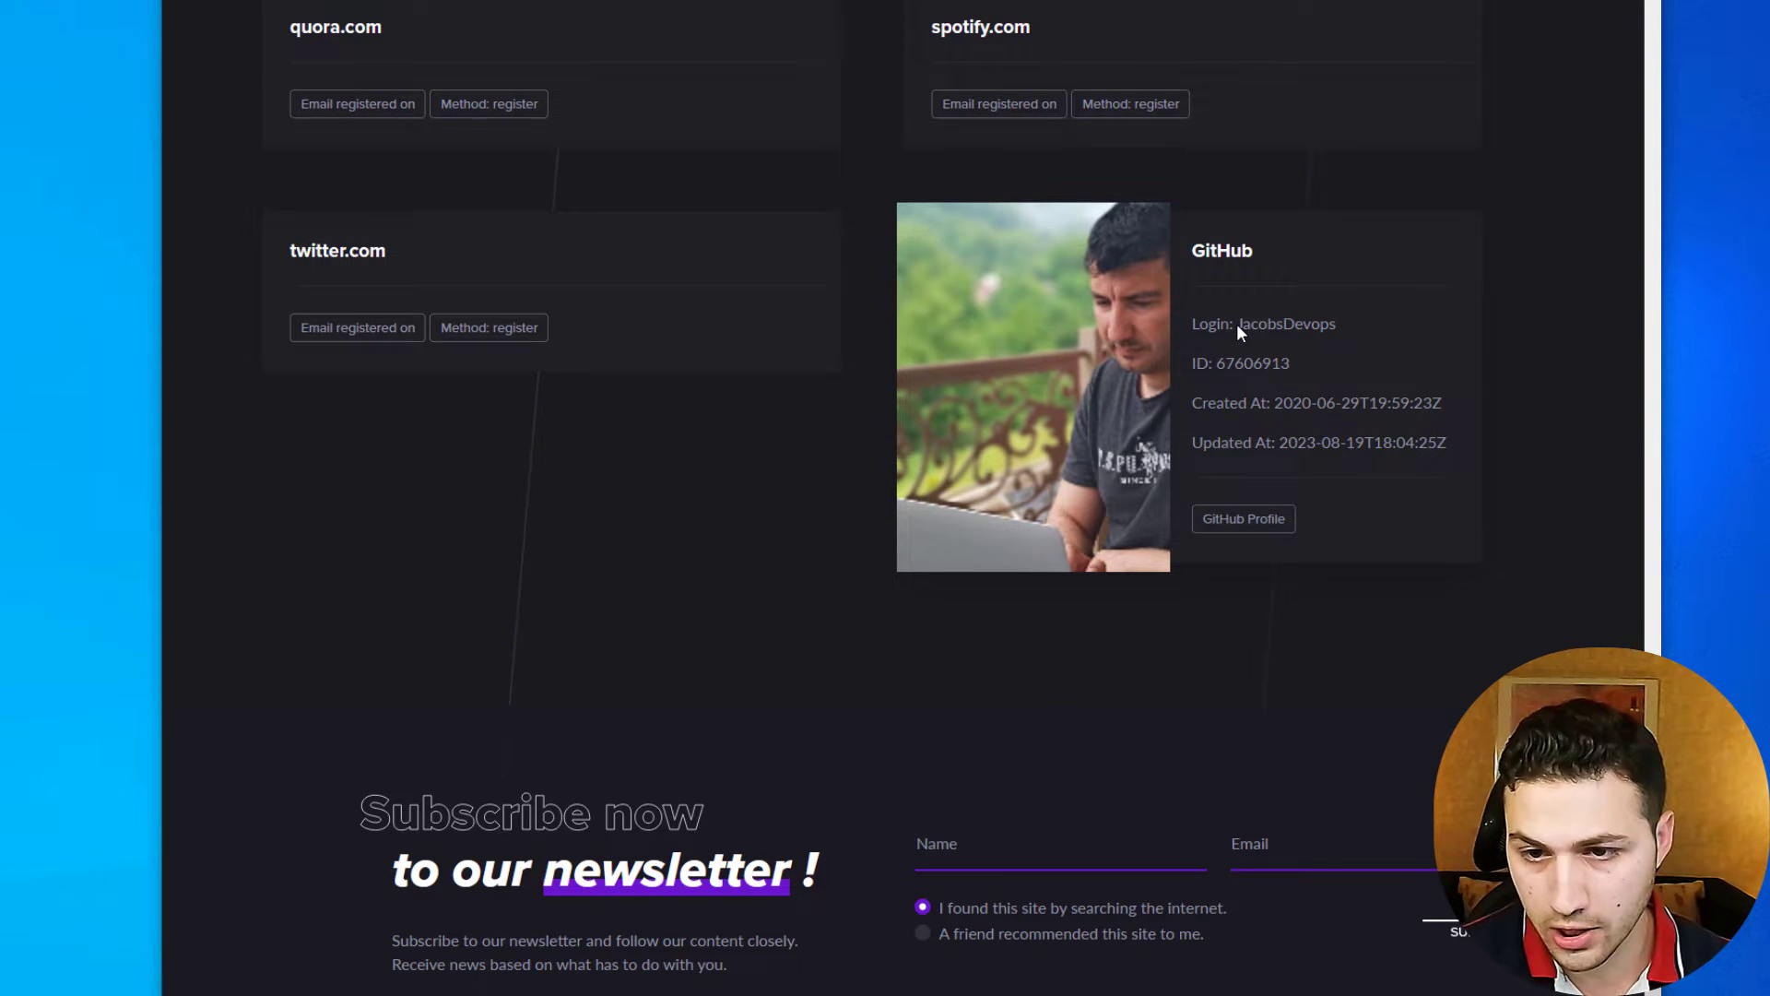
pyautogui.scroll(-1, 1303, 464)
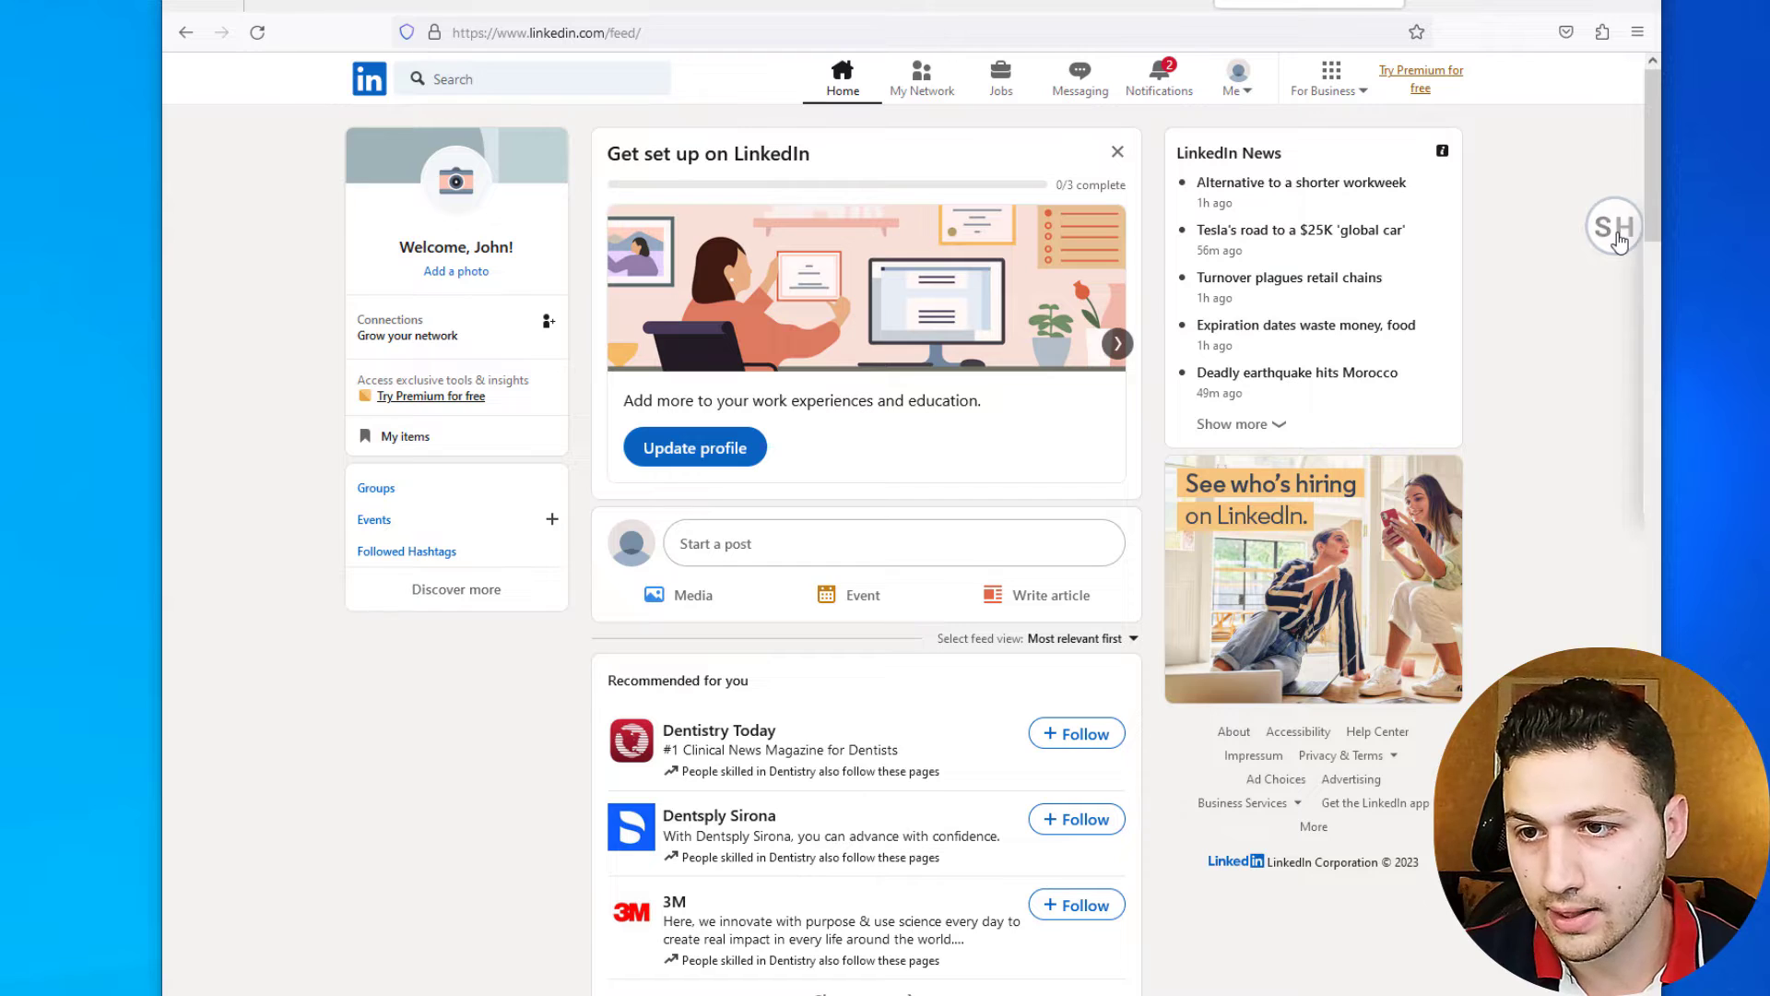
# - Paste the email into SignalHire and open the matched Turkey-based Cloud/DevOps engineer's profile
pyautogui.moveTo(1618, 242)
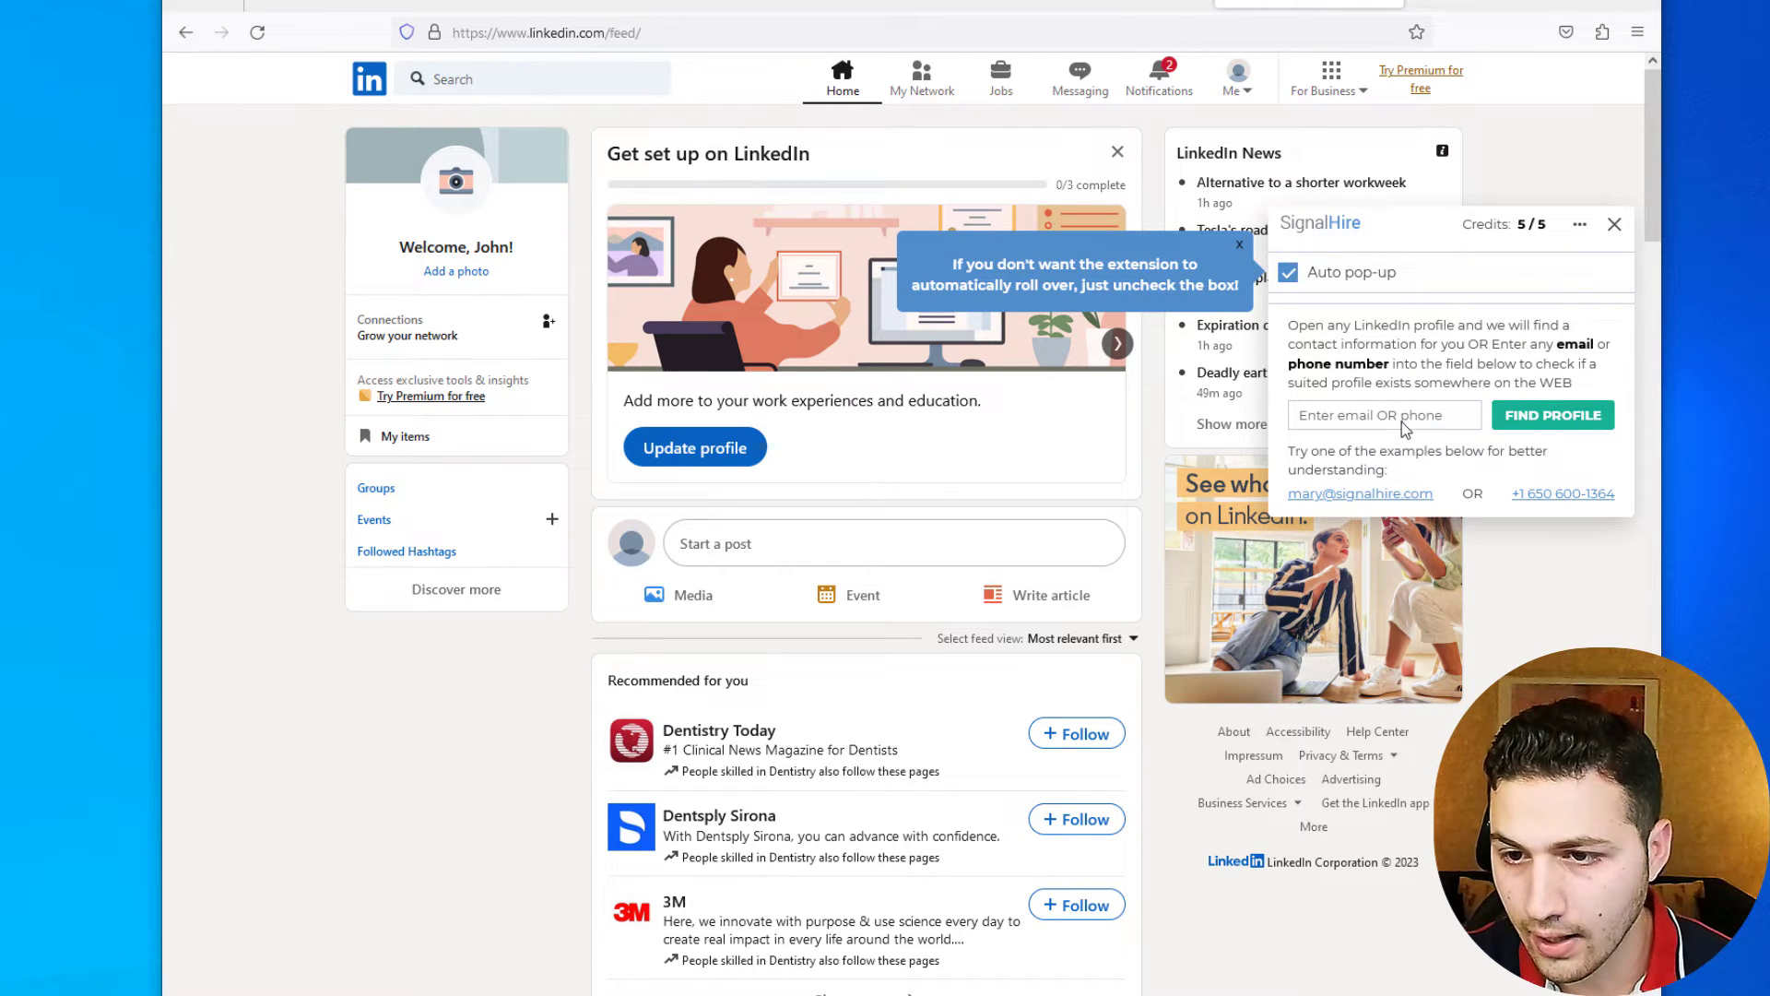
pyautogui.hotkey('ctrl', 'v')
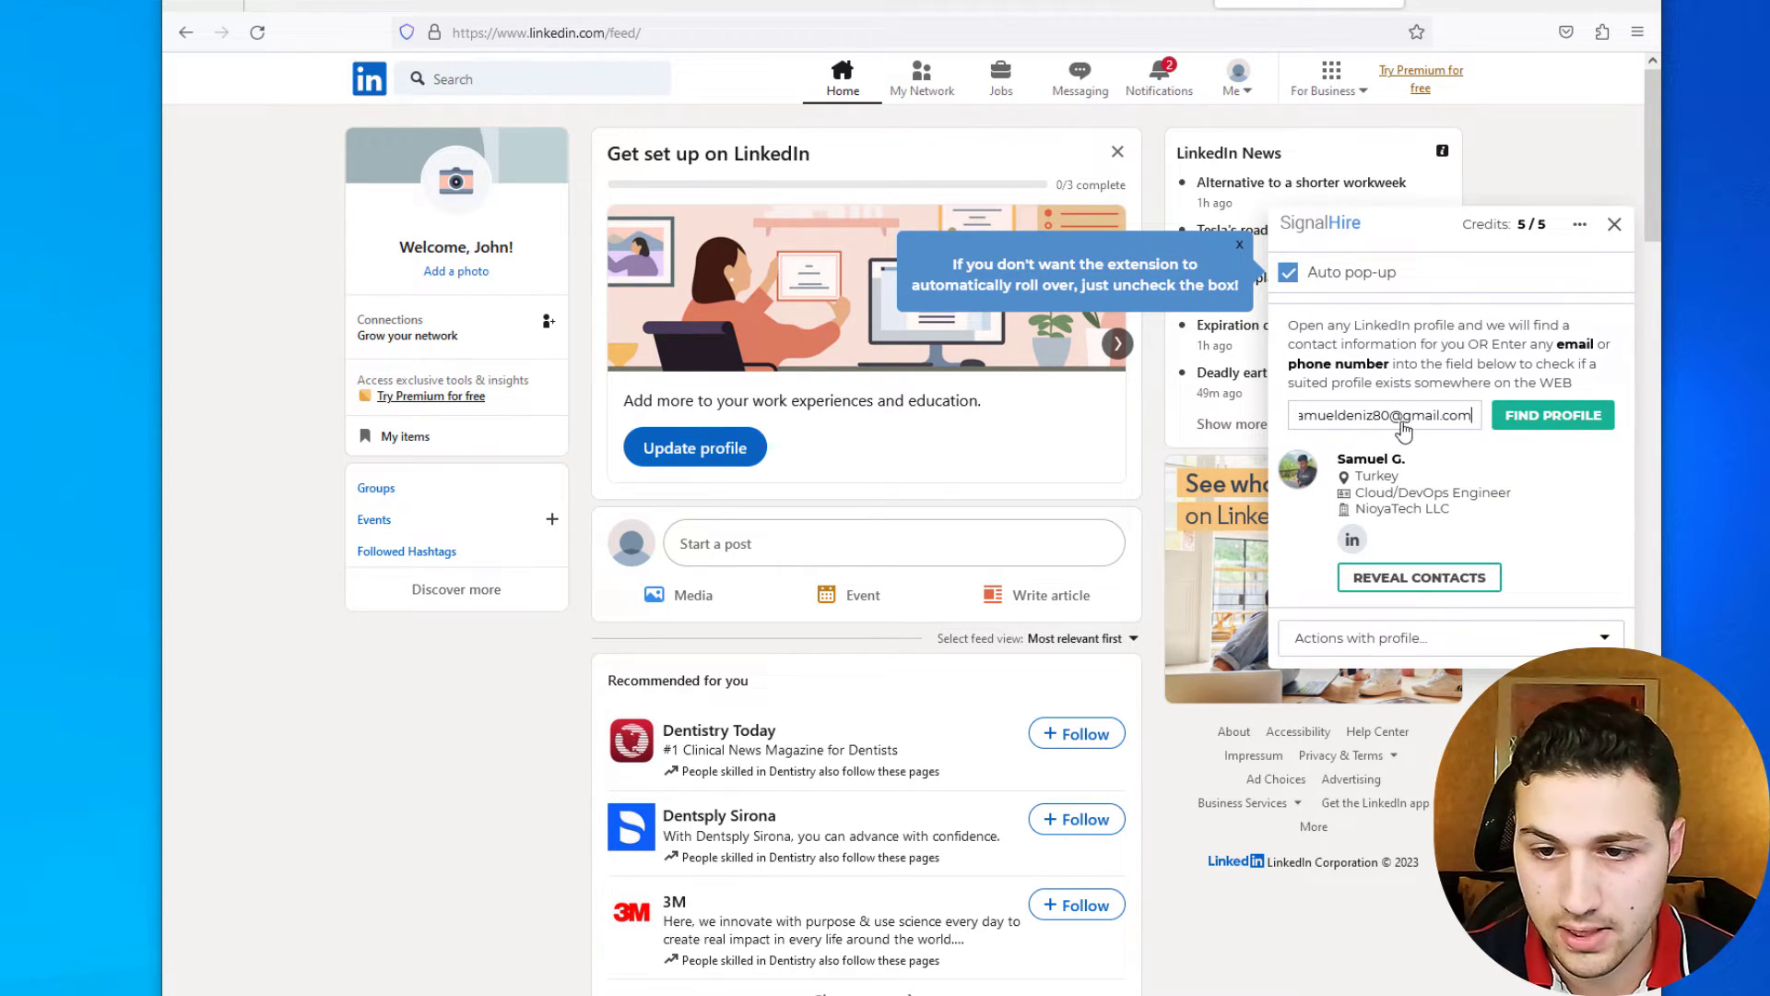
pyautogui.click(1383, 469)
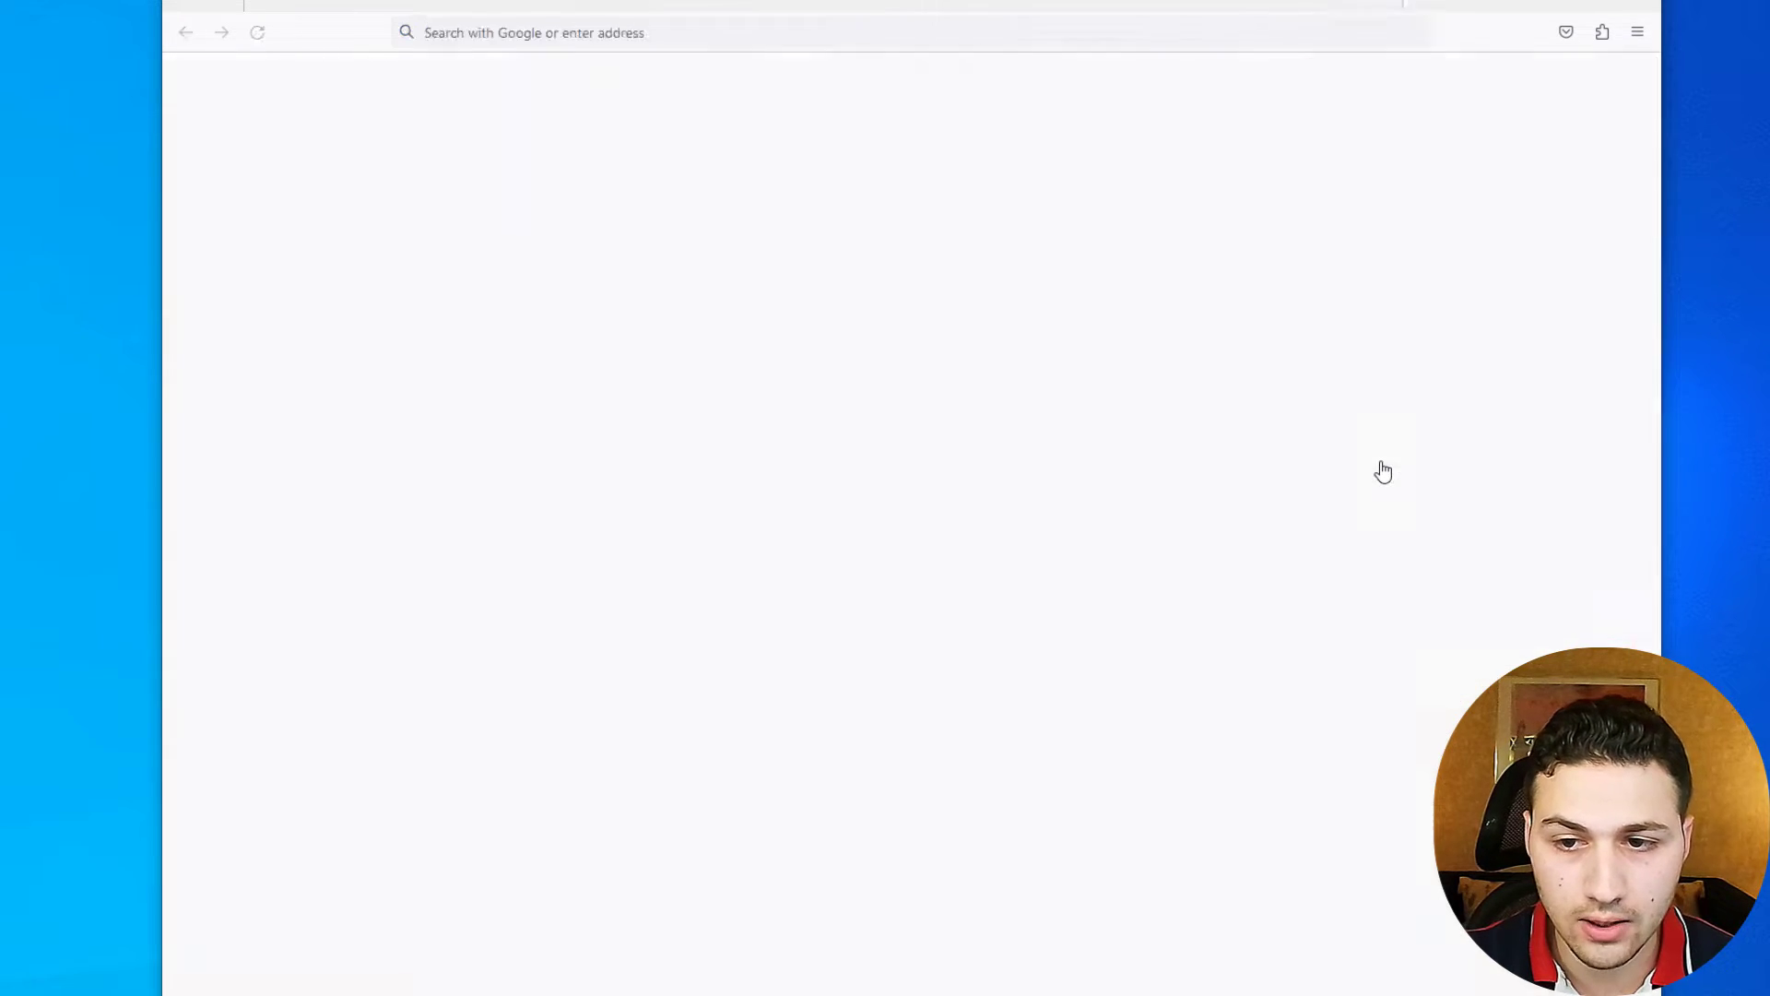
pyautogui.click(1194, 3)
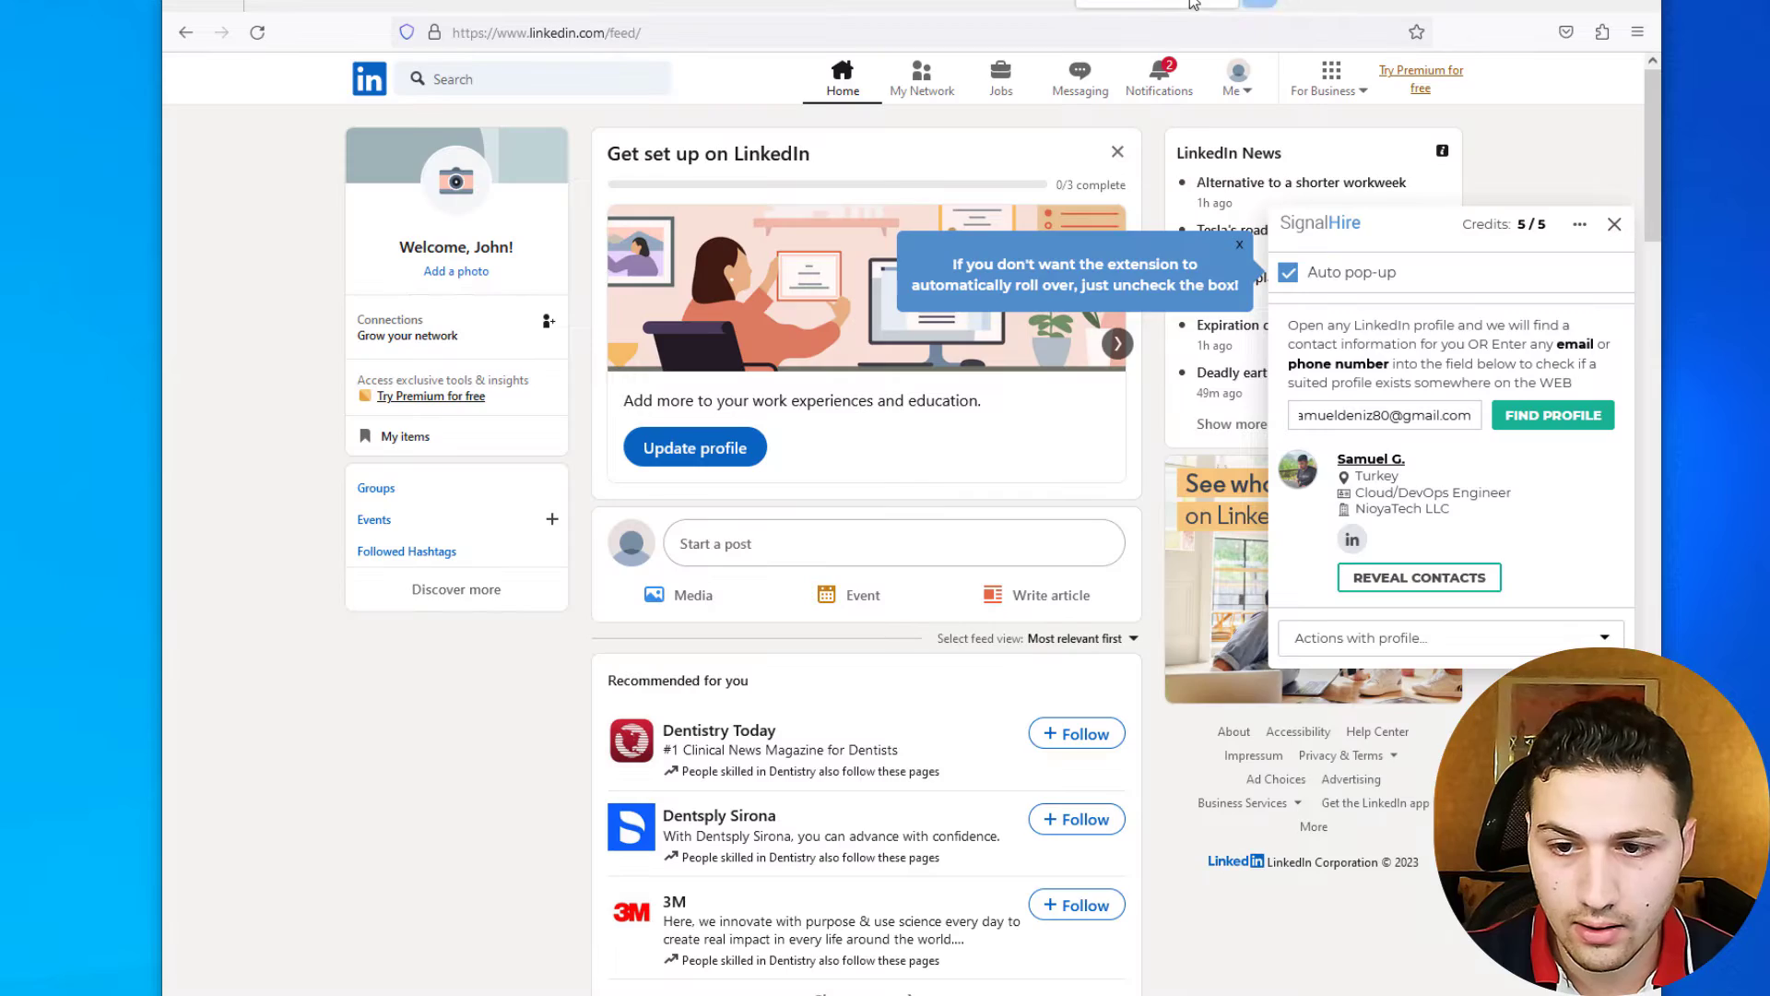
pyautogui.click(1301, 474)
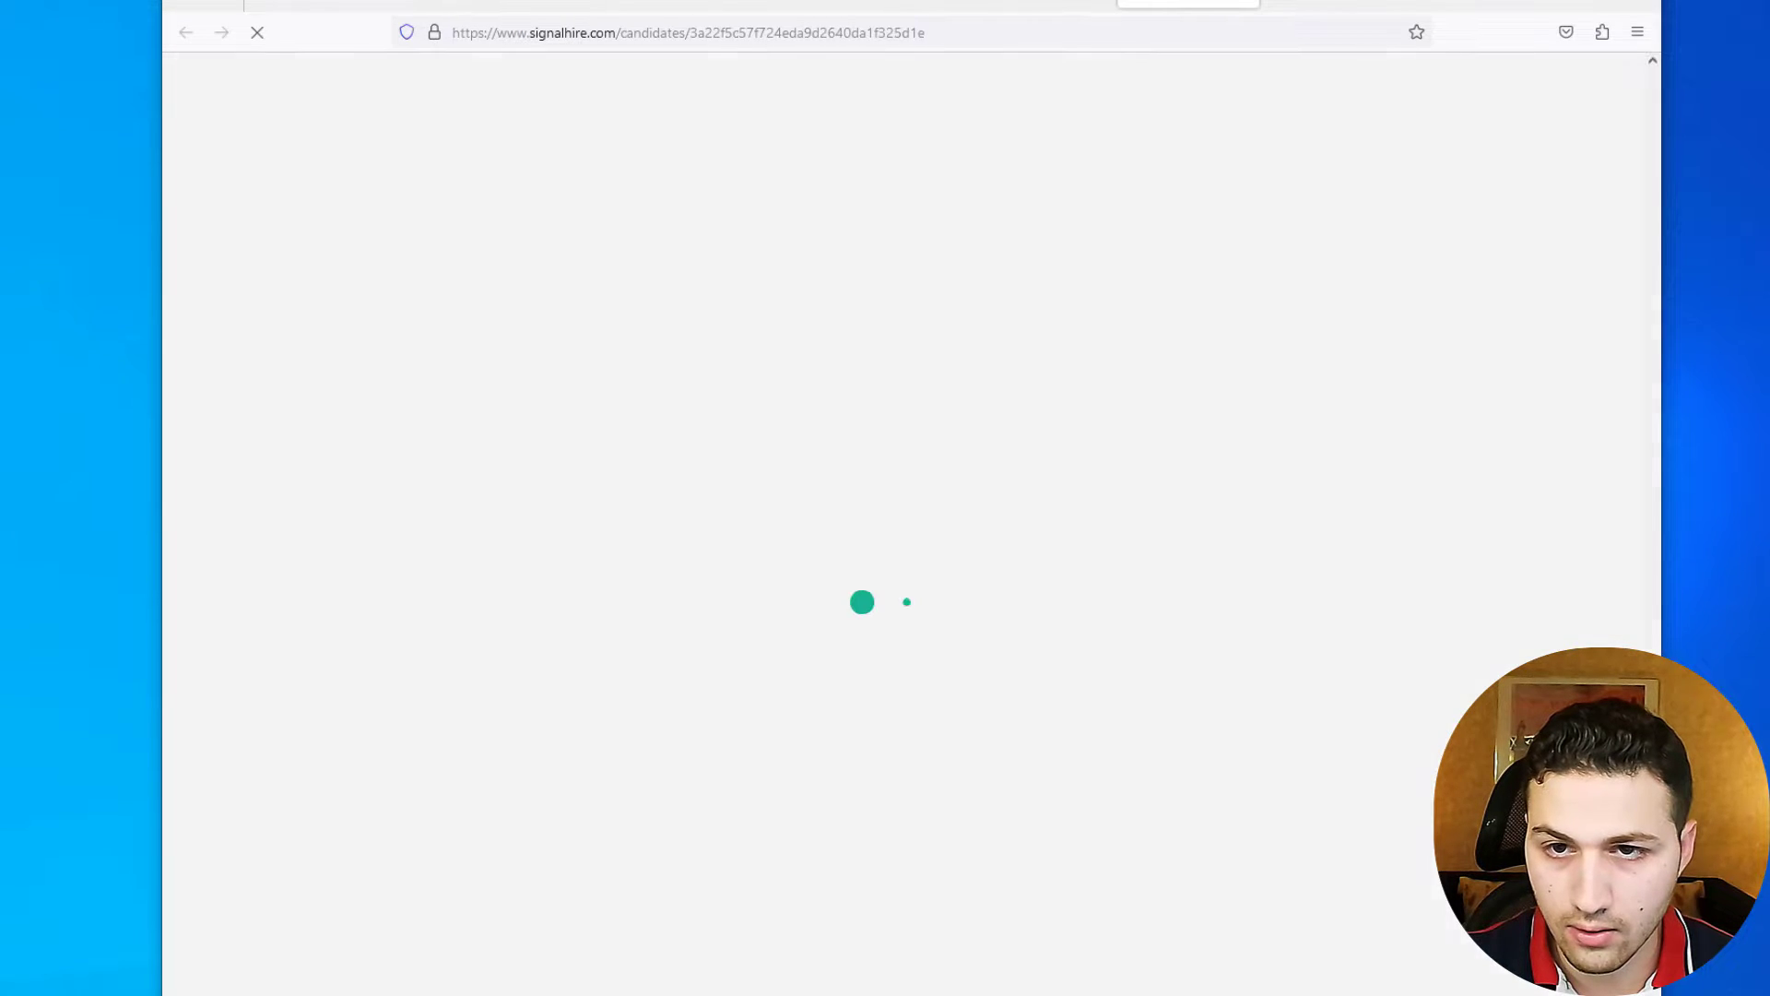
pyautogui.click(1061, 5)
pyautogui.click(1395, 456)
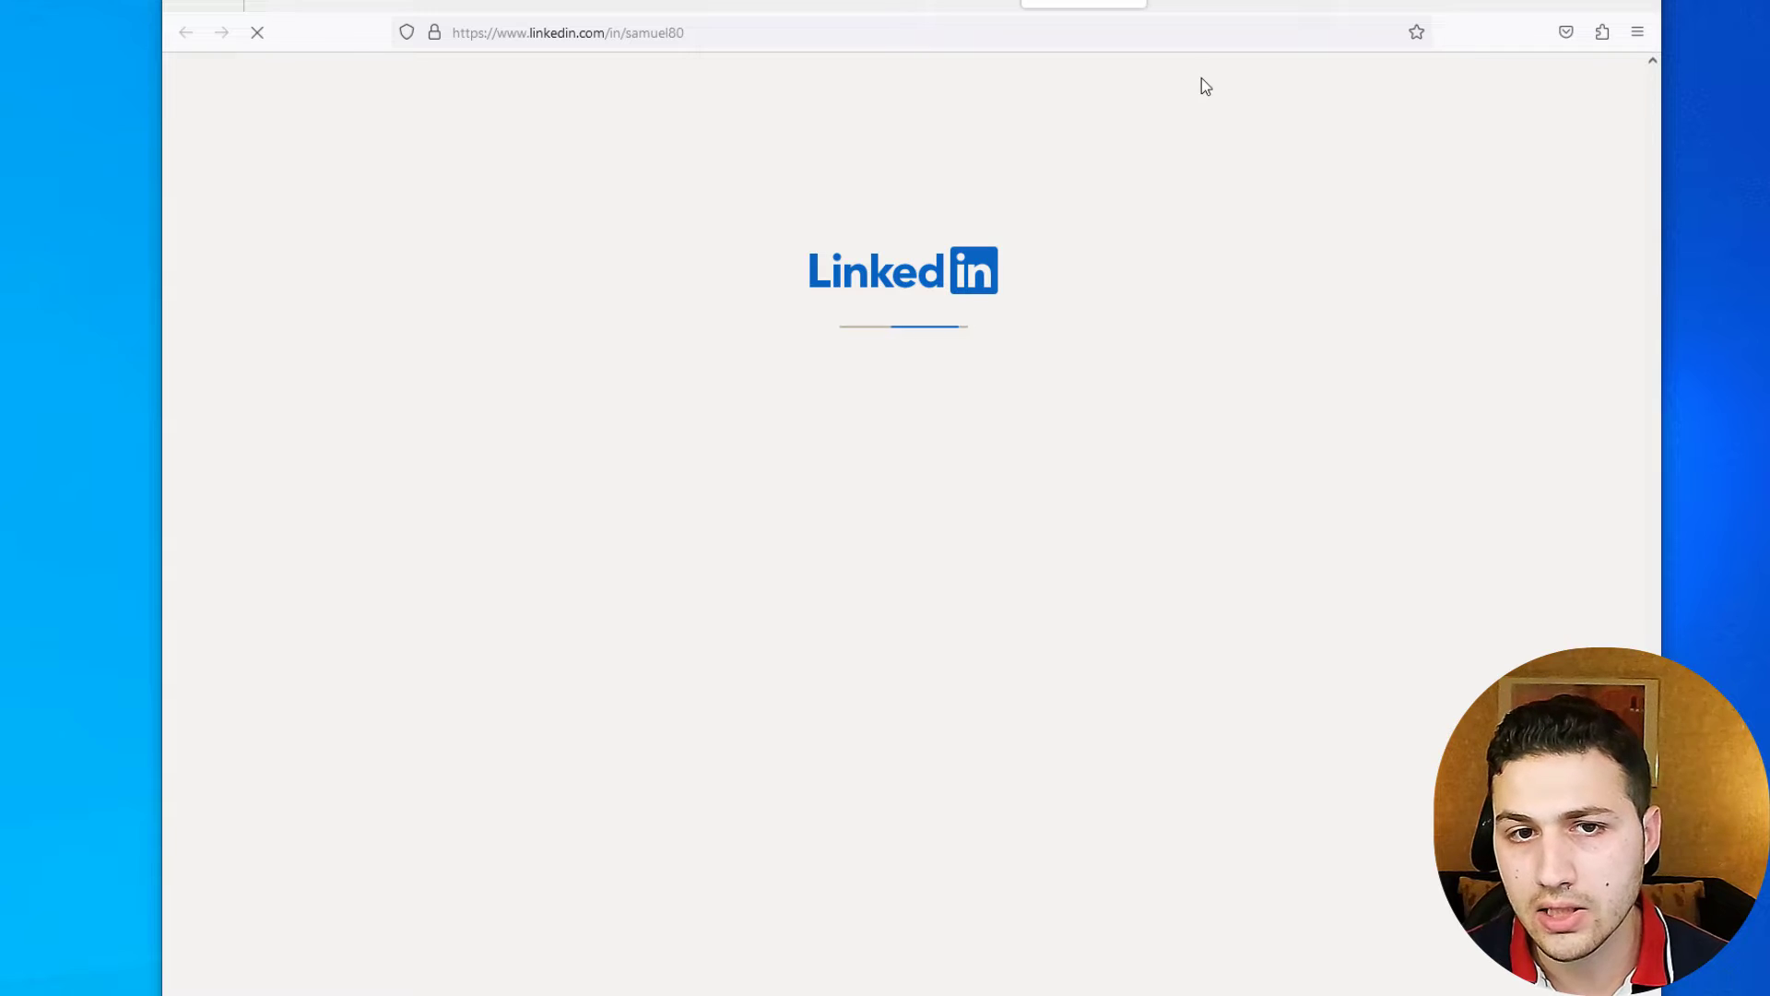
# - Inspect the profile handle in the LinkedIn profile's web address
pyautogui.doubleClick(672, 32)
pyautogui.click(676, 32)
pyautogui.click(650, 559)
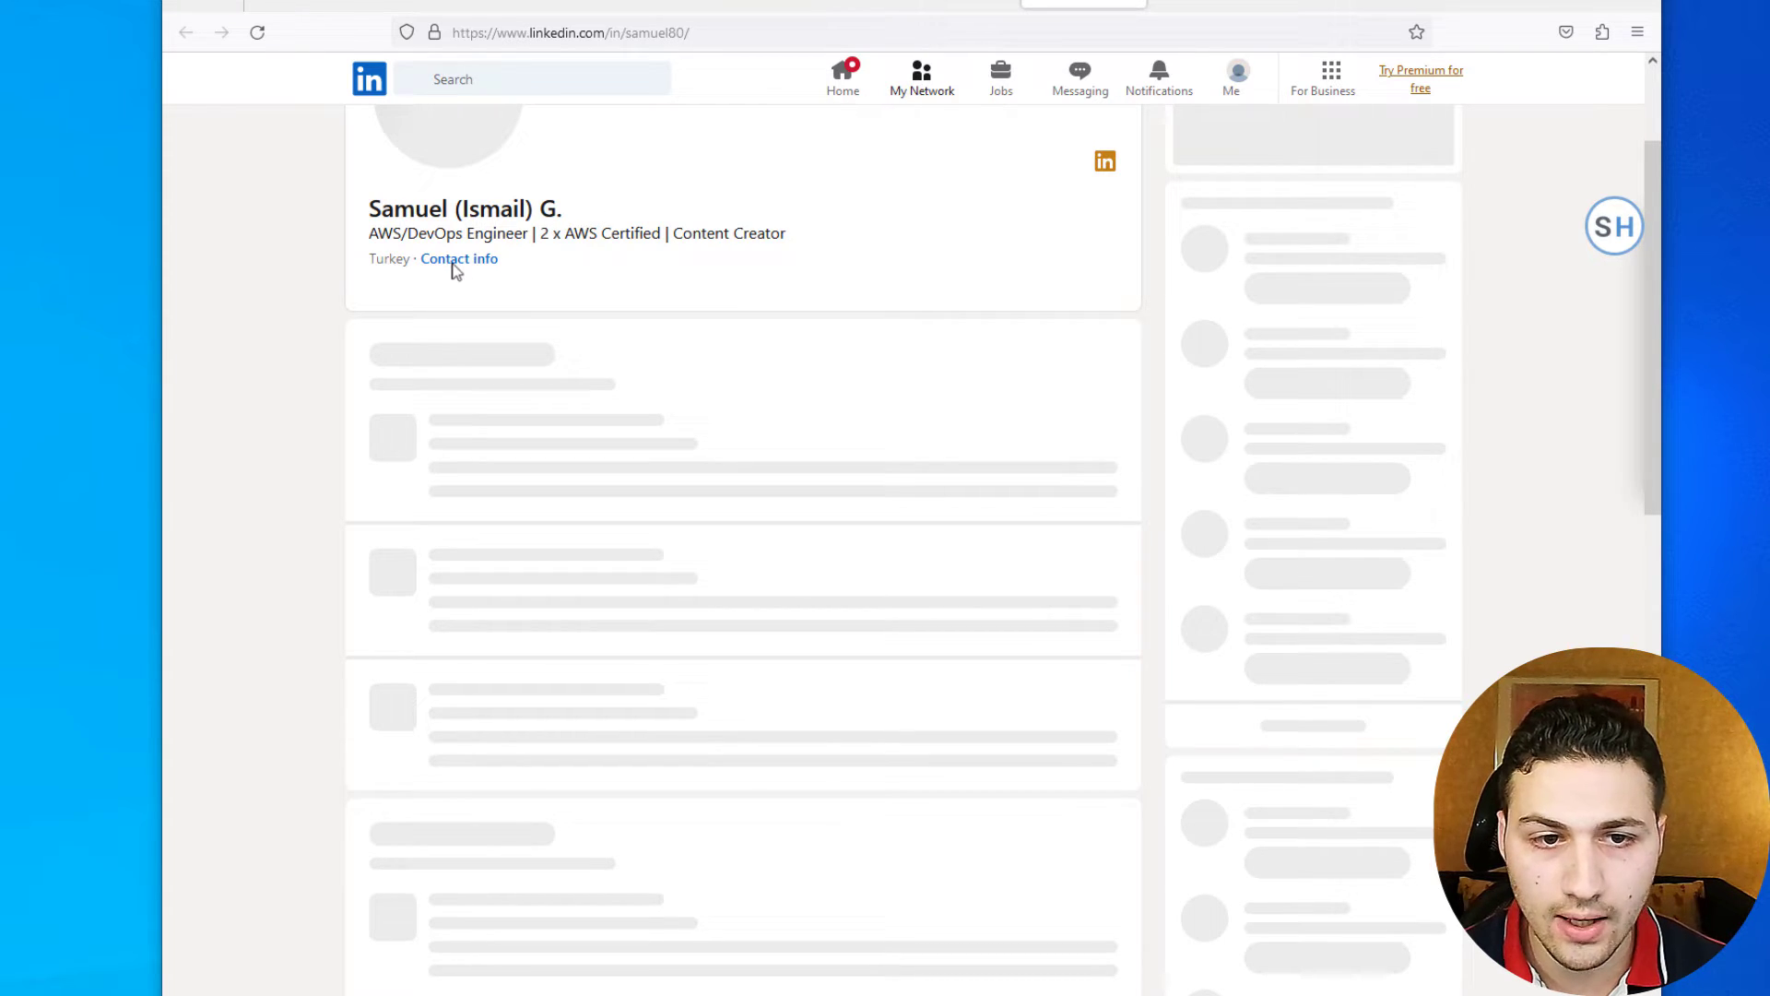
# - Scroll to Experience to confirm the Cloud/DevOps Engineer role at NioyaTech LLC
pyautogui.scroll(-1, 445, 276)
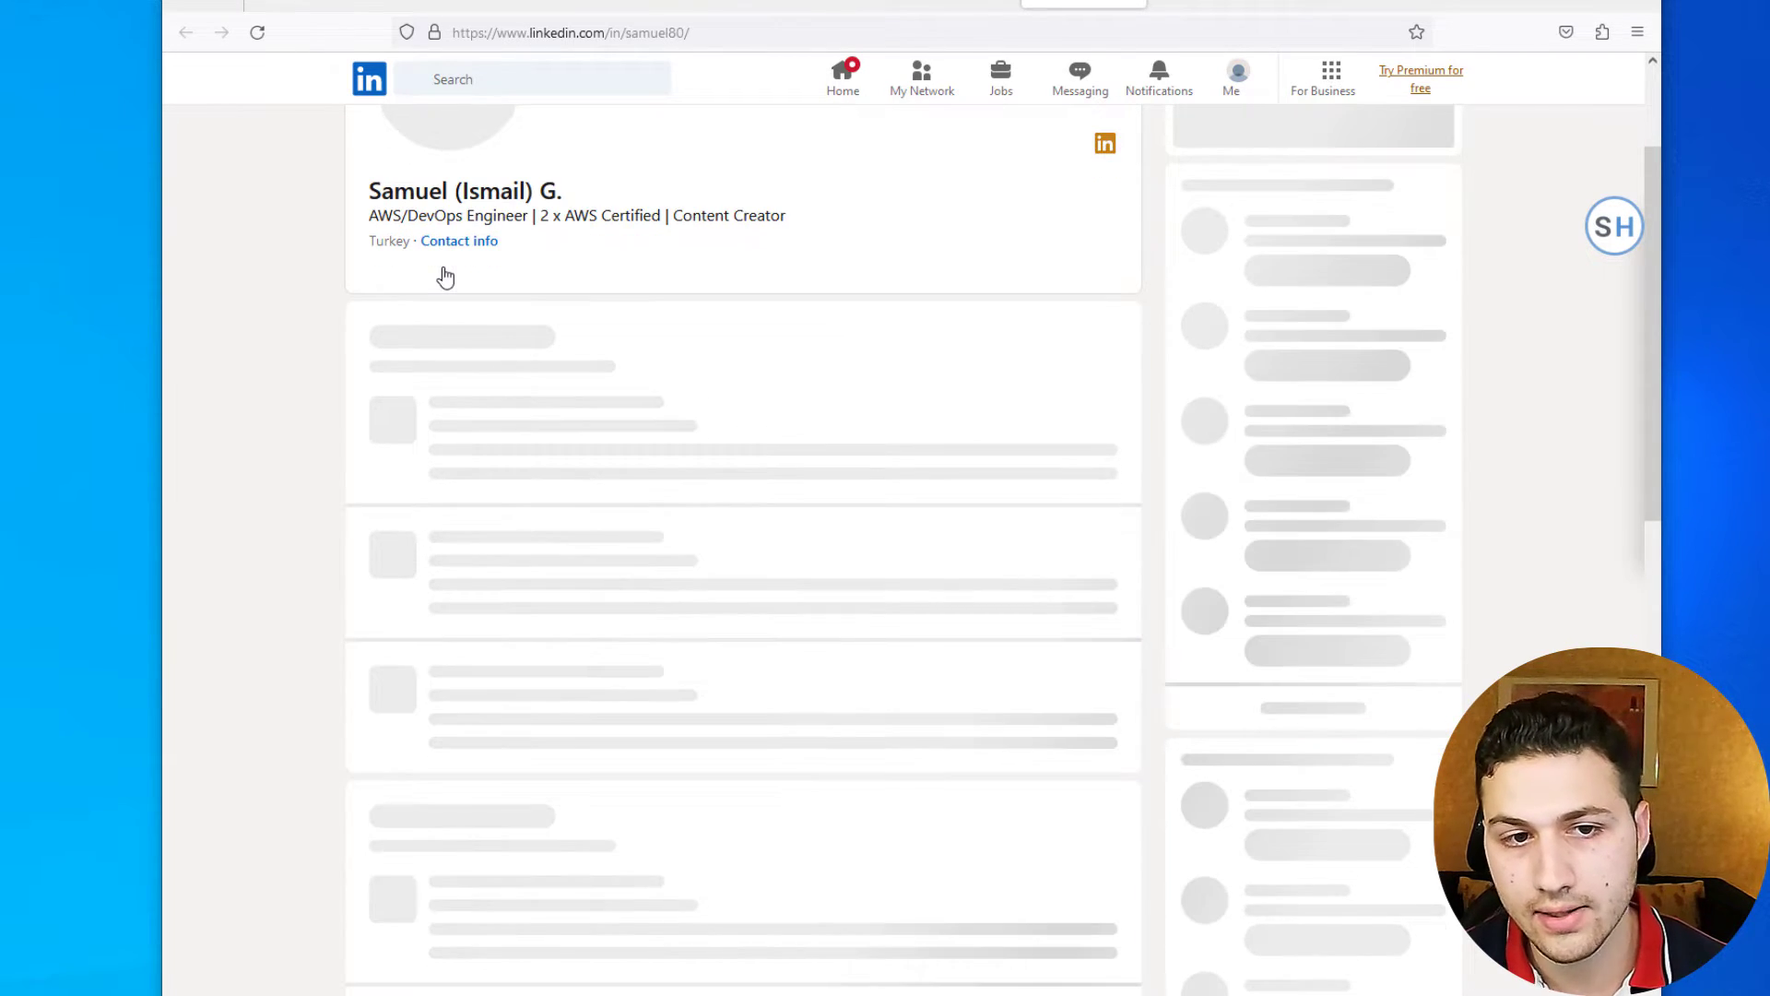
pyautogui.scroll(3, 446, 277)
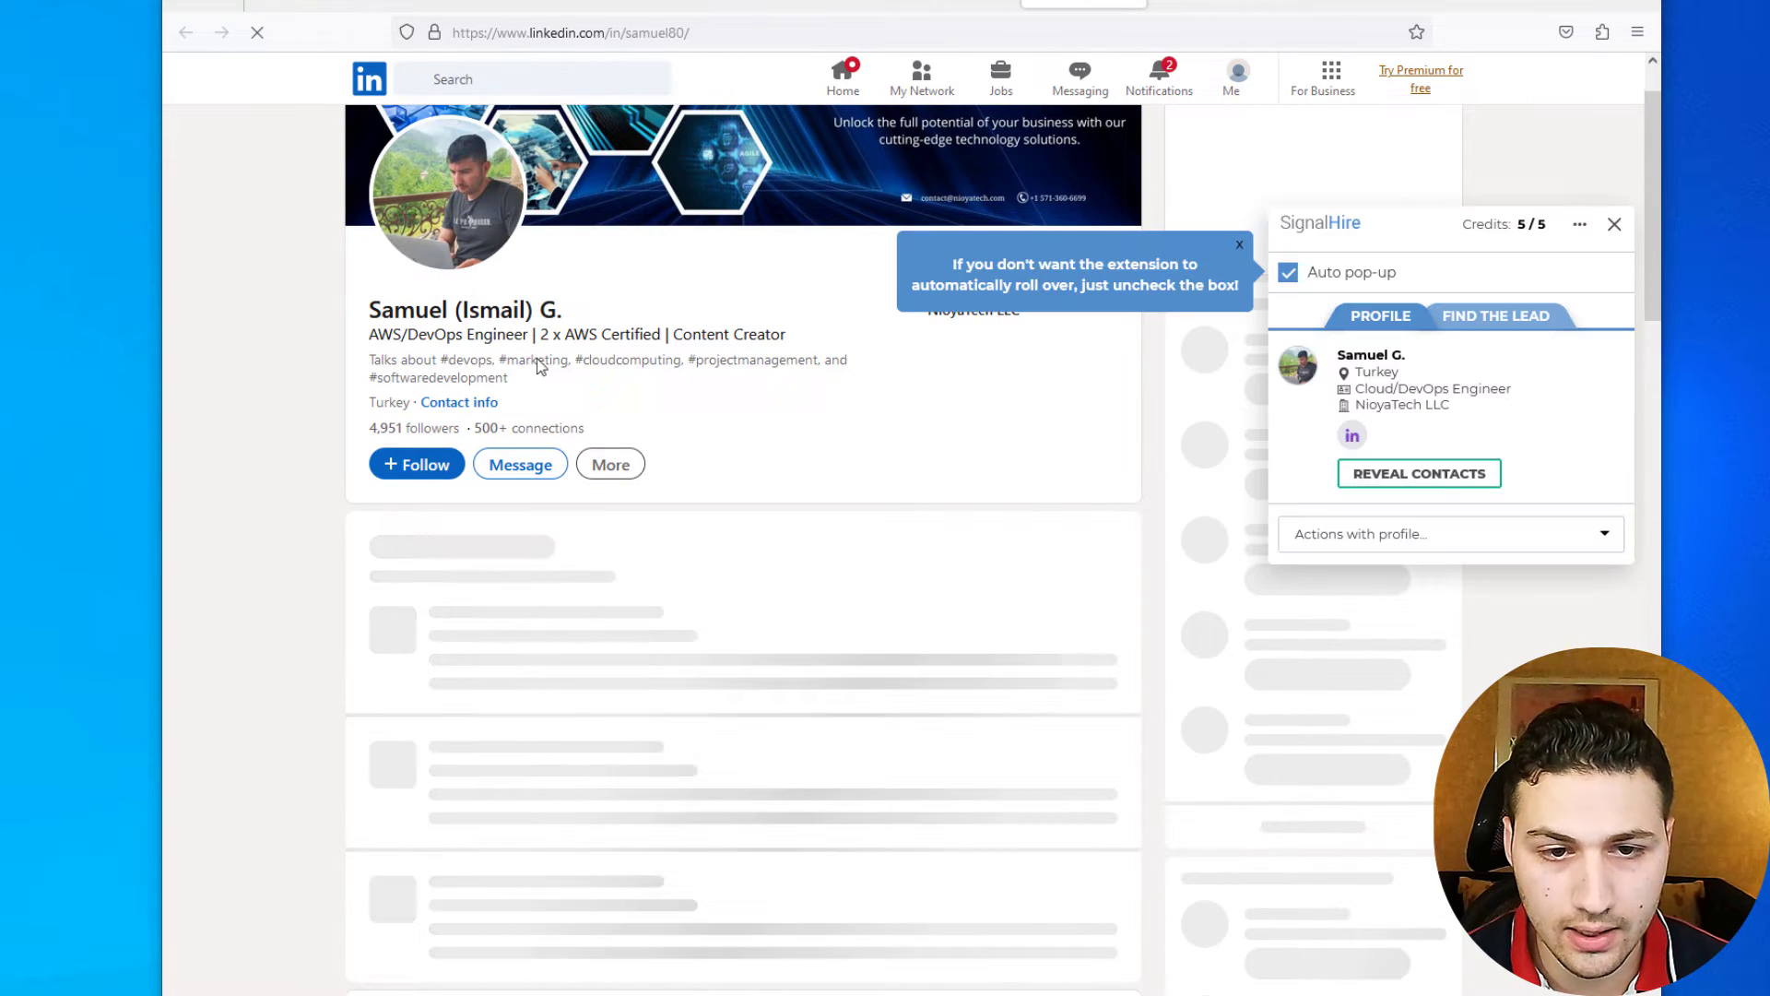
pyautogui.scroll(-12, 494, 364)
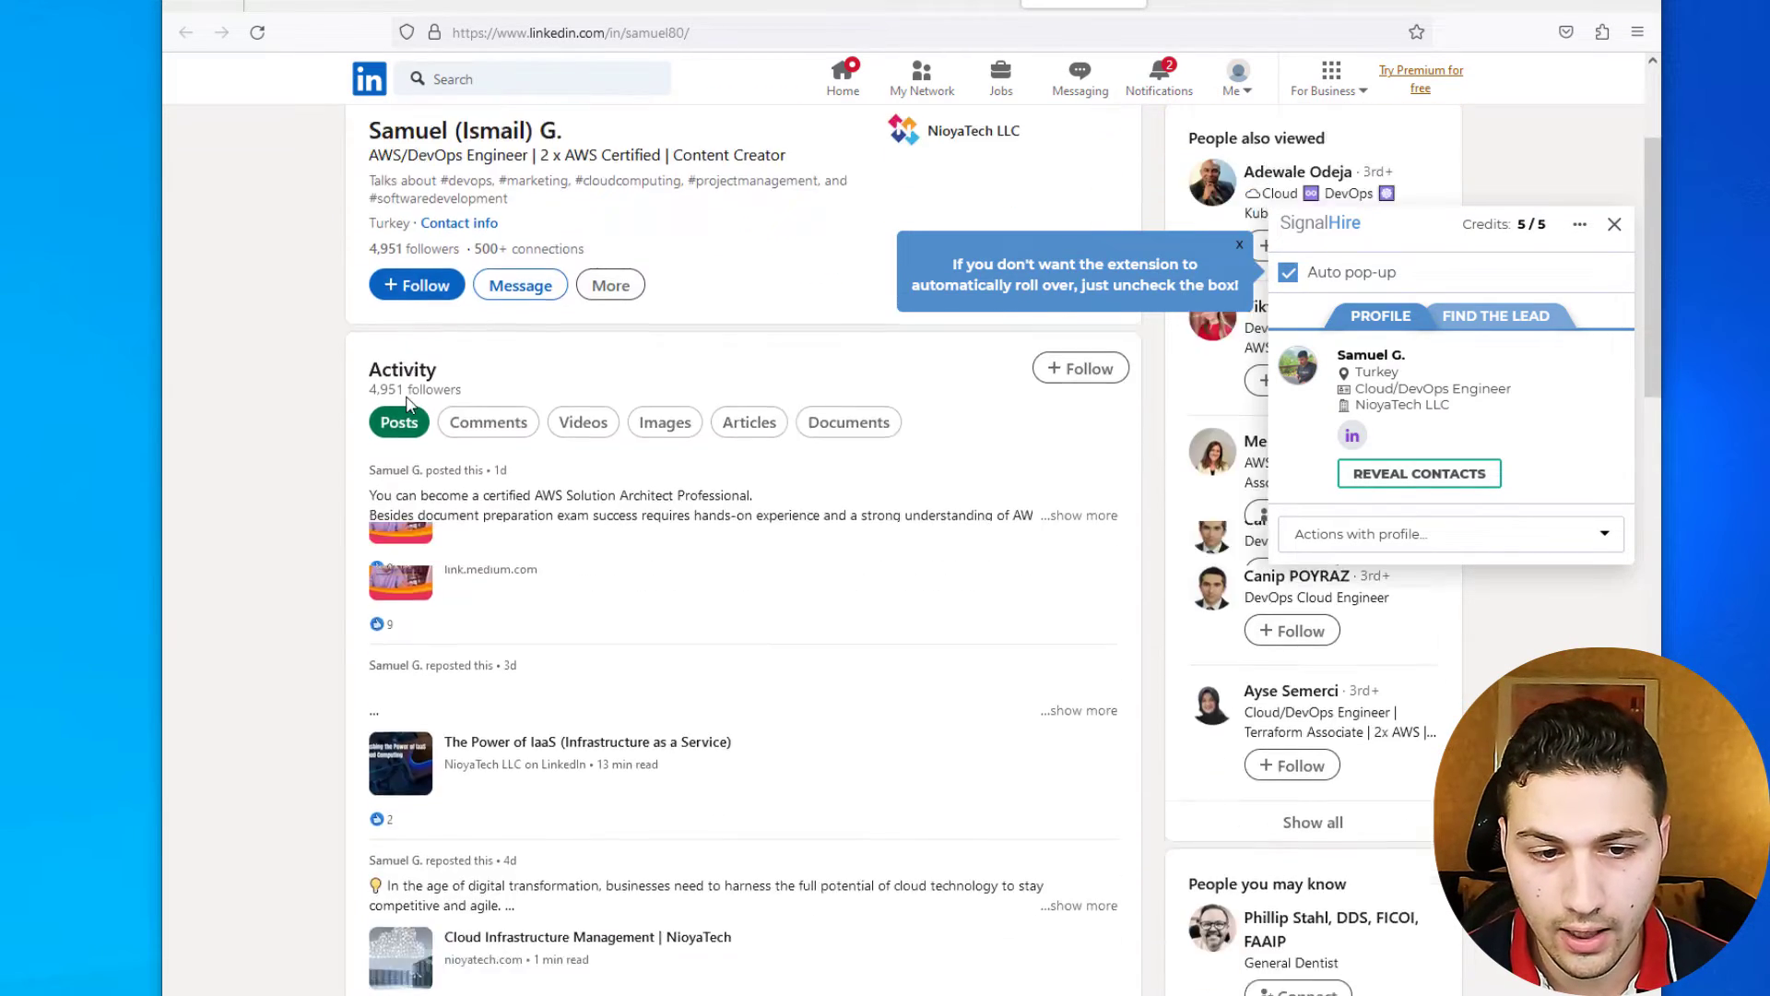
pyautogui.scroll(-3, 410, 406)
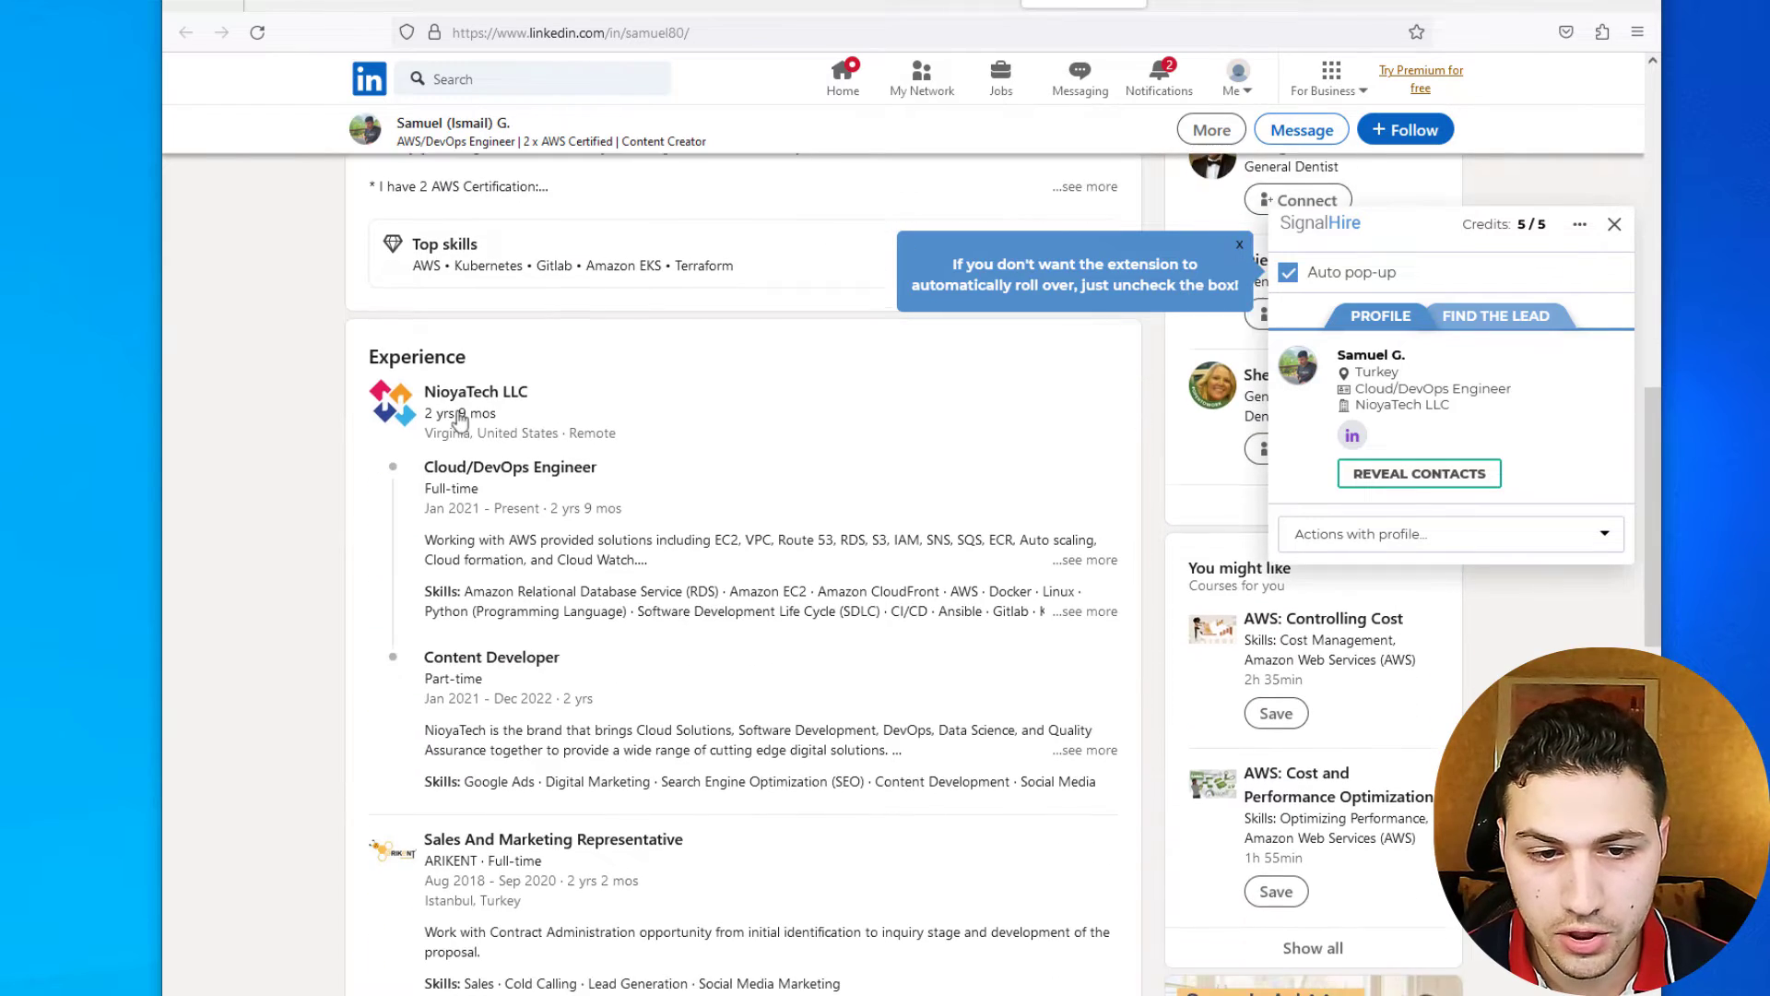
pyautogui.scroll(-3, 559, 439)
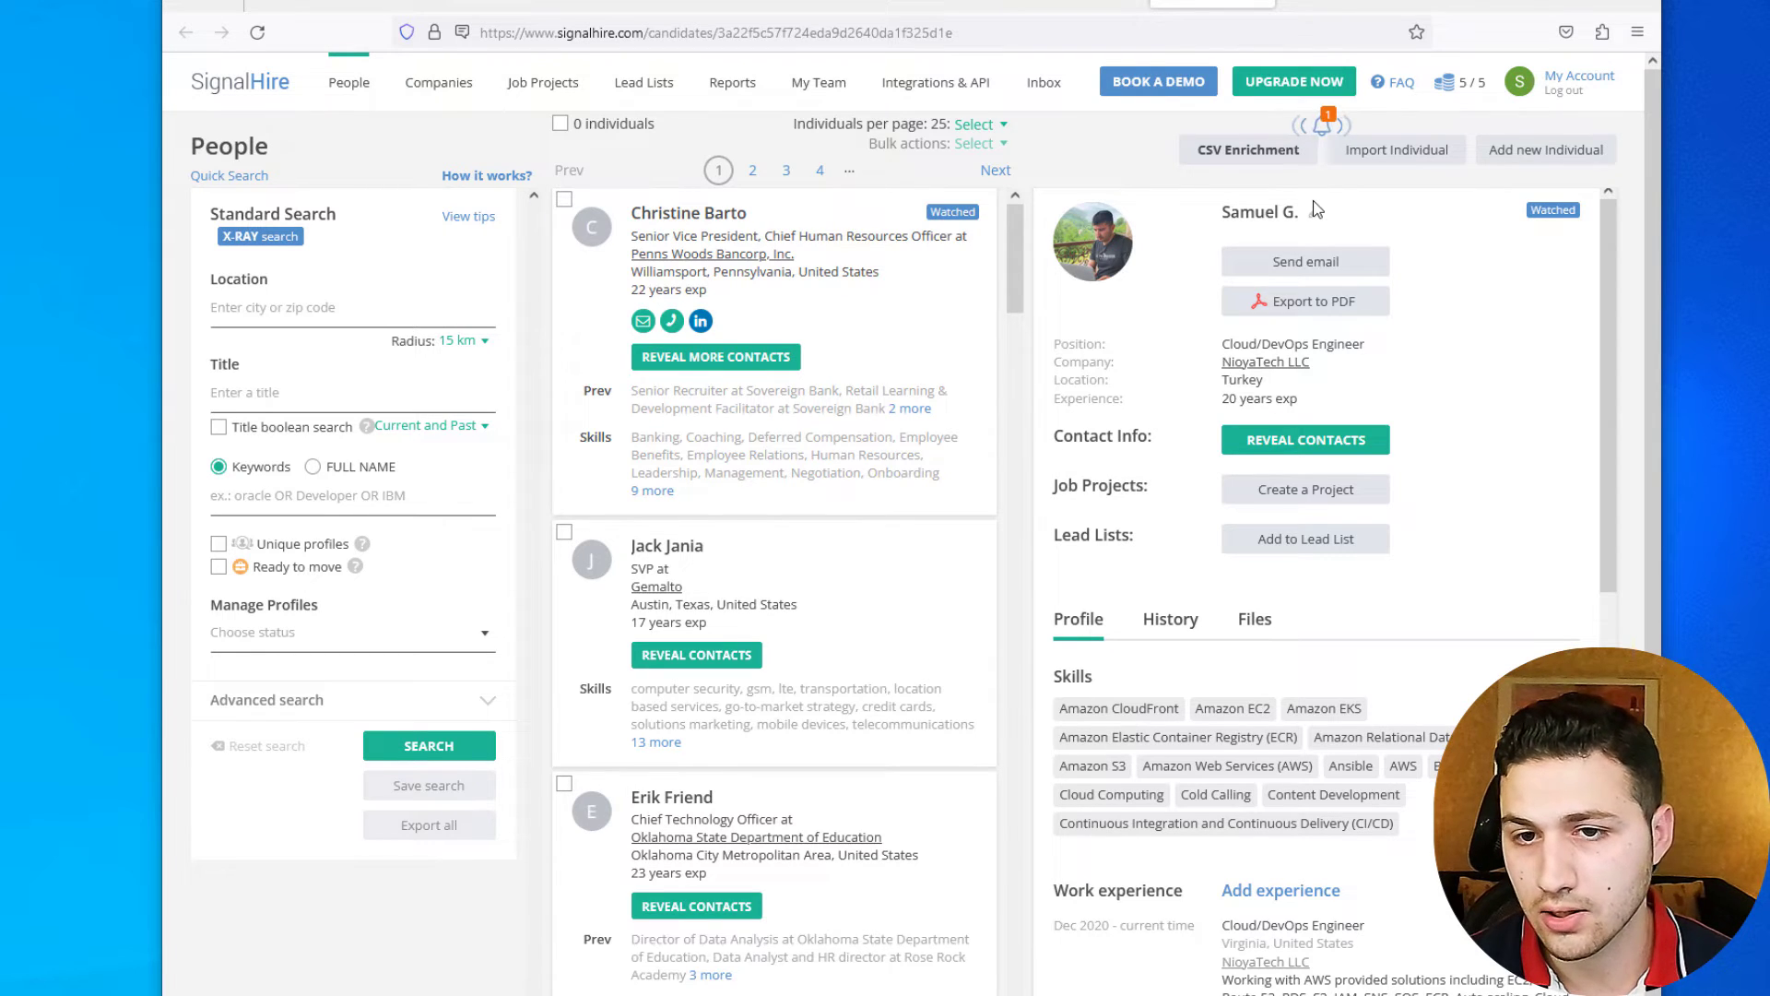
# - Reveal the engineer's contacts in SignalHire to show the verified email and social links
pyautogui.click(1299, 440)
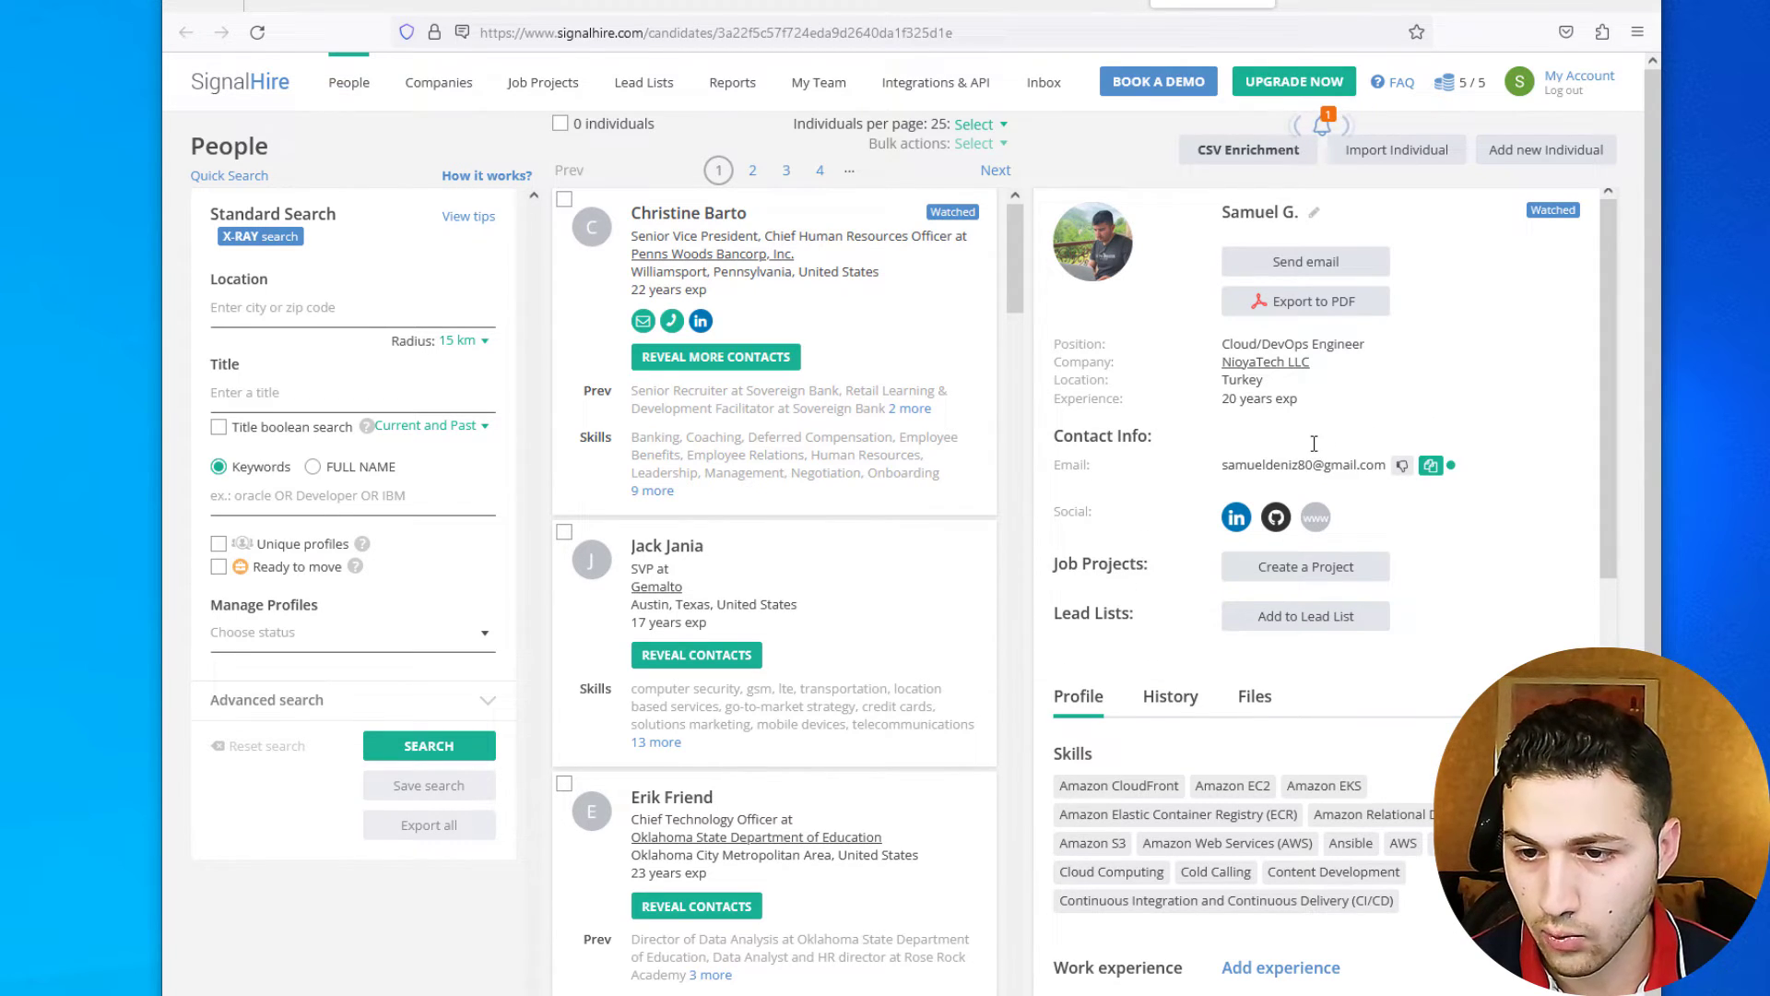
pyautogui.moveTo(1440, 472)
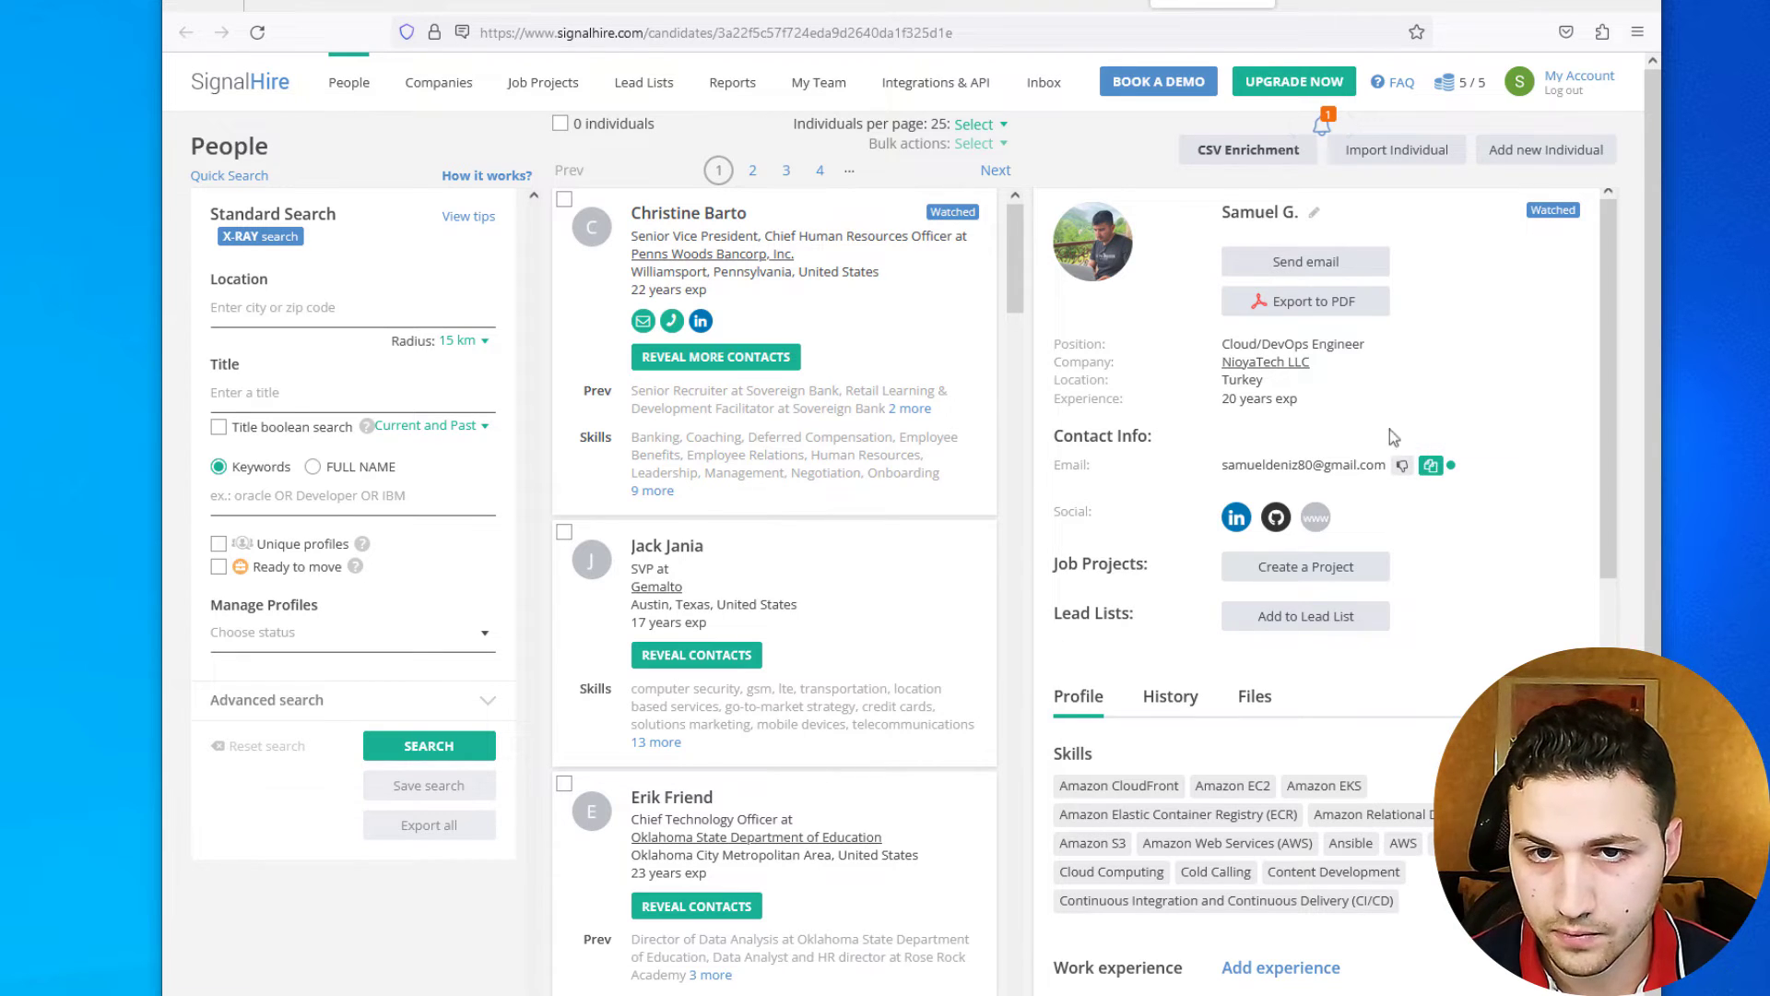
pyautogui.click(833, 3)
pyautogui.click(1062, 5)
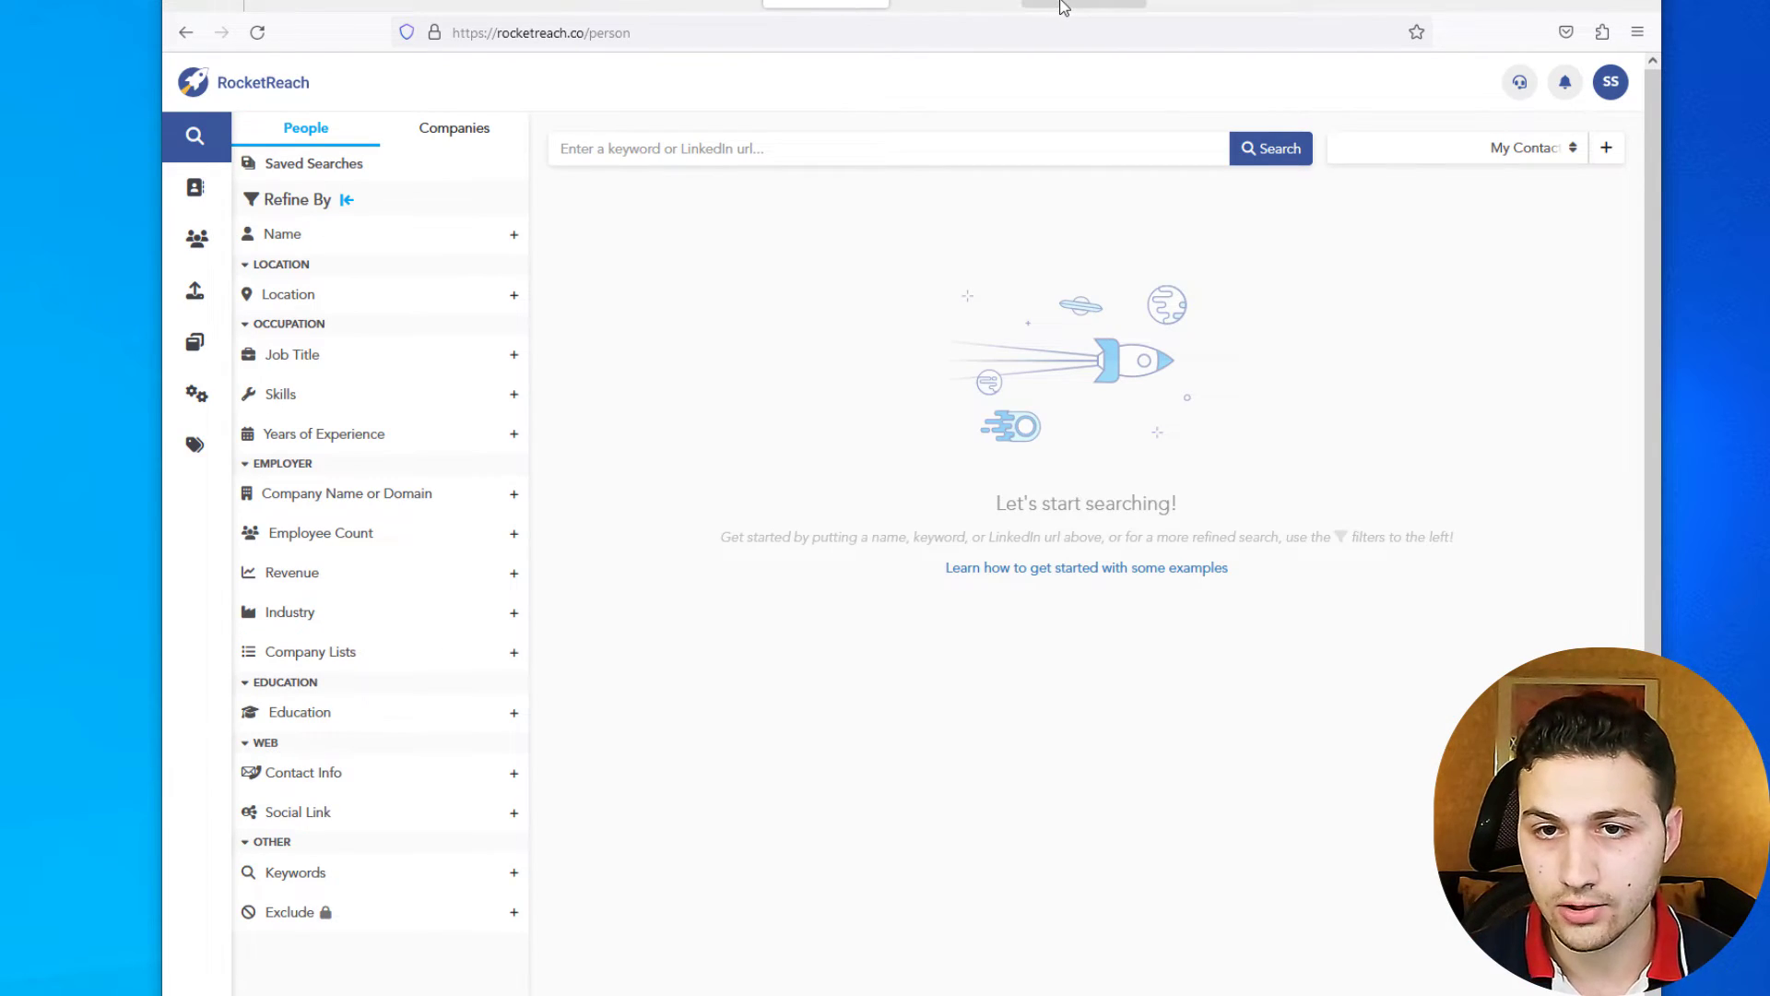
# - Search RocketReach people by the copied LinkedIn profile address
pyautogui.scroll(15, 355, 308)
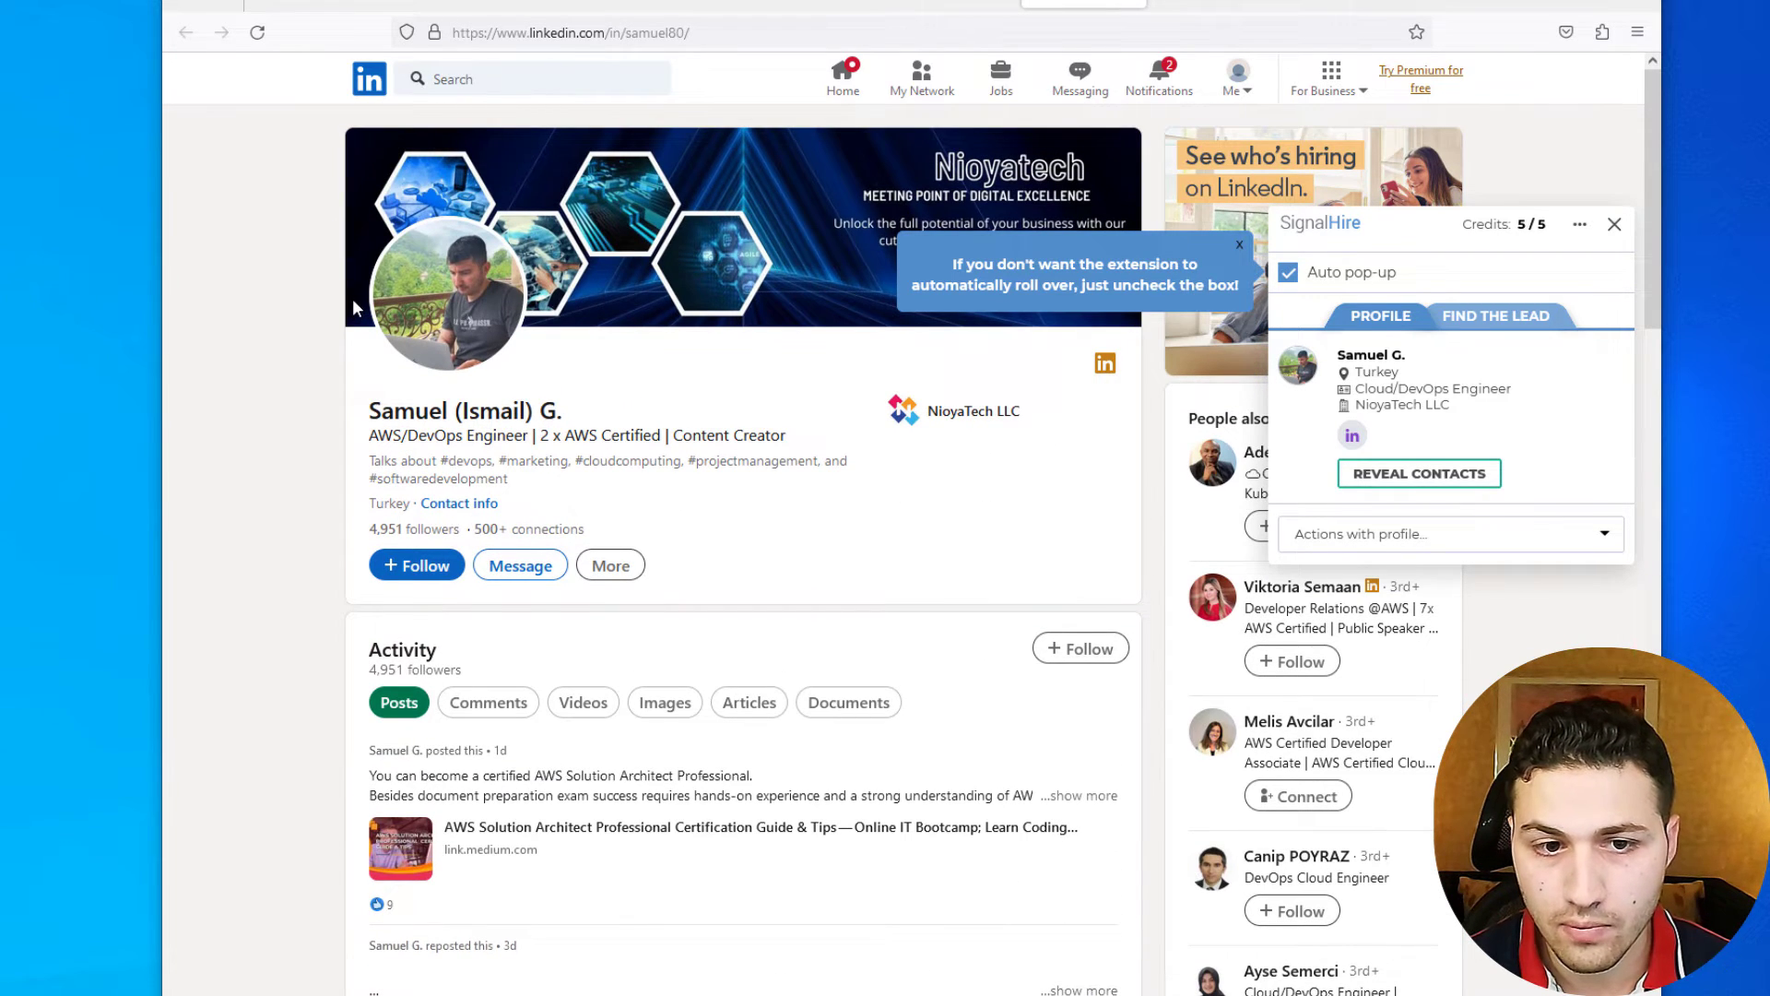
pyautogui.click(690, 30)
pyautogui.hotkey('ctrl', 'c')
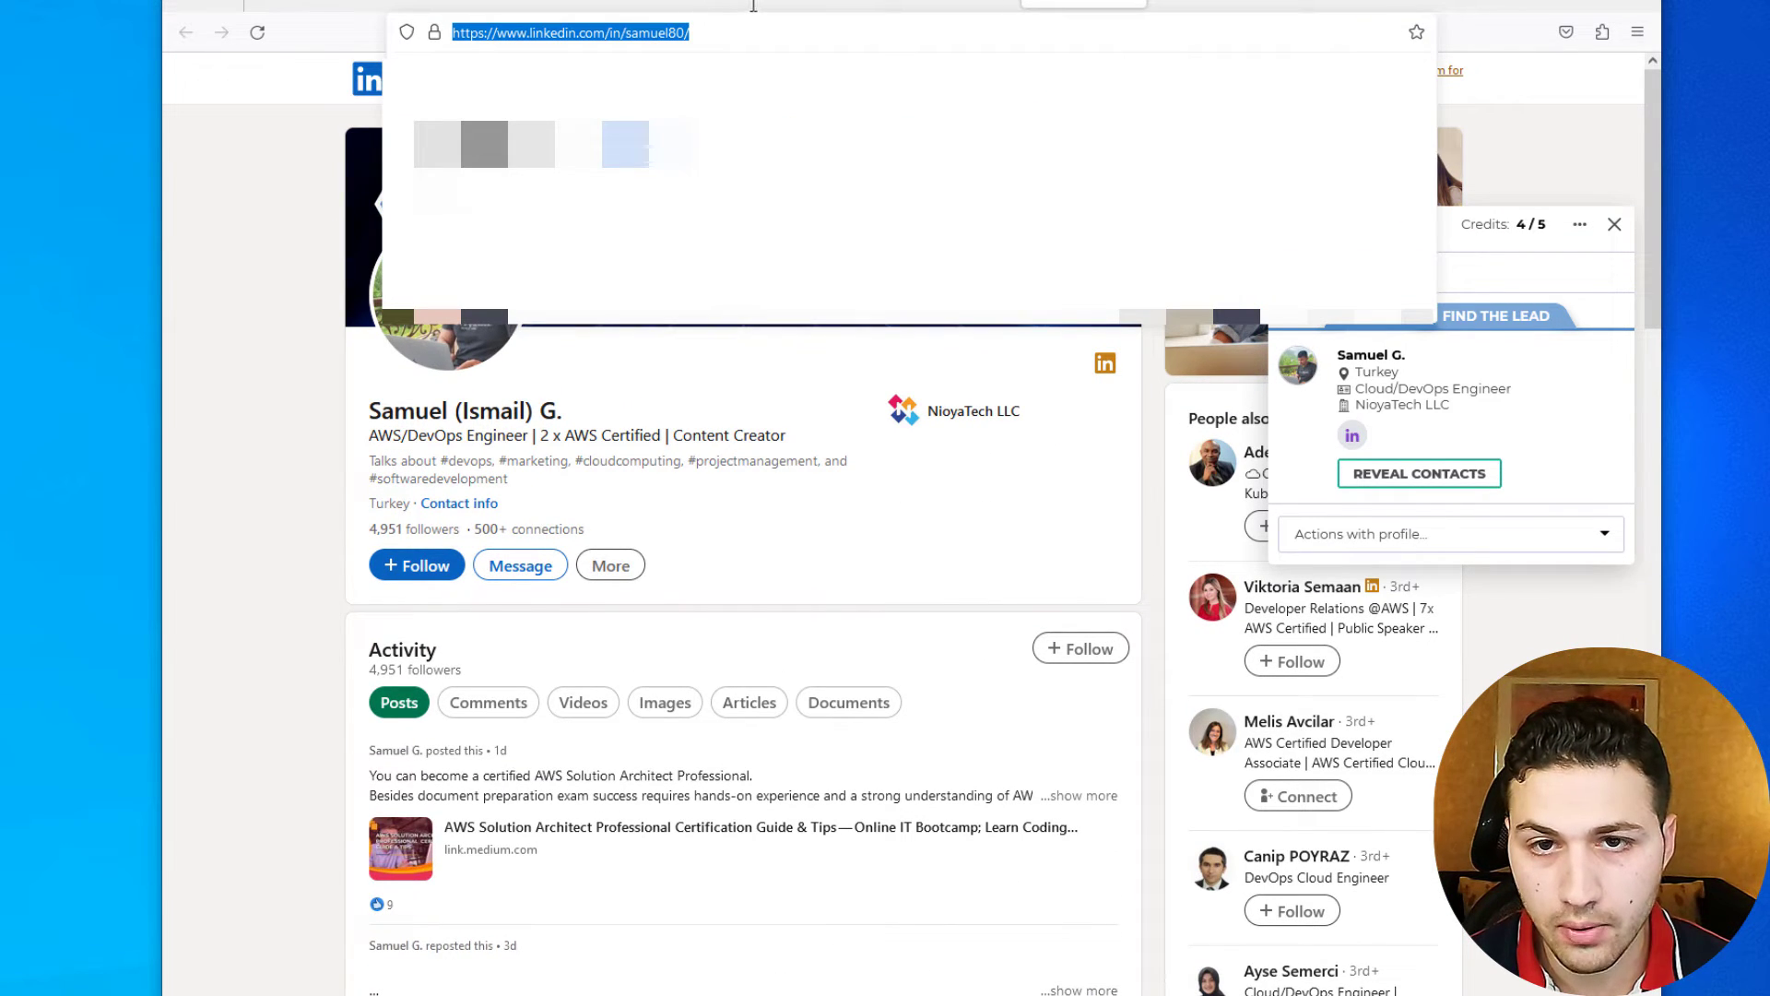
pyautogui.click(819, 5)
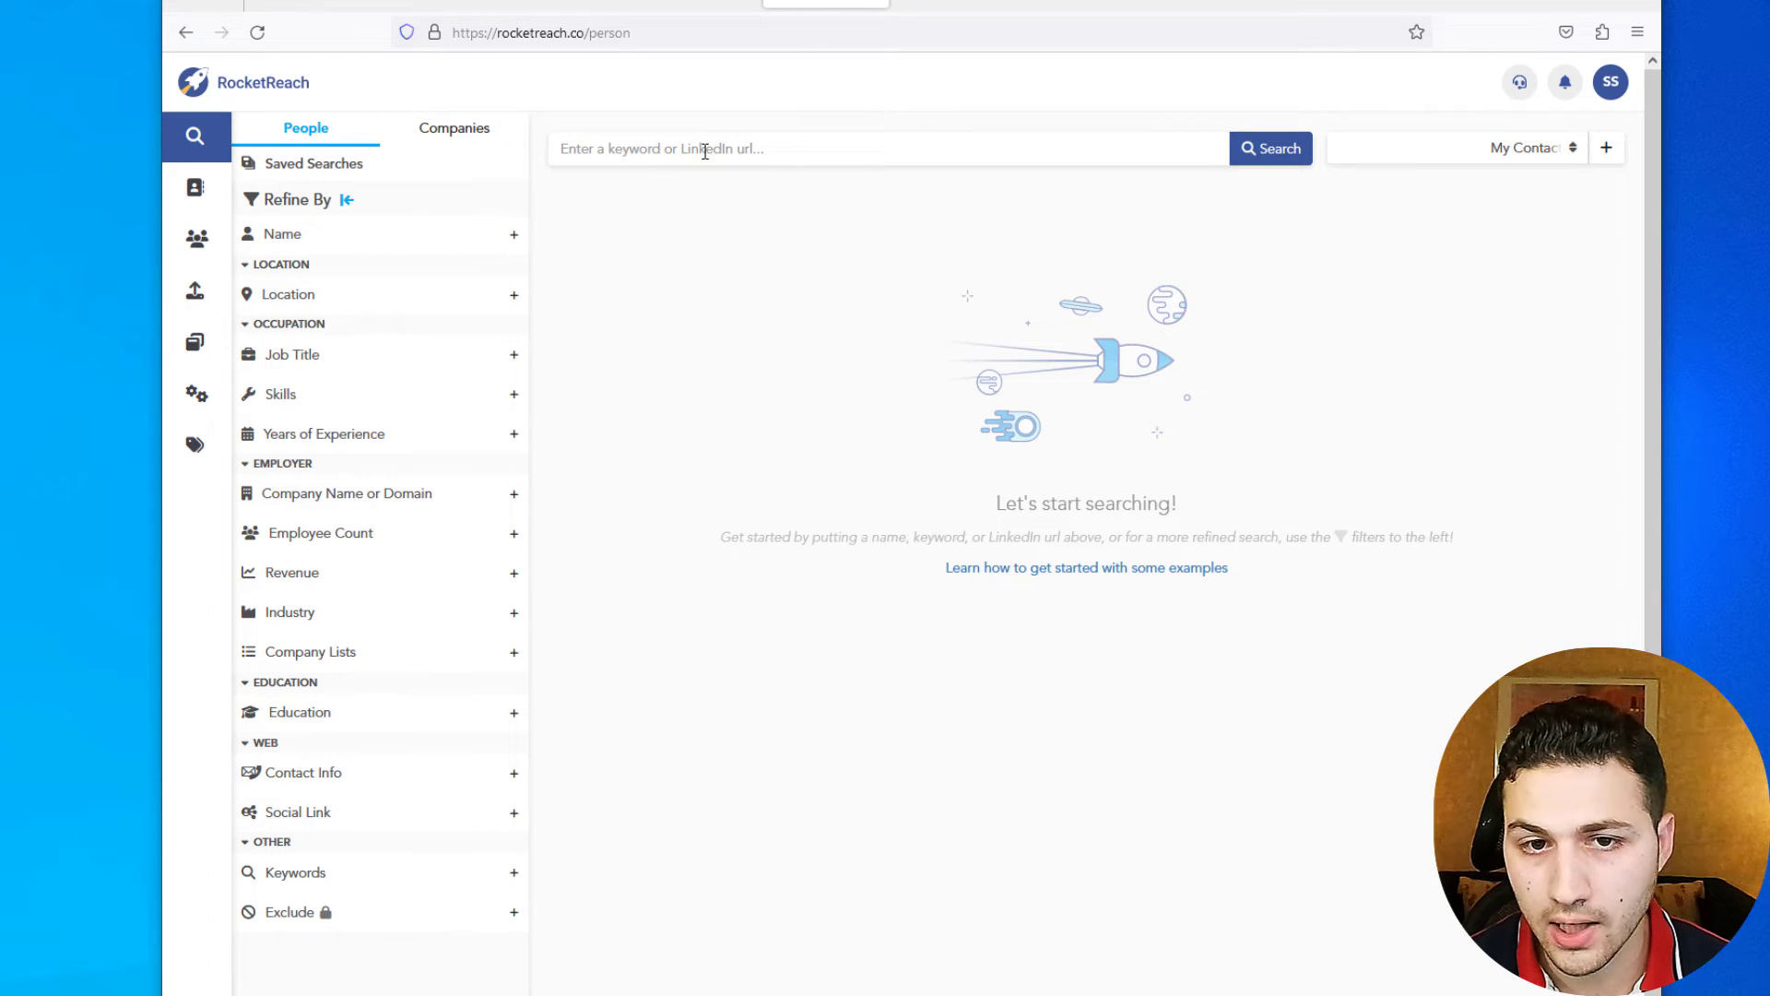
pyautogui.click(705, 151)
pyautogui.hotkey('ctrl', 'v')
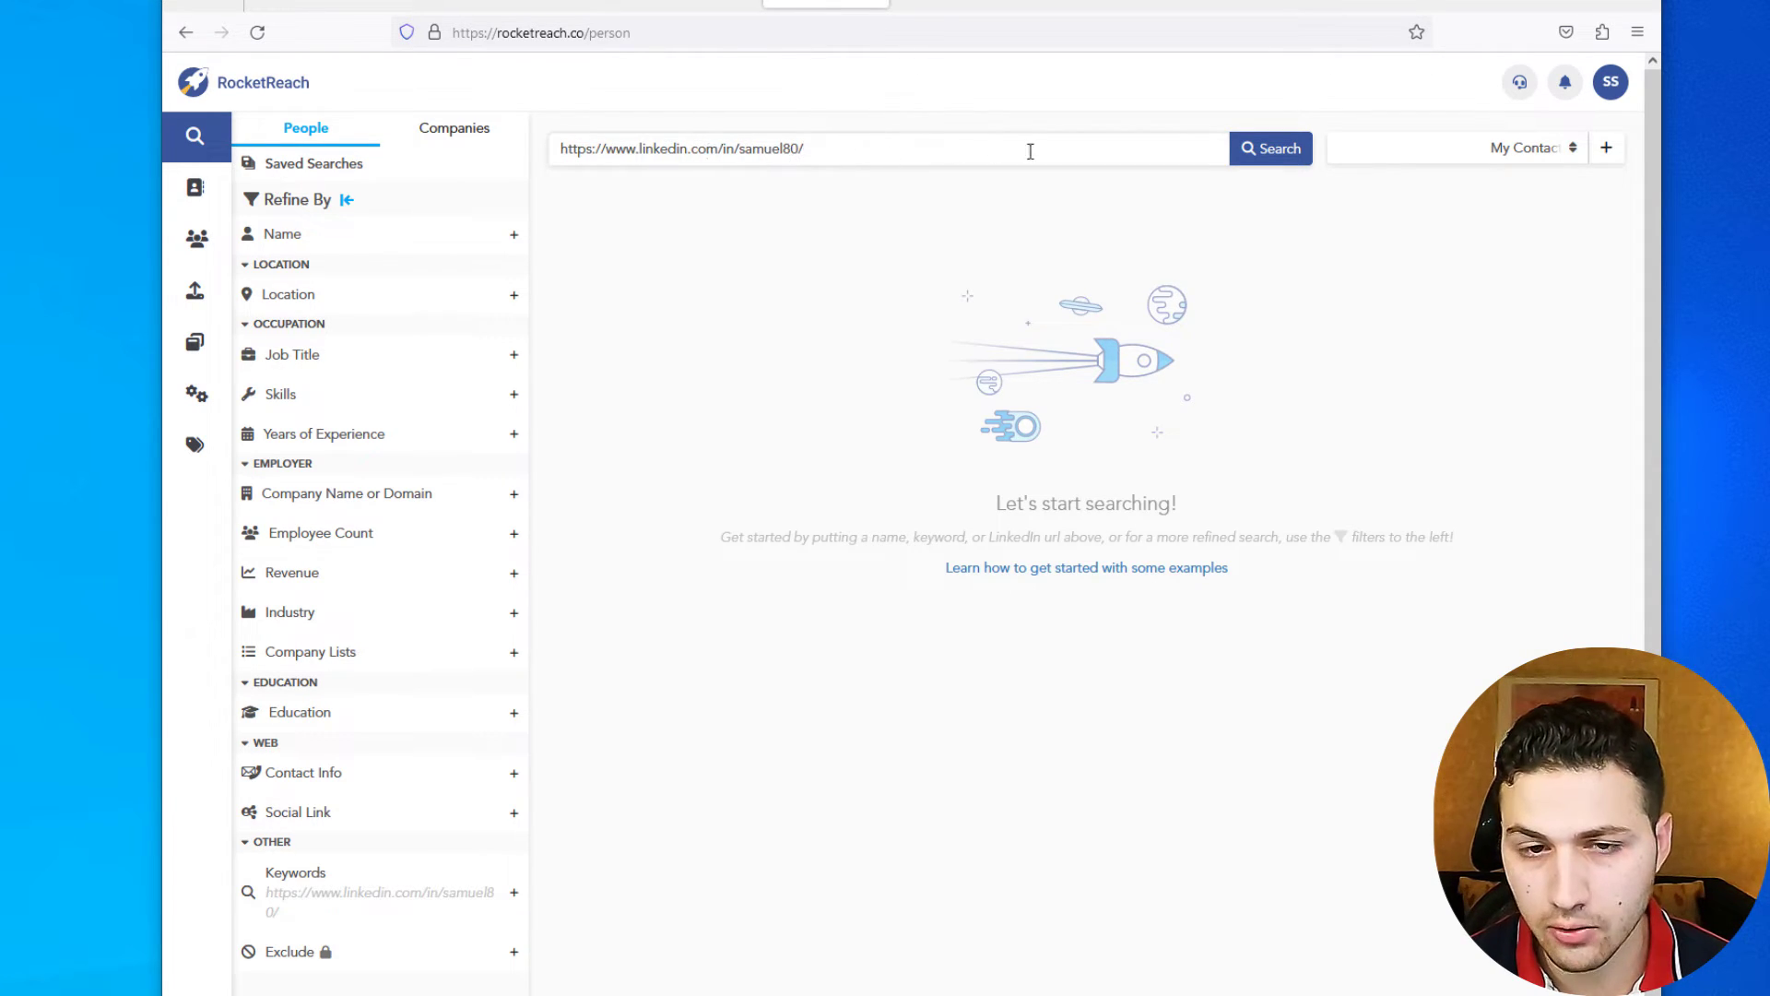
pyautogui.click(1280, 154)
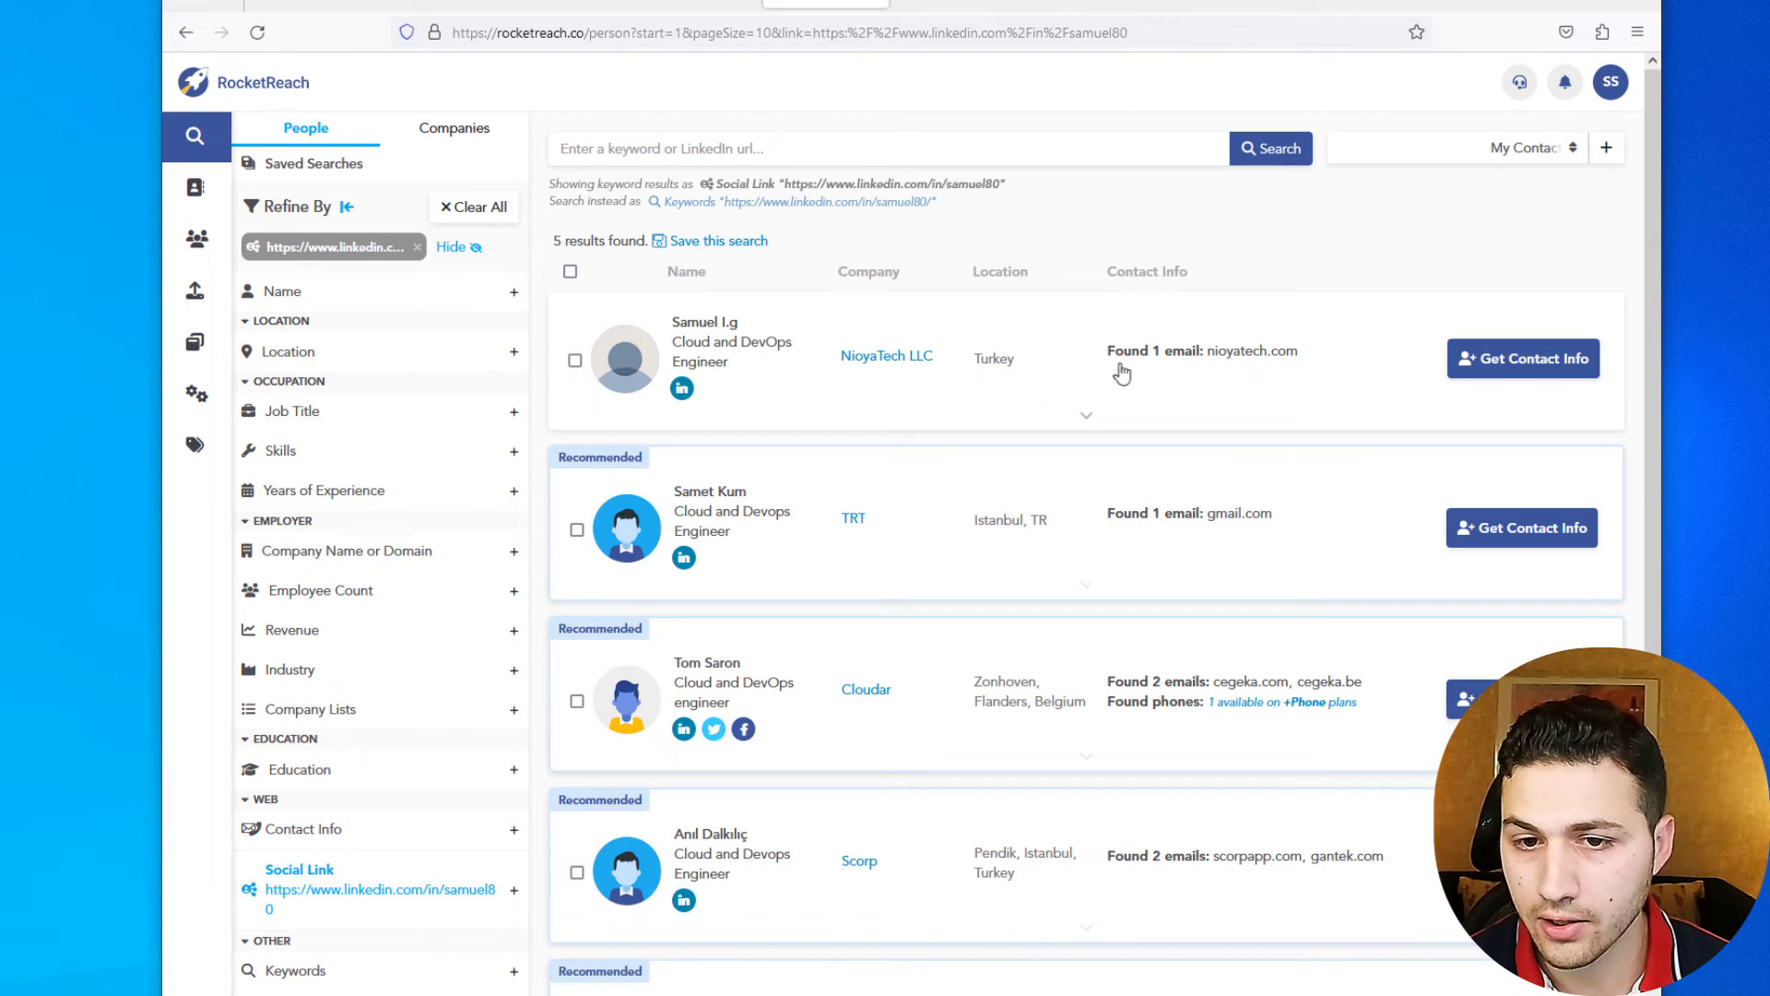
# - Retrieve the top NioyaTech result's verified nioyatech.com work email
pyautogui.click(1086, 416)
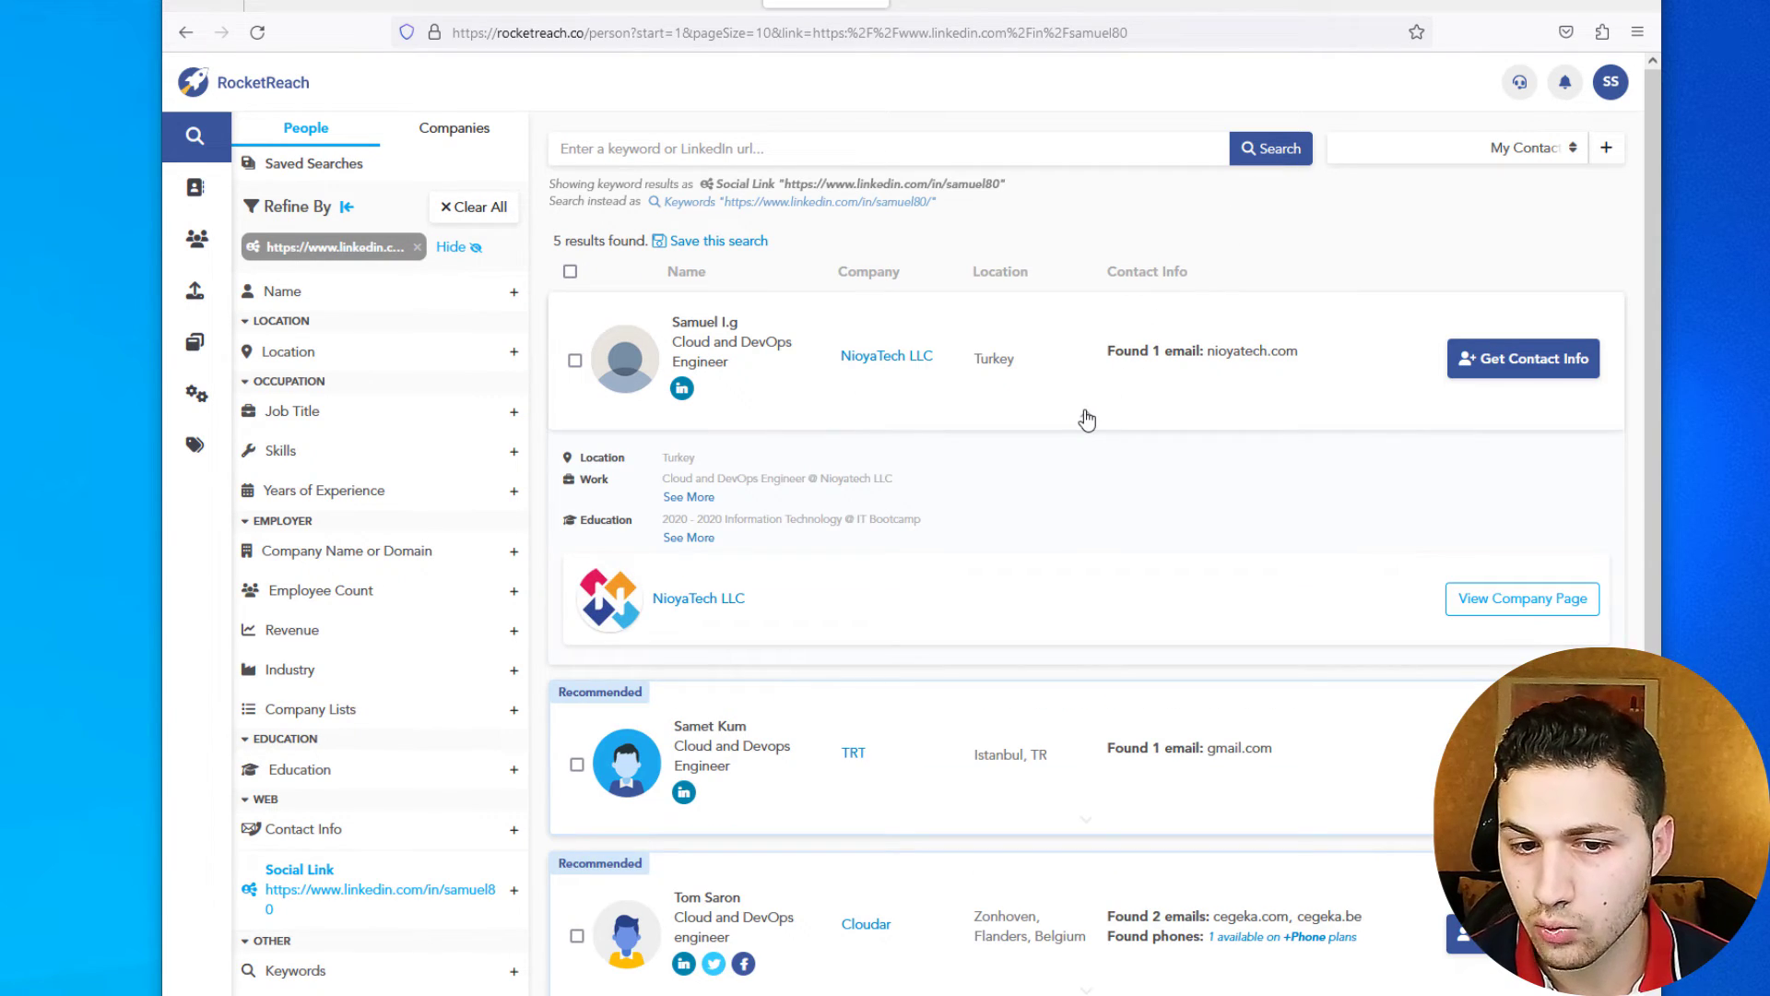
pyautogui.click(1466, 375)
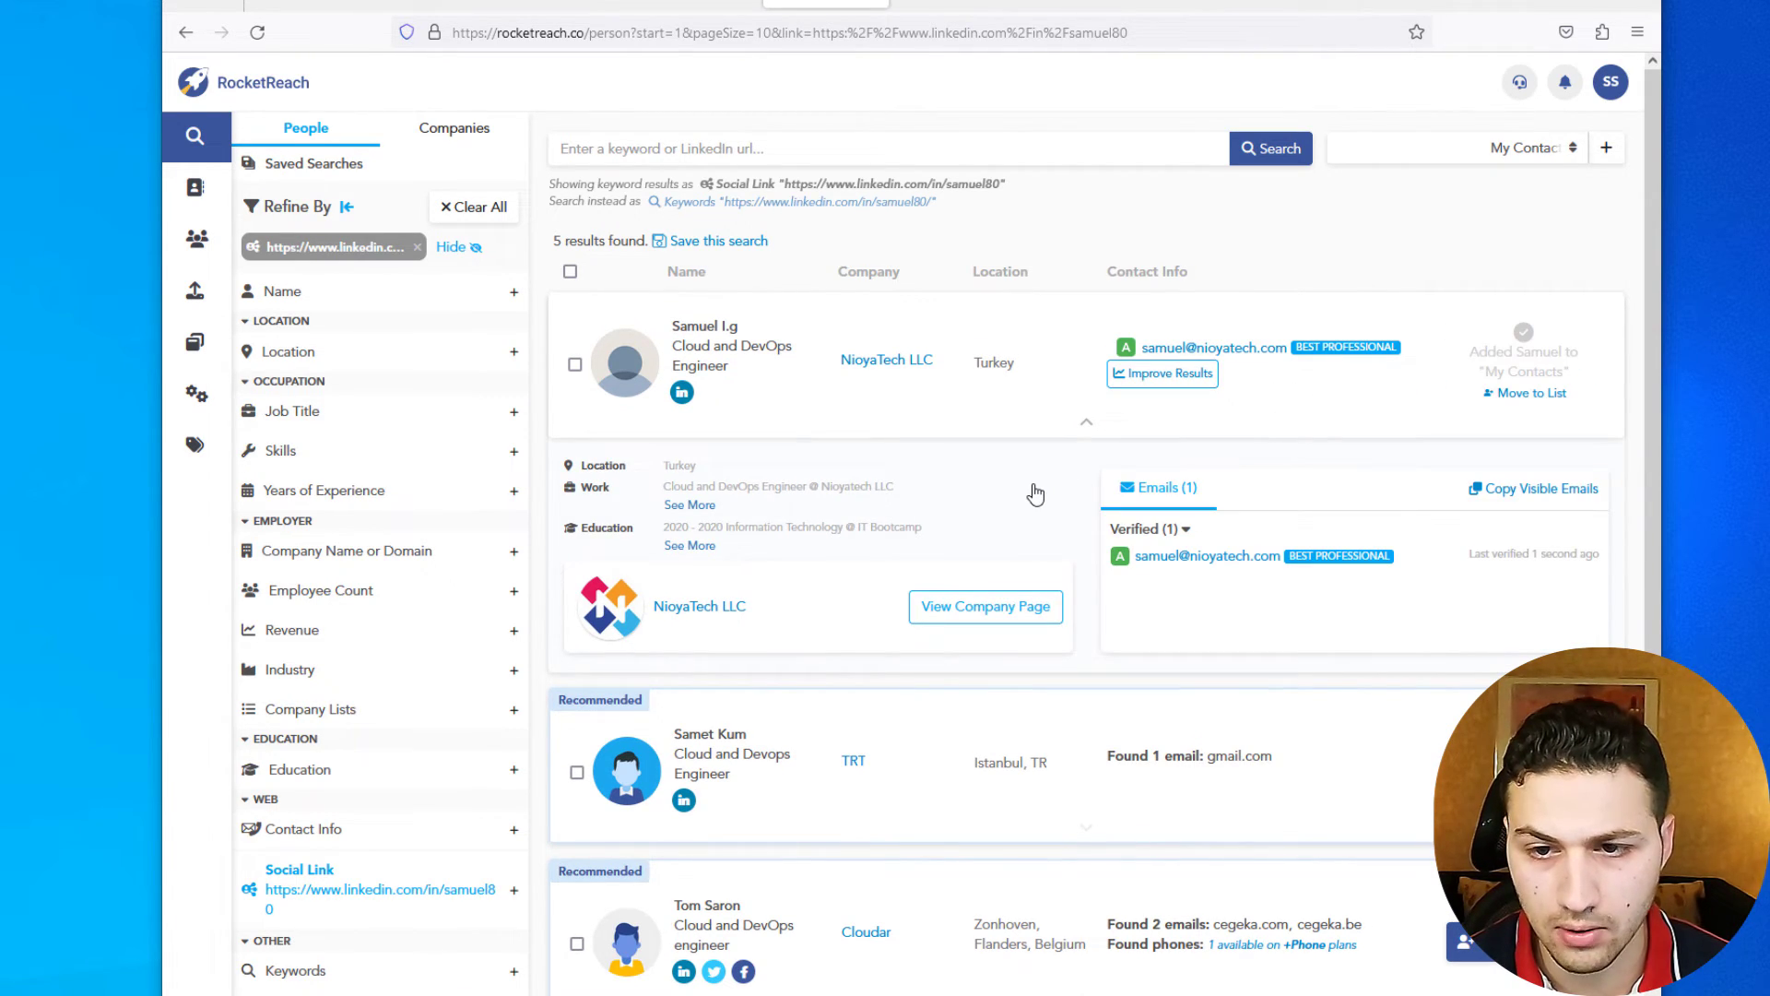
pyautogui.moveTo(1126, 465)
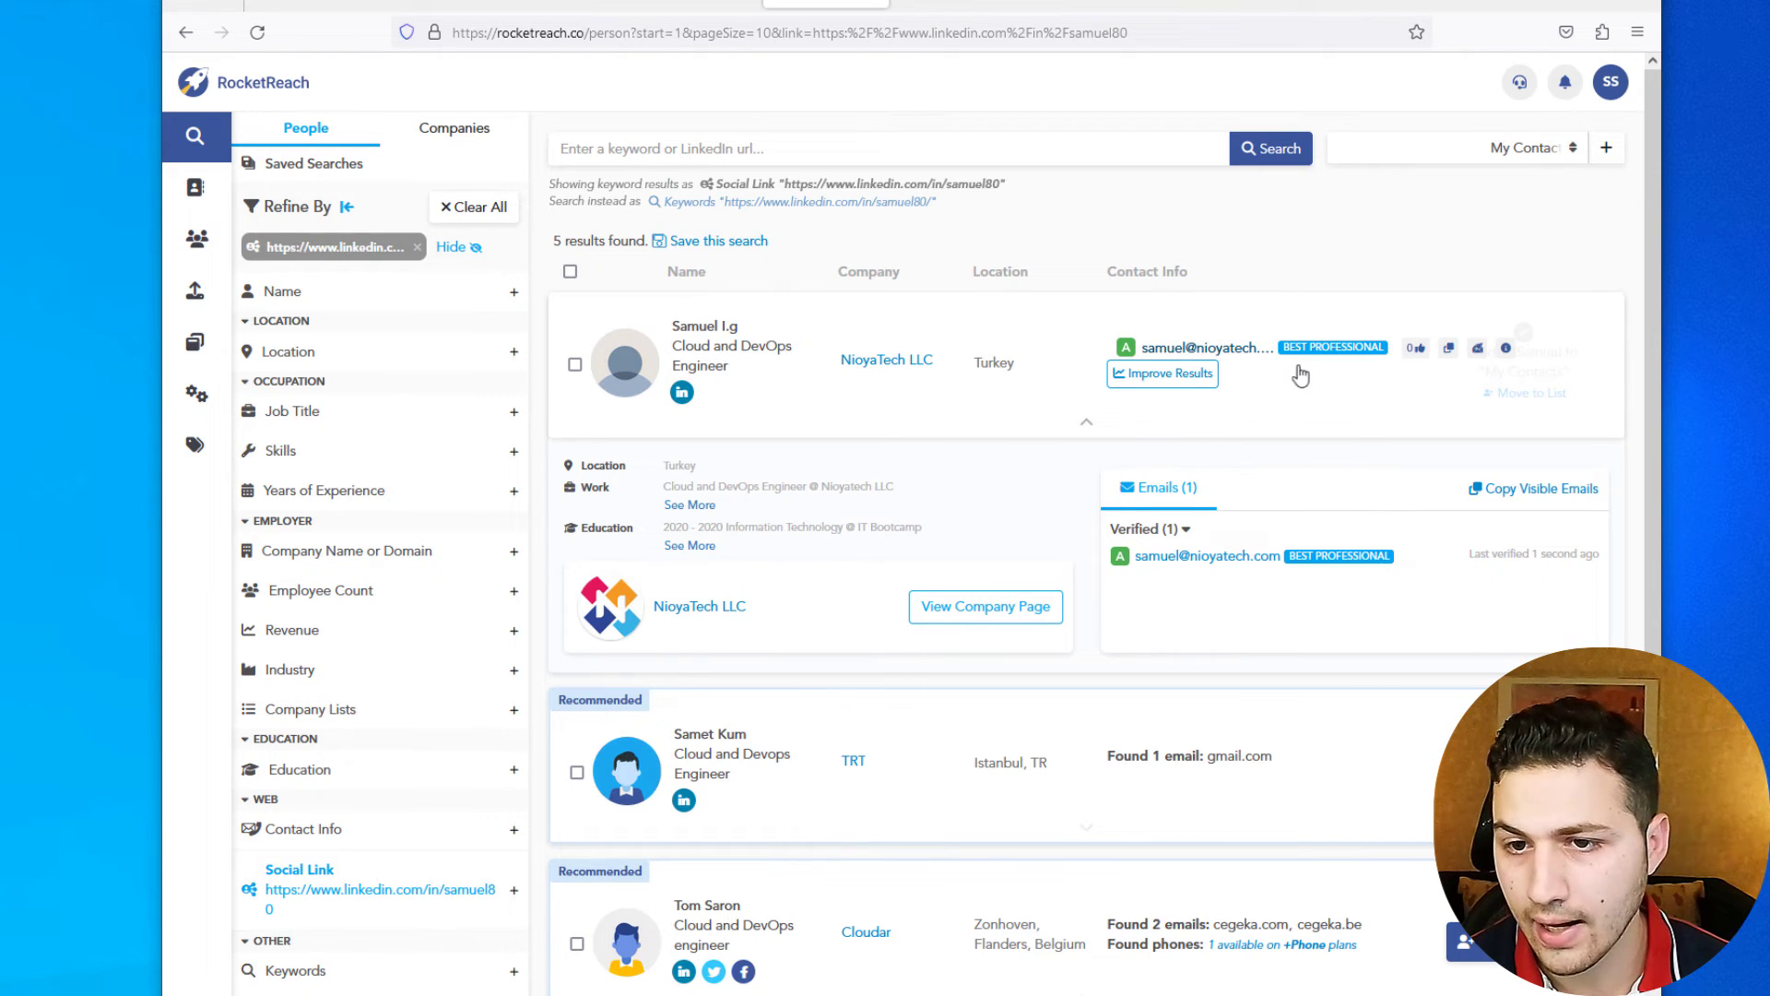